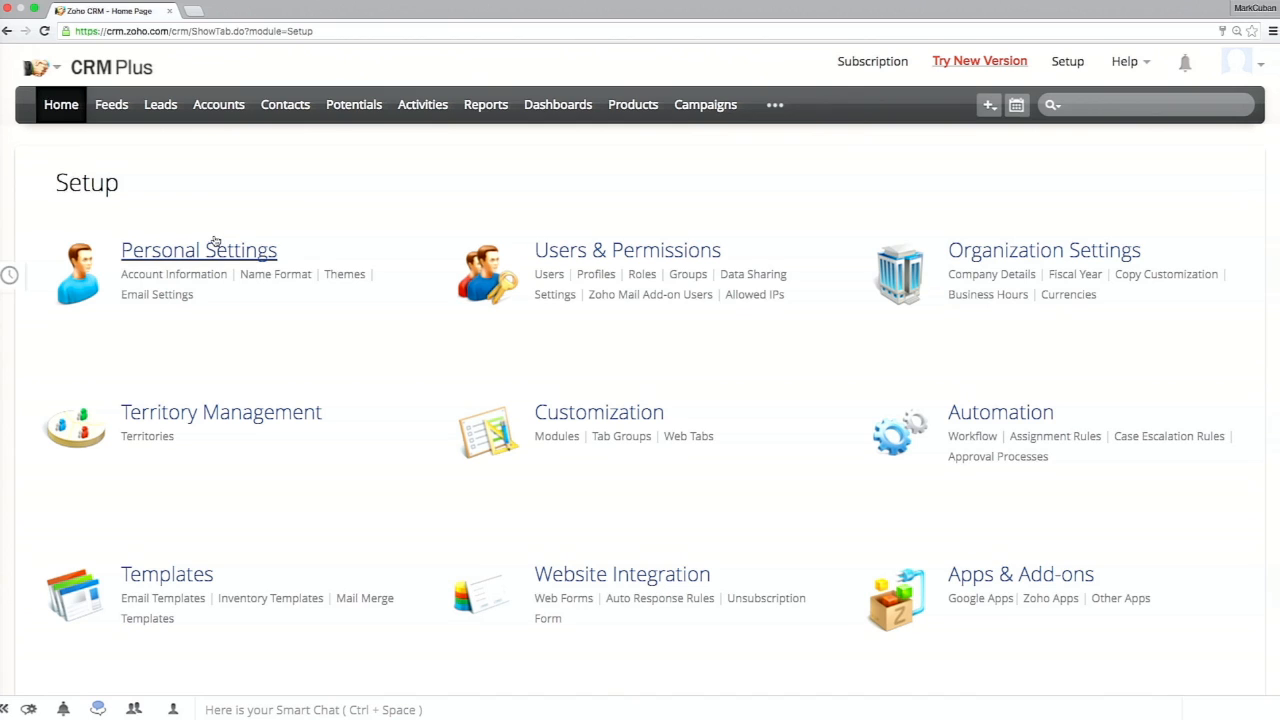
- Open the personal settings account information from the Setup page
left_click(214, 242)
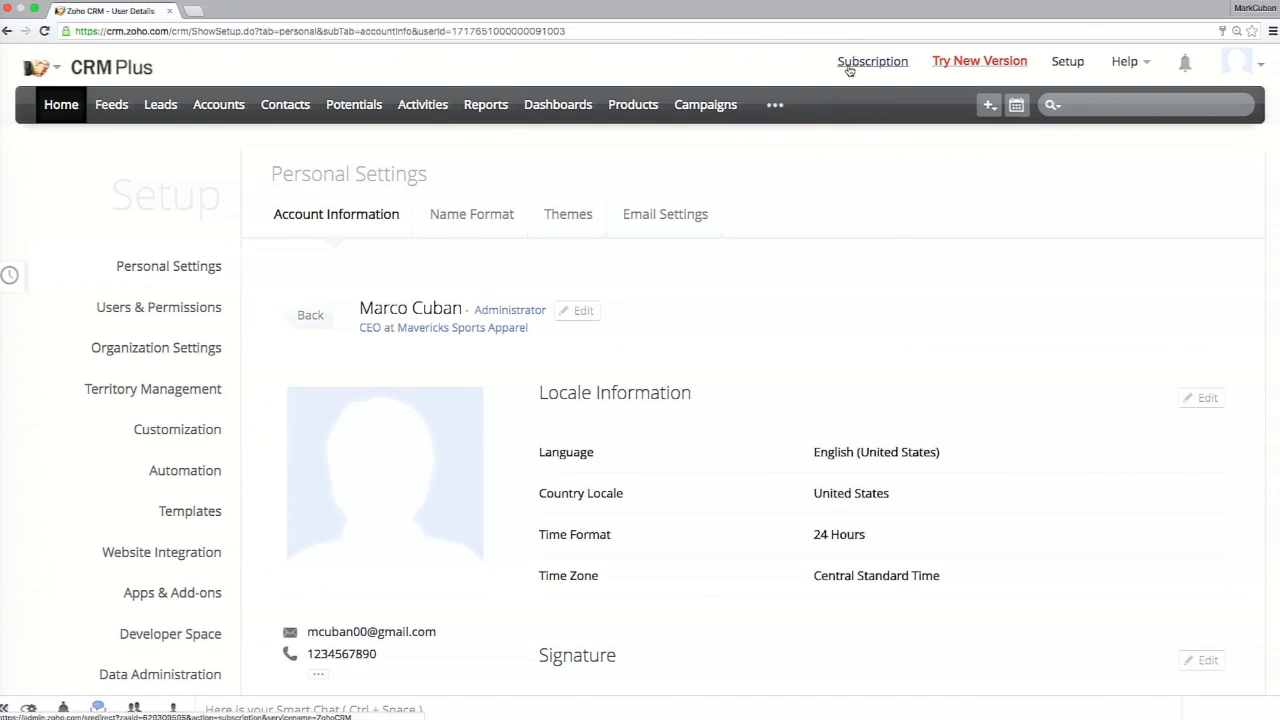
left_click(1062, 61)
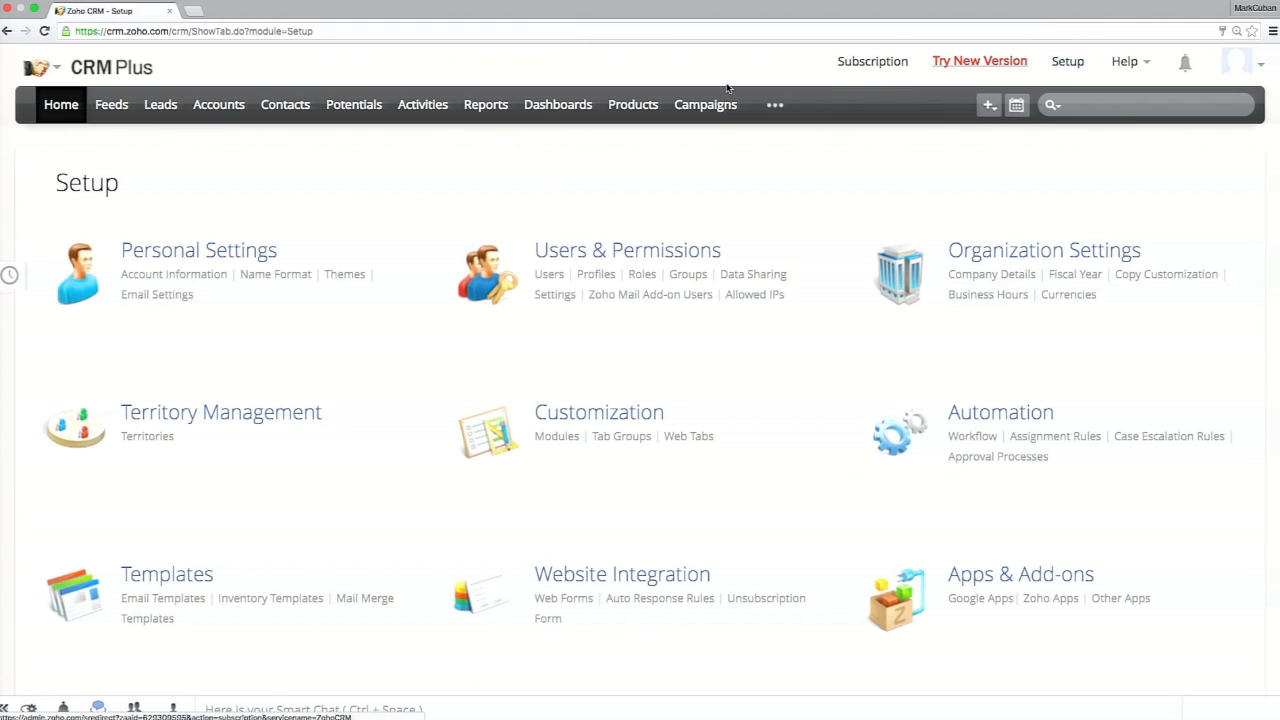
left_click(268, 255)
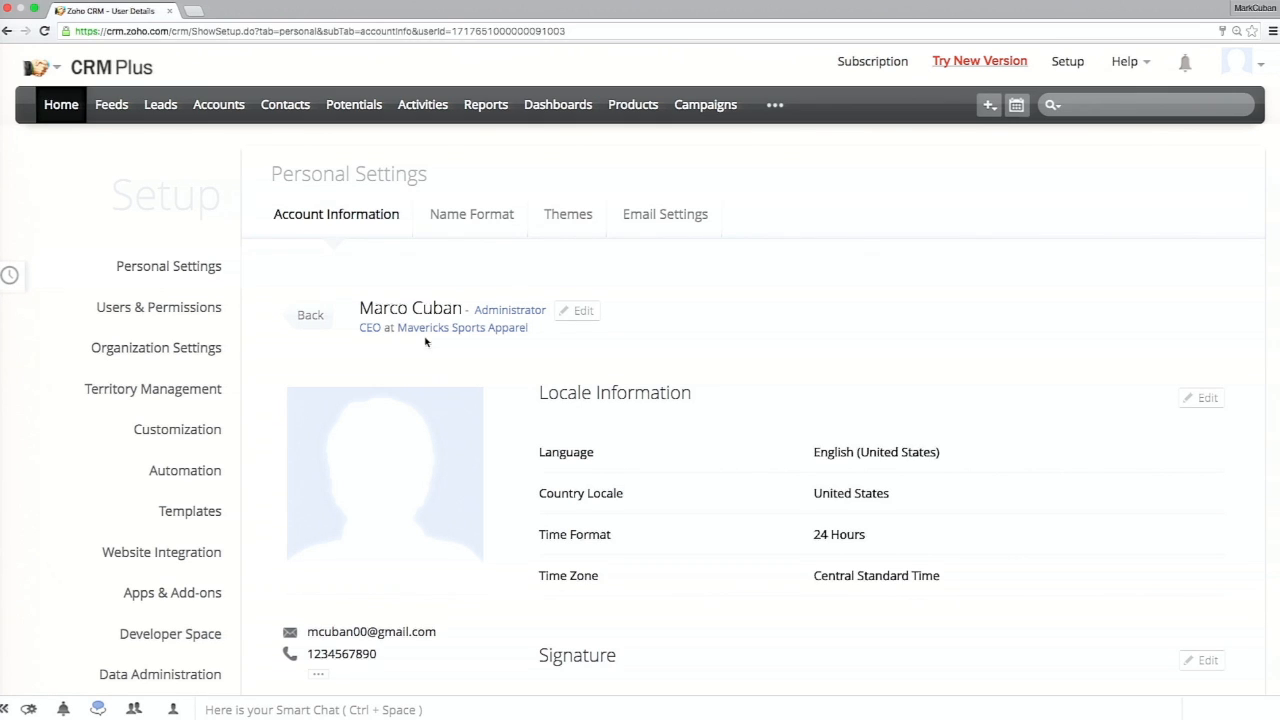
- Open the account's contact details for editing, look through the phone, website and address fields, and close the form
scroll(537, 349, "down", 1)
scroll(500, 390, "down", 3)
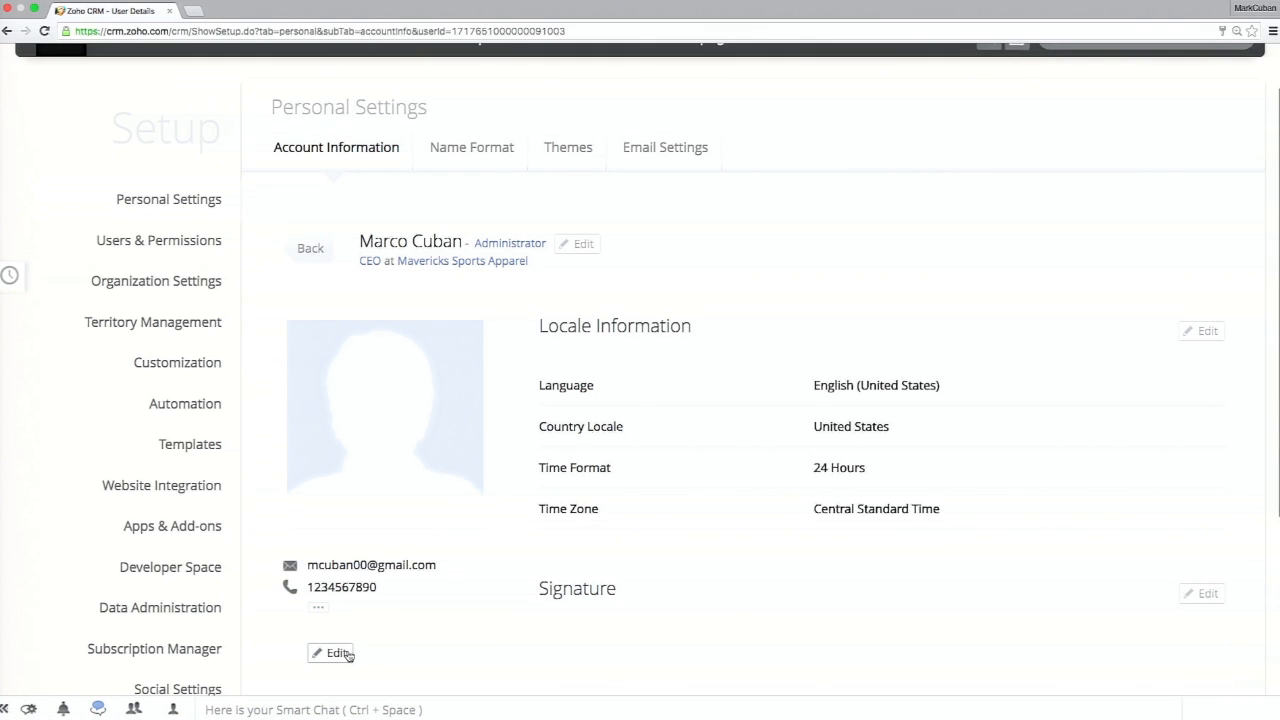
left_click(337, 653)
scroll(462, 569, "down", 1)
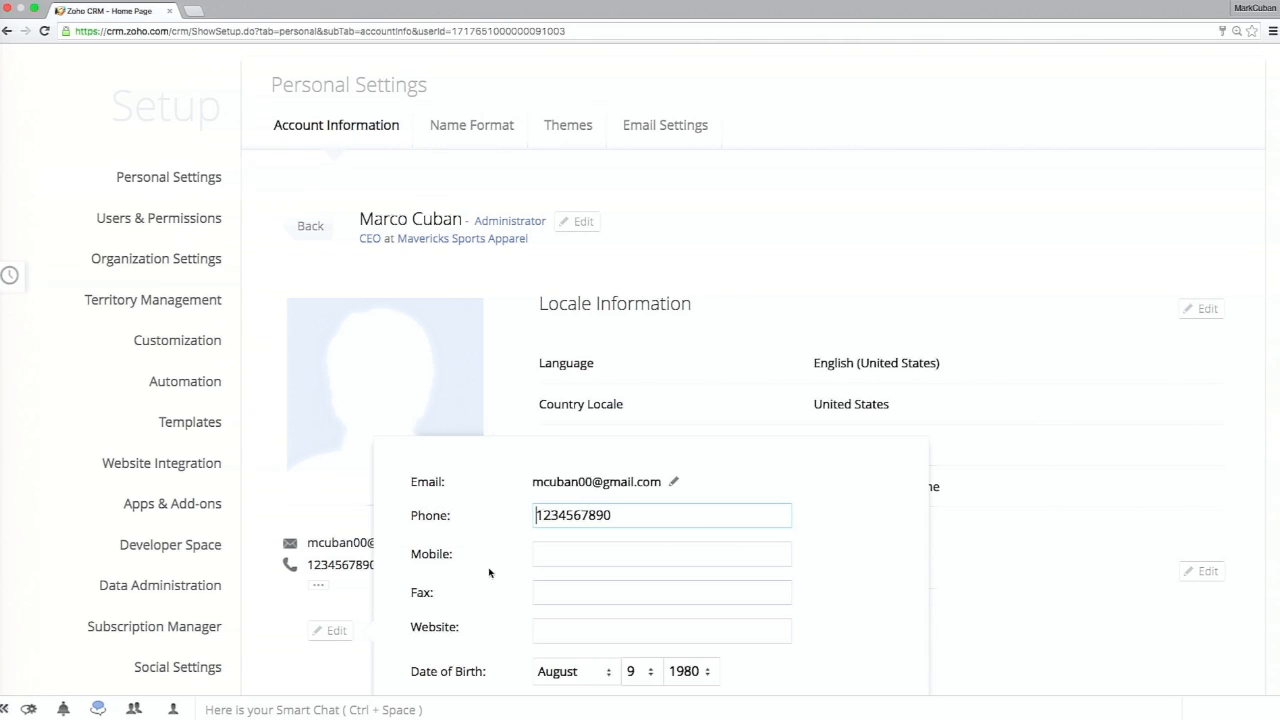
scroll(489, 572, "down", 1)
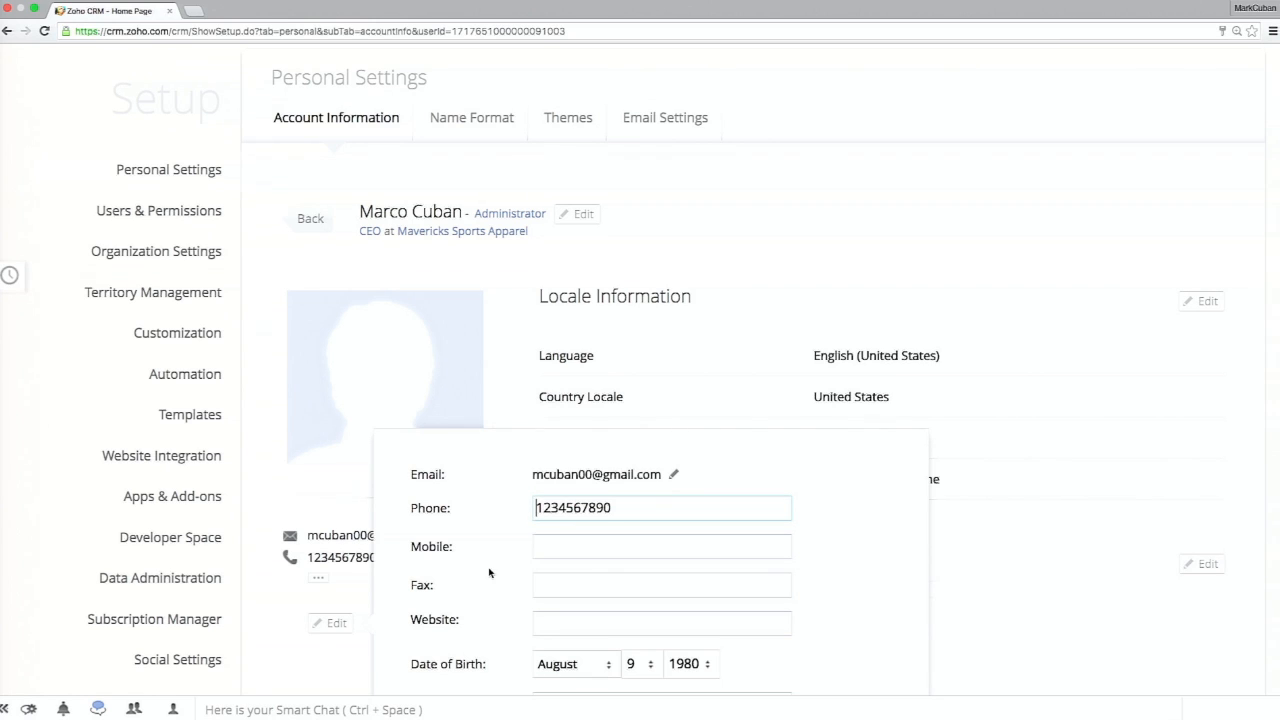
scroll(489, 572, "down", 3)
scroll(510, 577, "down", 6)
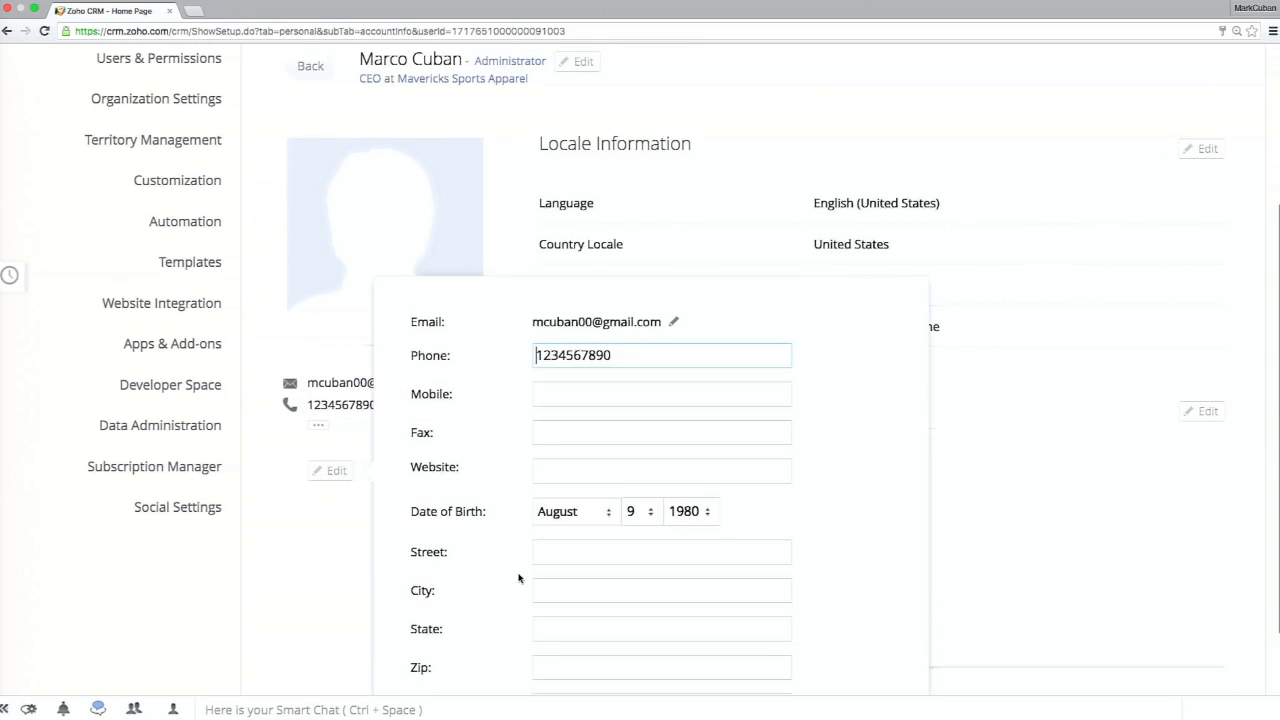
left_click(618, 642)
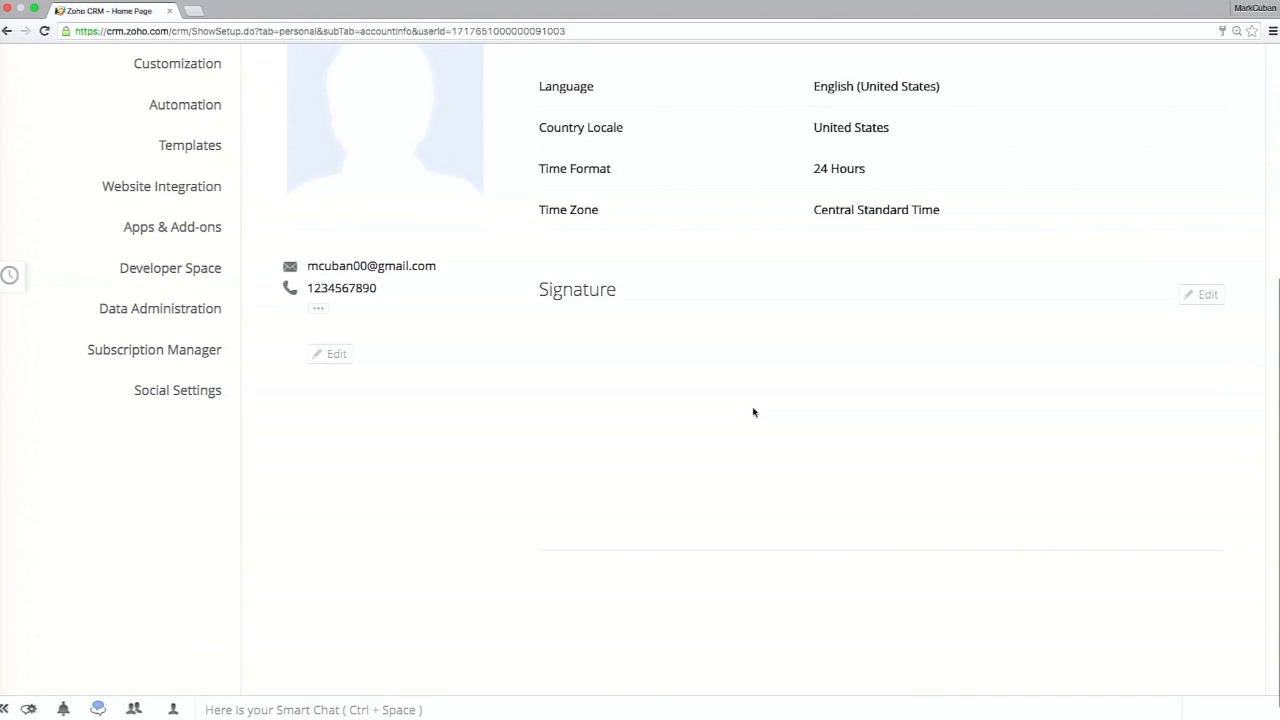
- Set the time zone in the locale information to (GMT -8:0) Pacific Daylight Time (US/Pacific) and save it
scroll(754, 412, "up", 2)
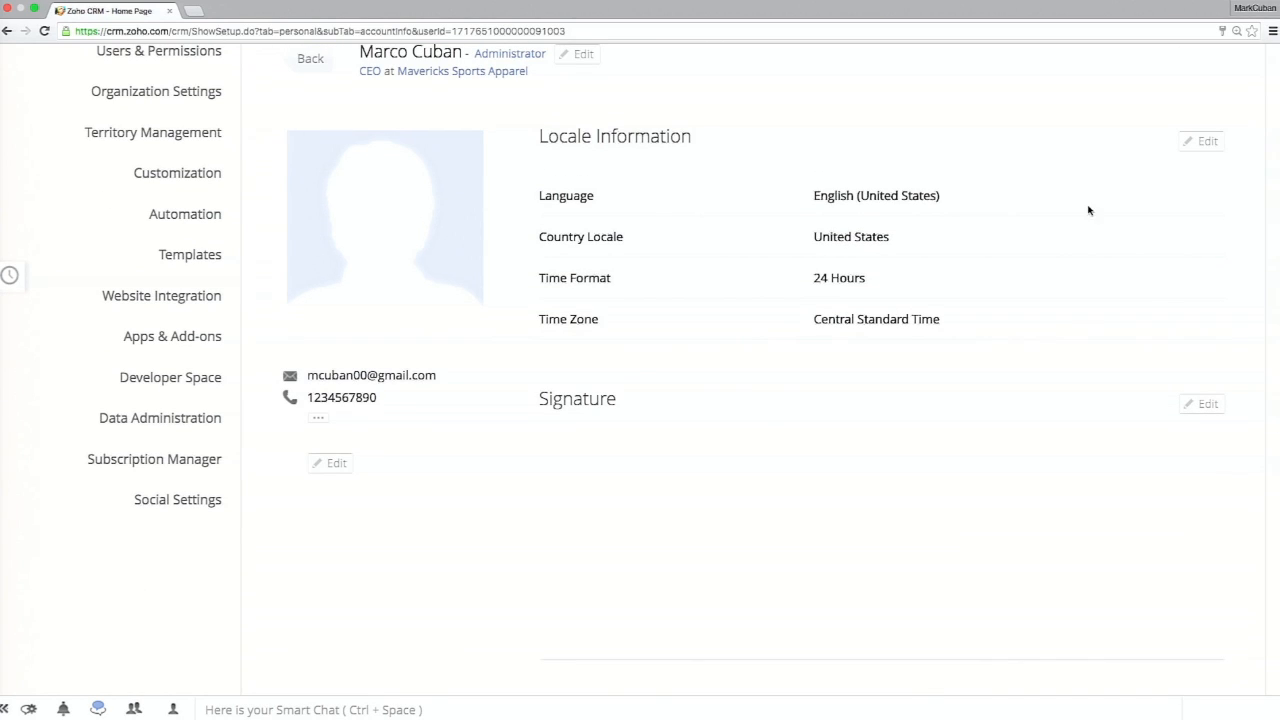
left_click(1181, 149)
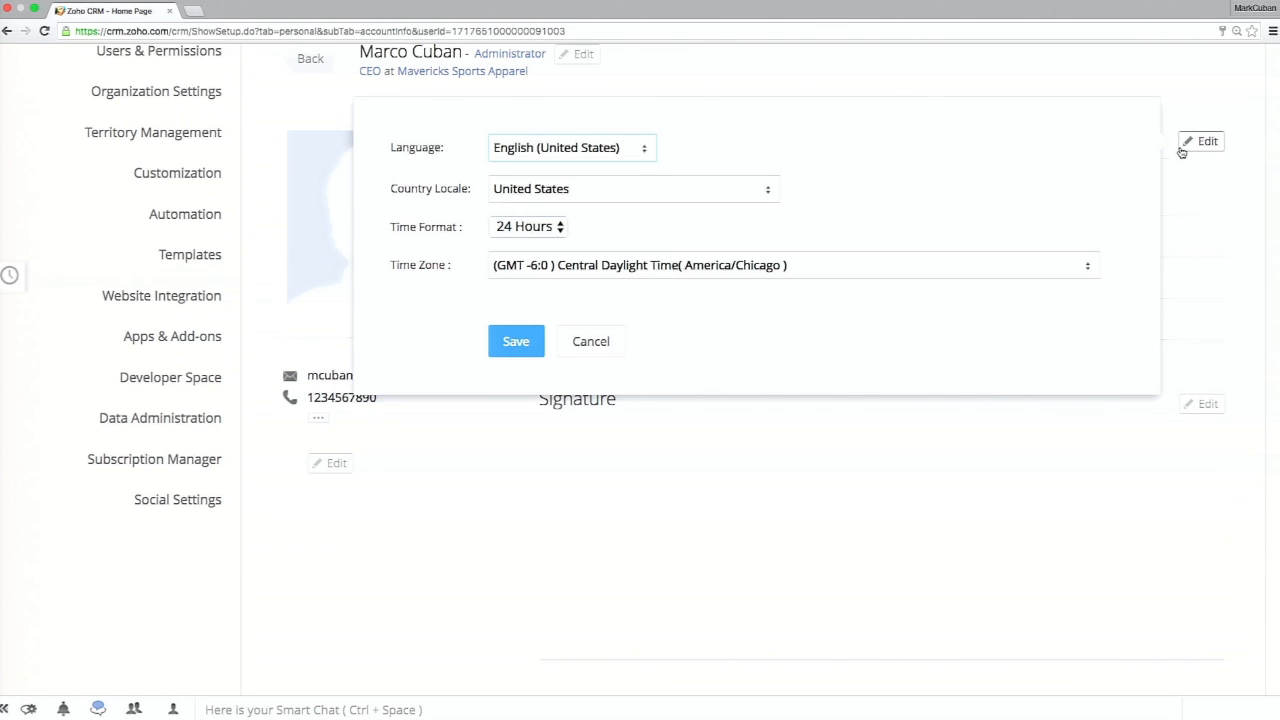
left_click(710, 261)
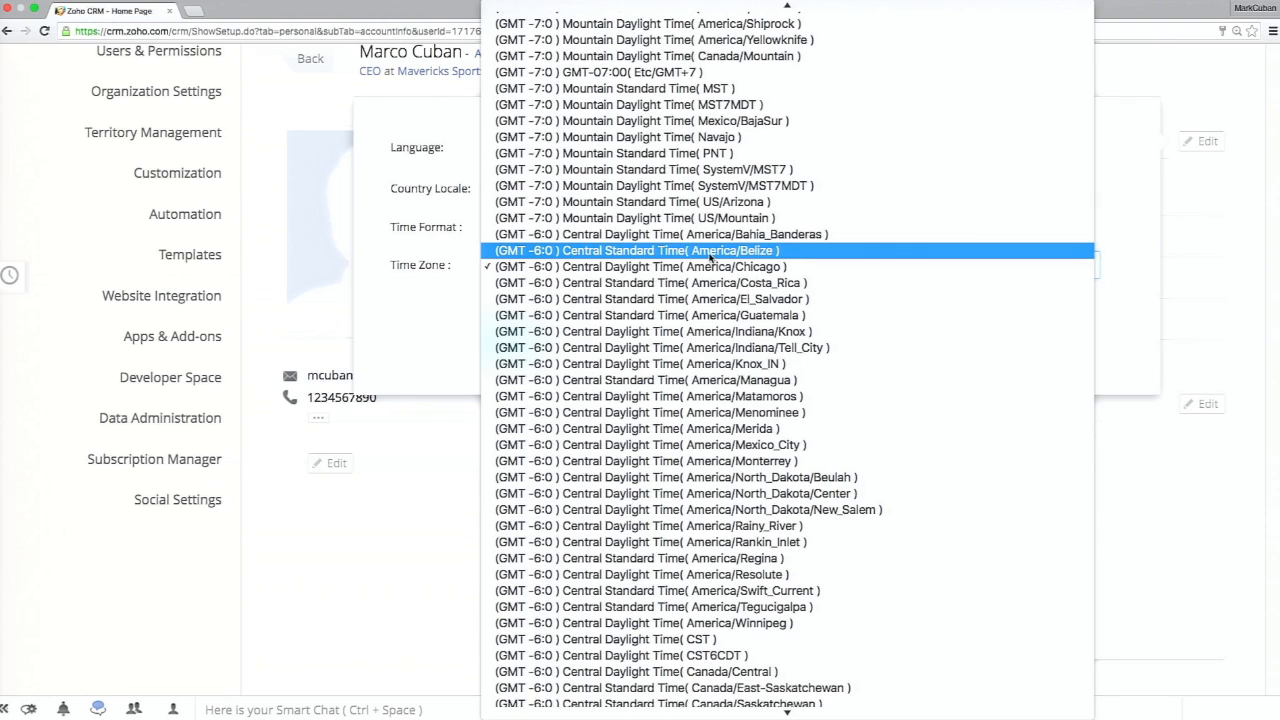
scroll(700, 230, "up", 10)
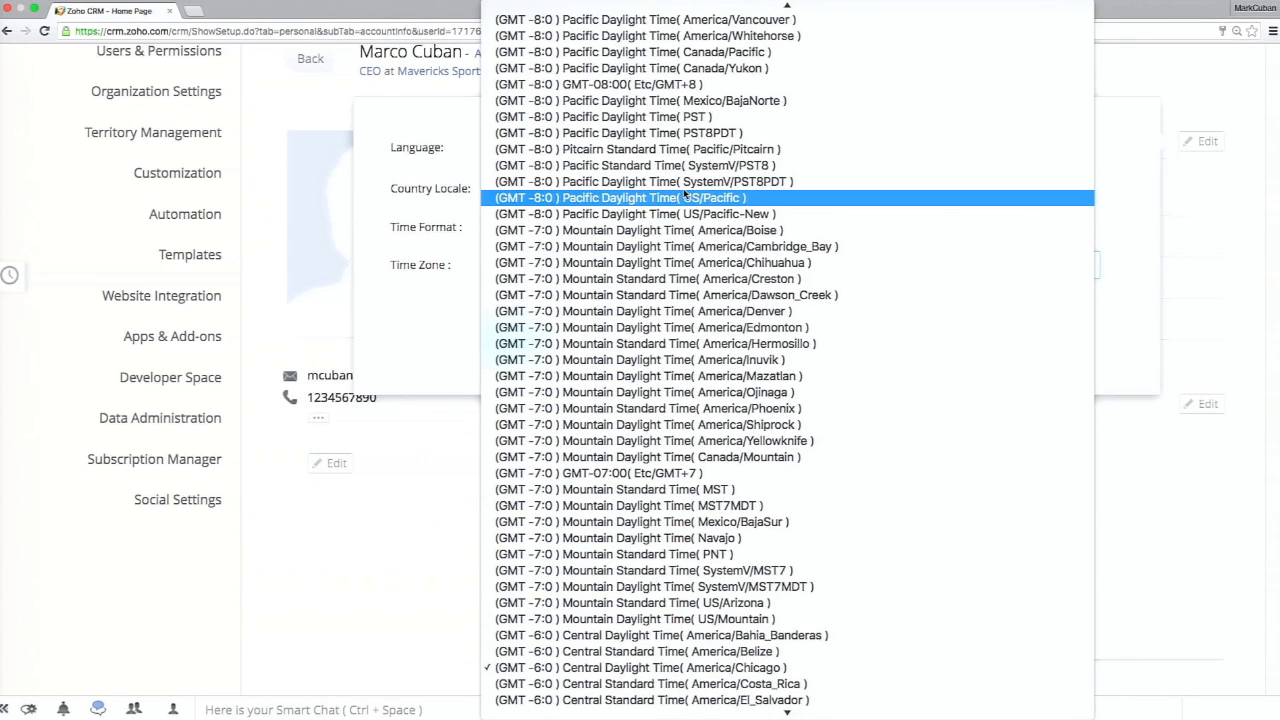
left_click(686, 197)
left_click(516, 341)
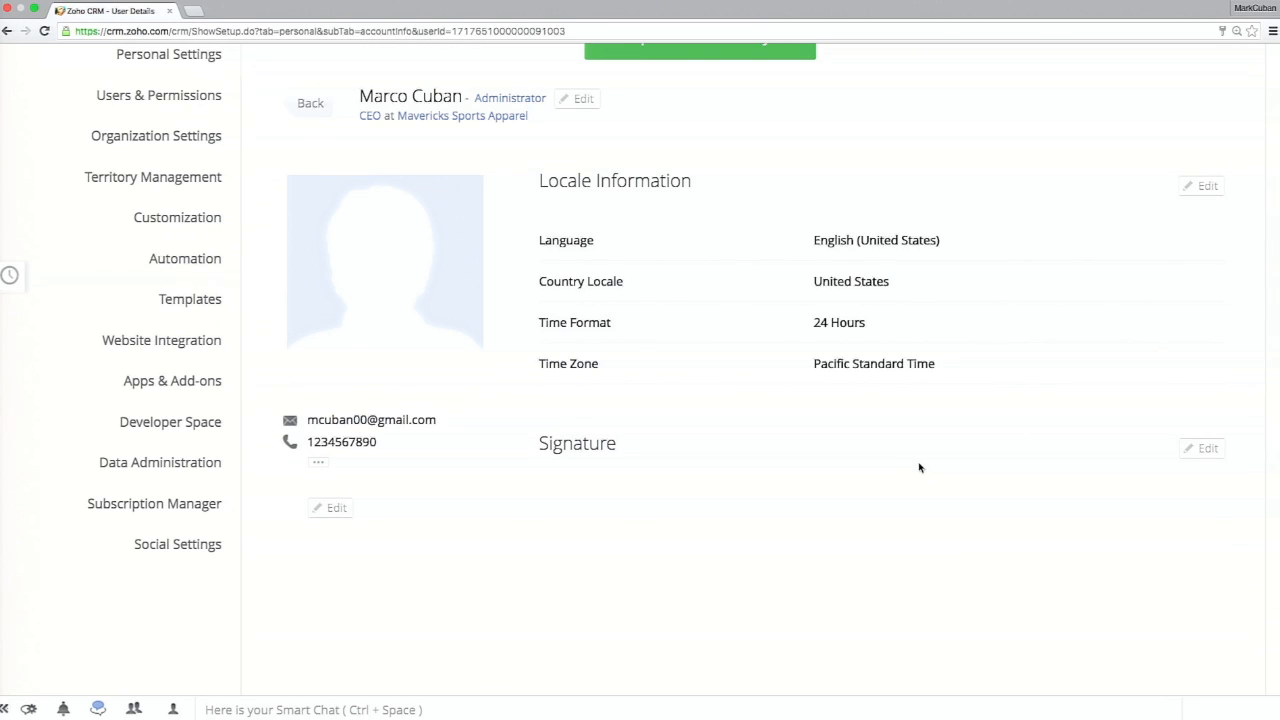
- Create a two-line signature with the account holder's full name and "Maverick Apparel", and save it
left_click(1205, 450)
left_click(898, 574)
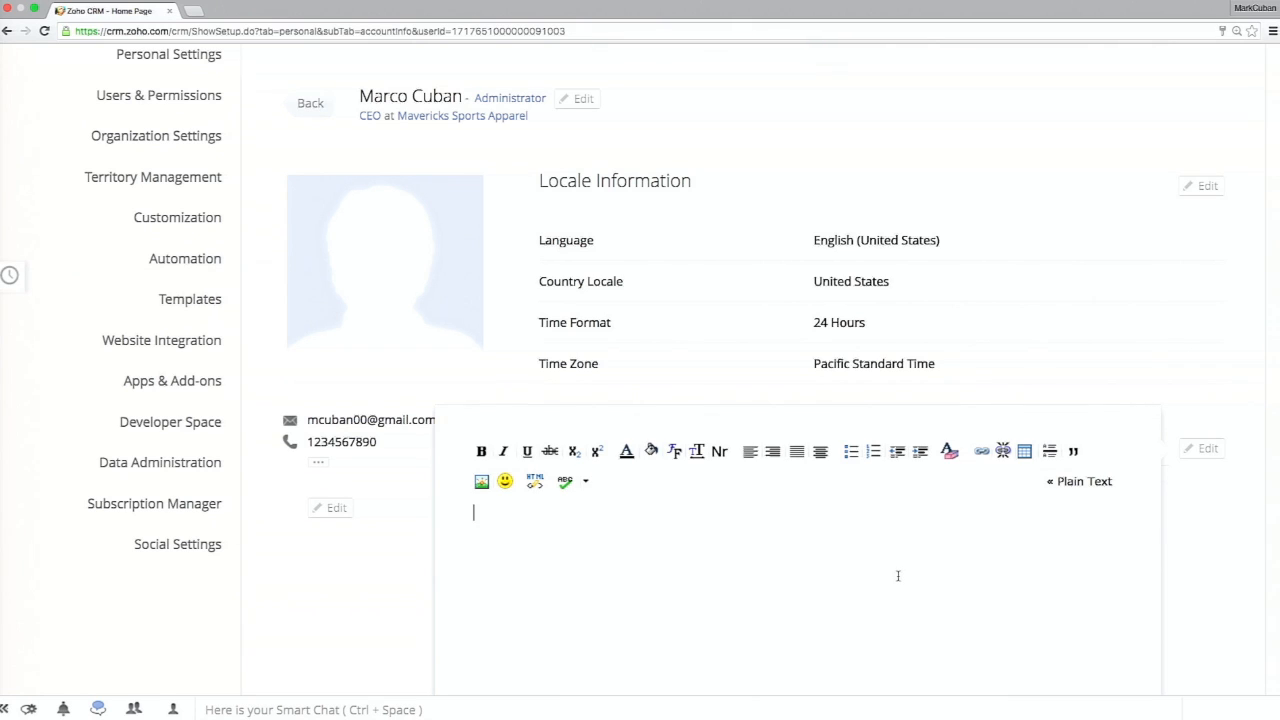
type("Marco Cuba")
key("Return")
type("Maverick Apparel")
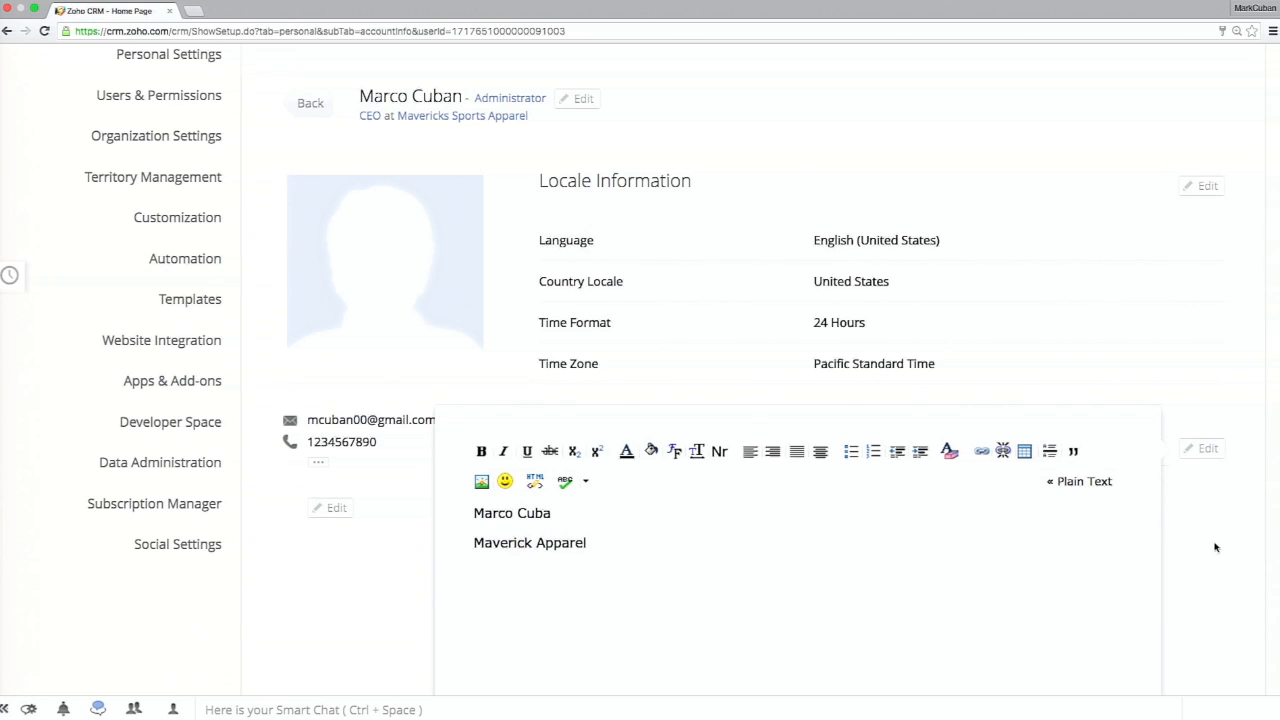
left_click(632, 505)
type("n")
scroll(600, 542, "up", 1)
scroll(600, 542, "down", 3)
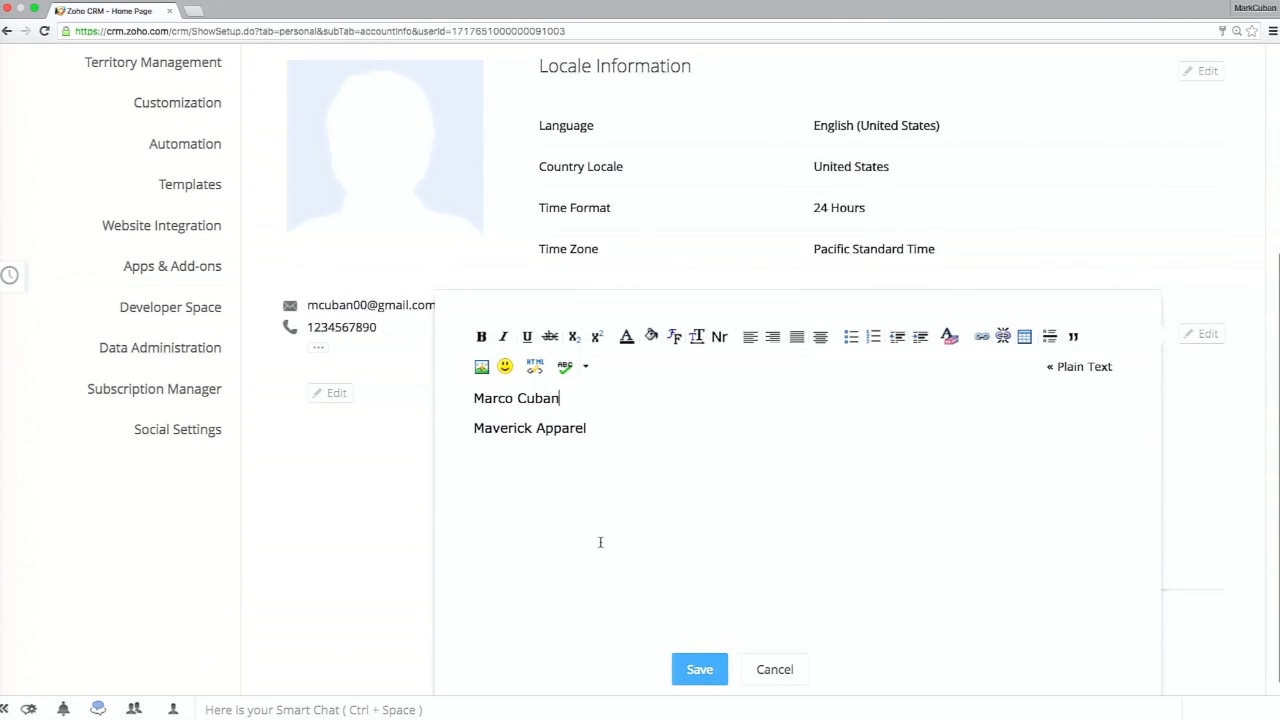
left_click(699, 669)
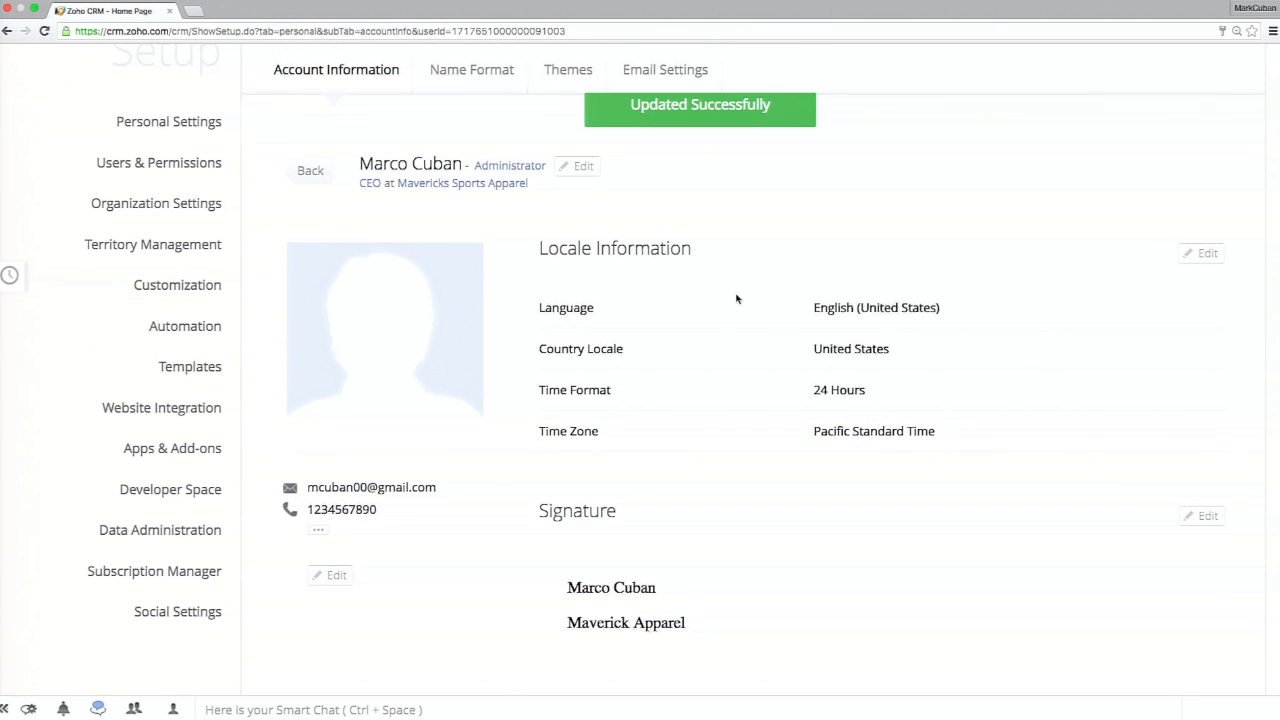
- View the theme options in the personal settings and go to the organization settings
left_click(551, 72)
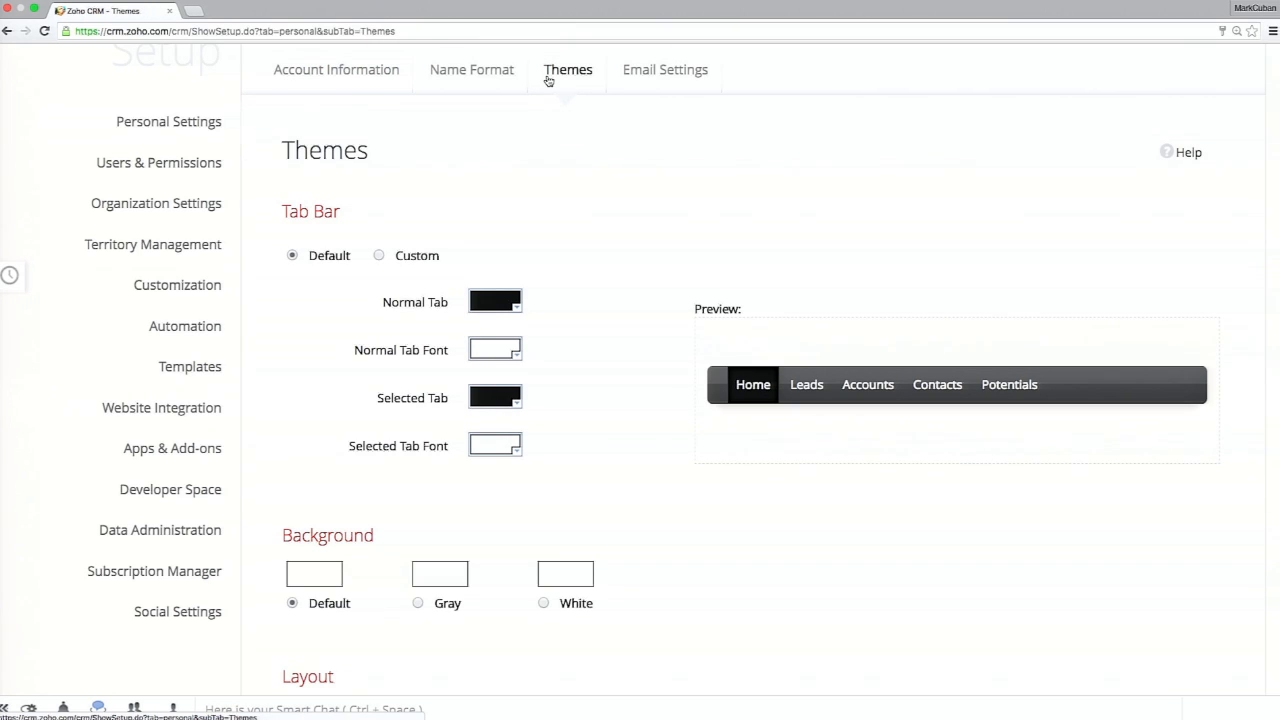
left_click(195, 350)
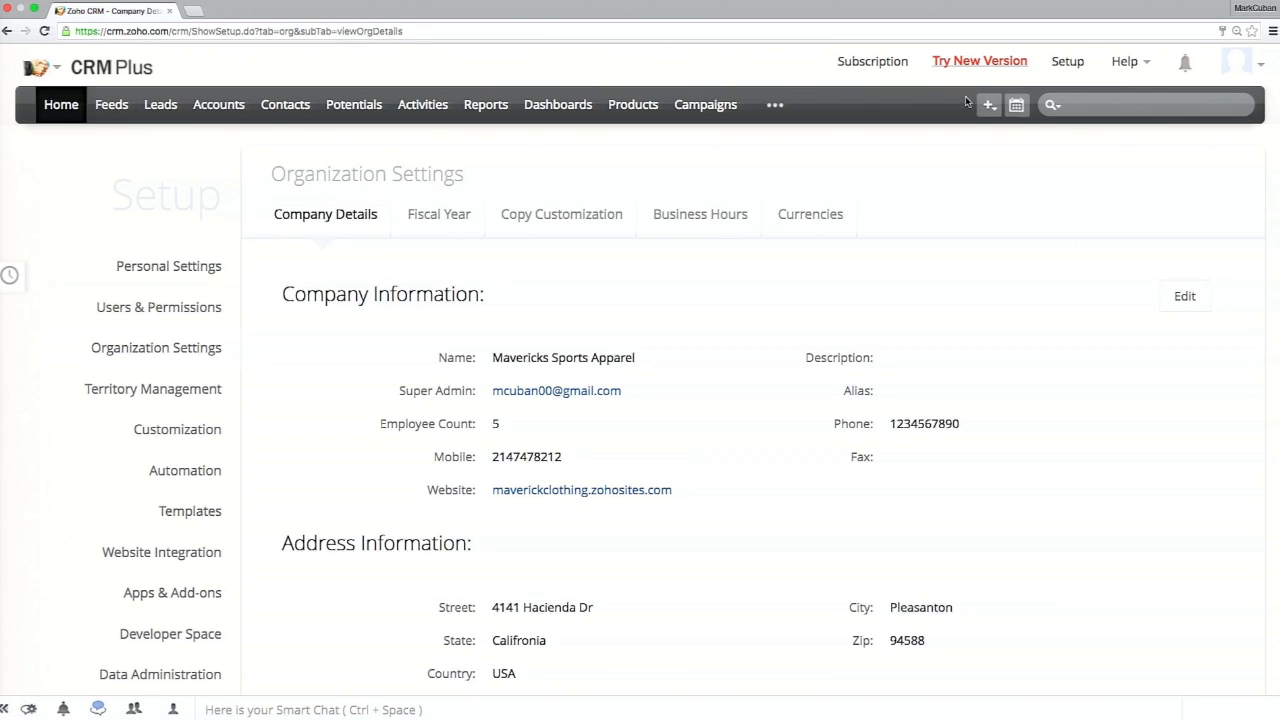
left_click(1066, 62)
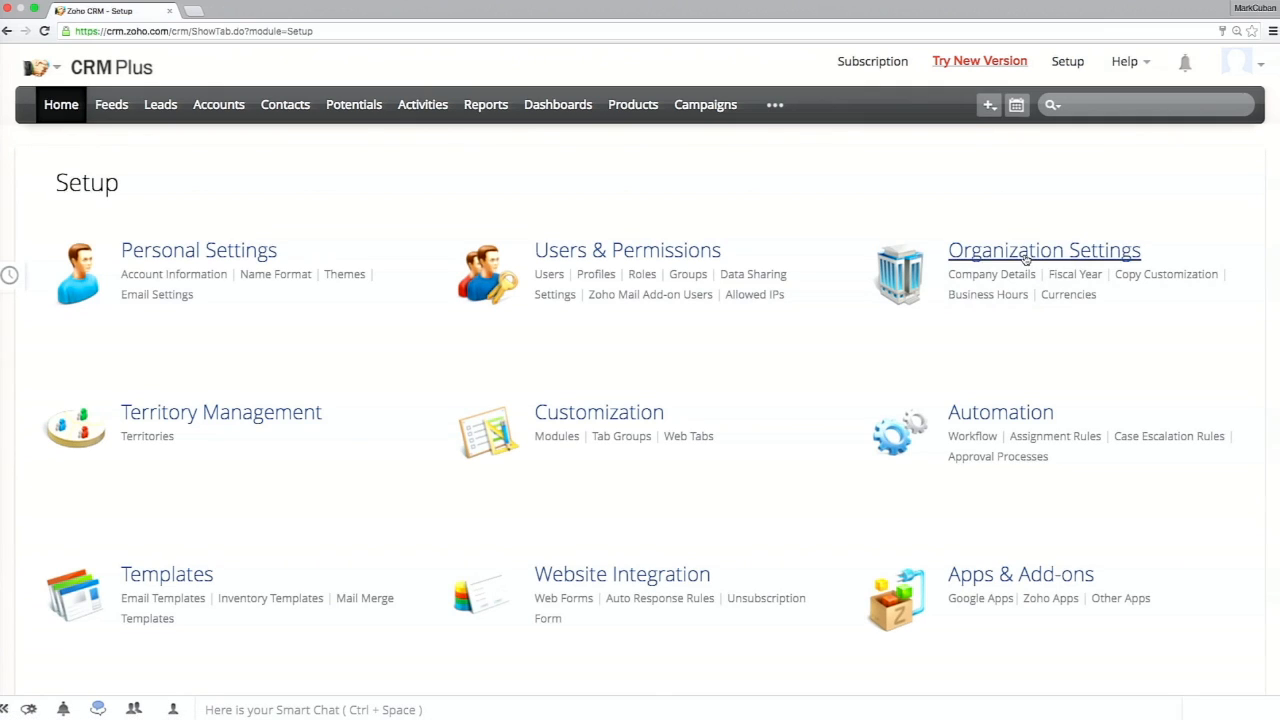
left_click(985, 255)
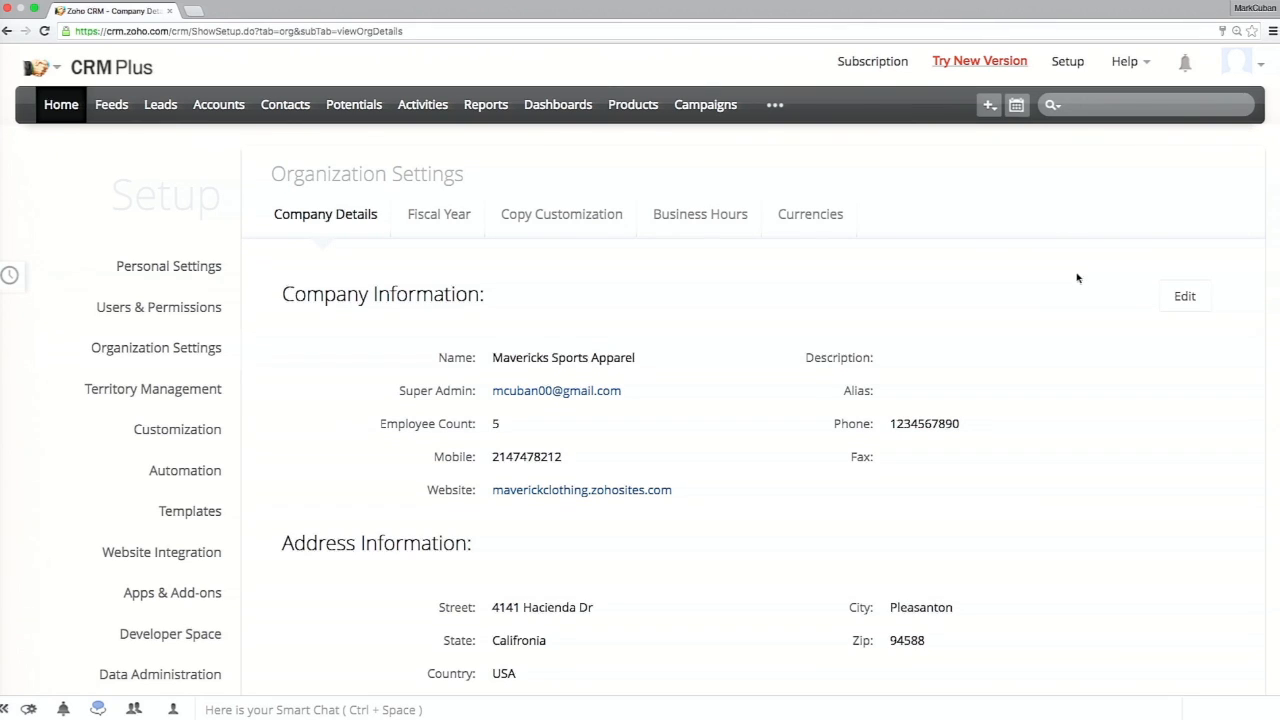
- Open the company details for editing and review the company, address, locale and logo fields
left_click(1169, 297)
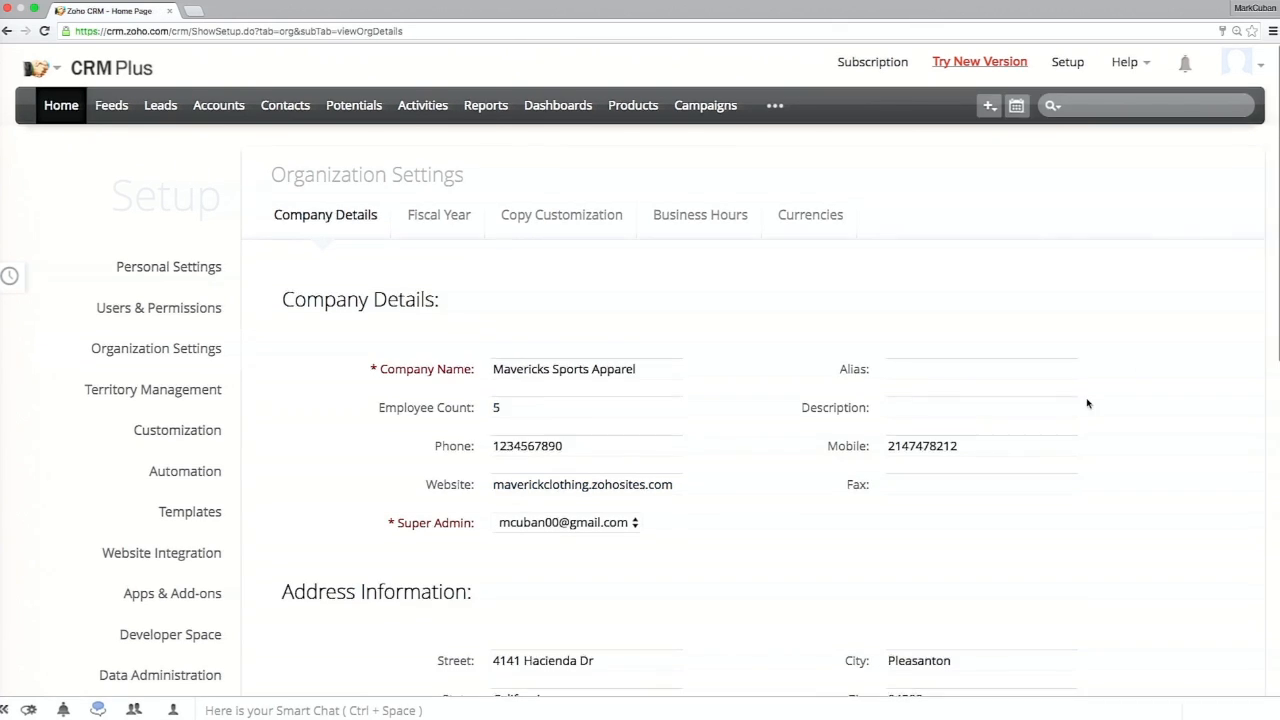
scroll(1087, 403, "down", 3)
scroll(1087, 403, "down", 3)
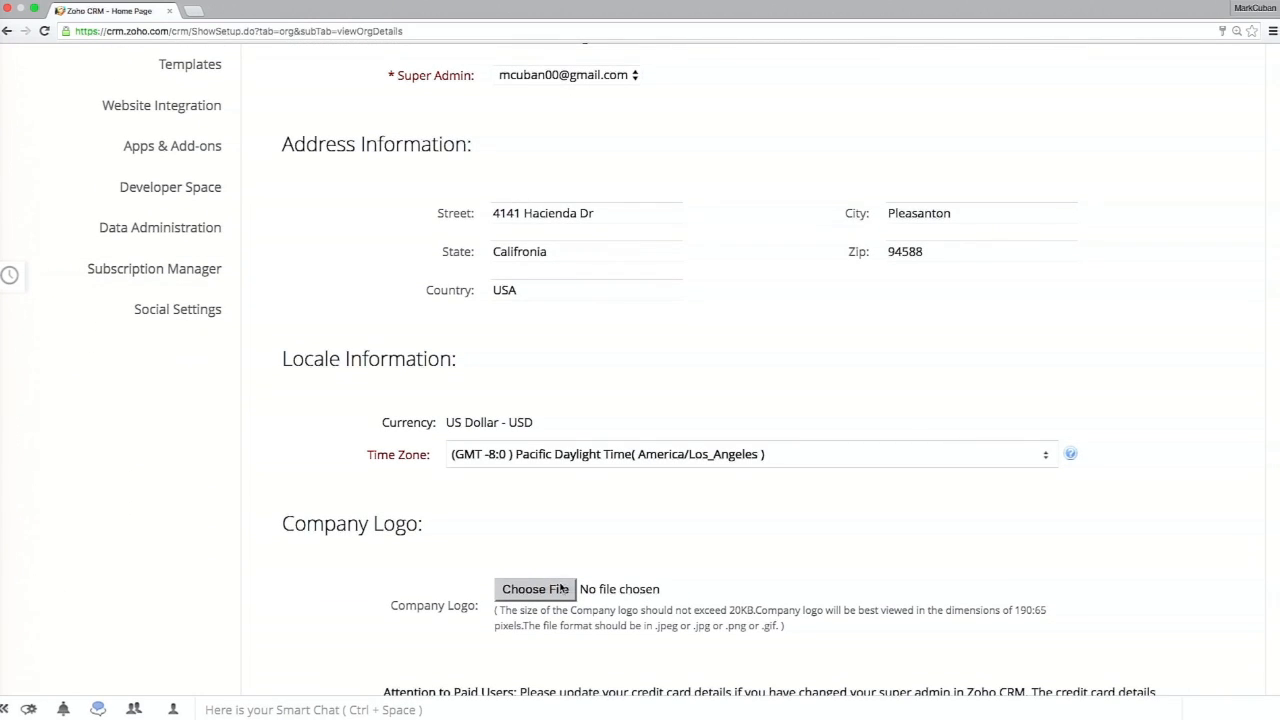
scroll(737, 357, "up", 6)
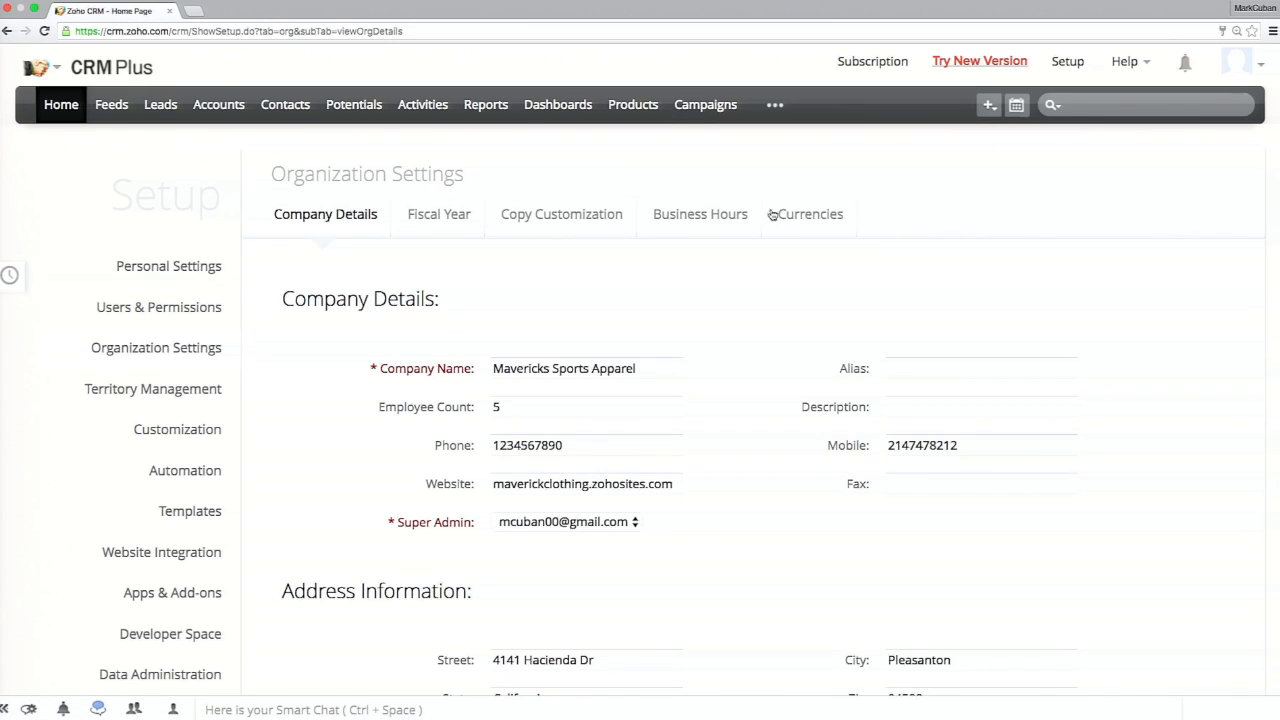
- View the organization's fiscal year settings and its currency settings
left_click(455, 230)
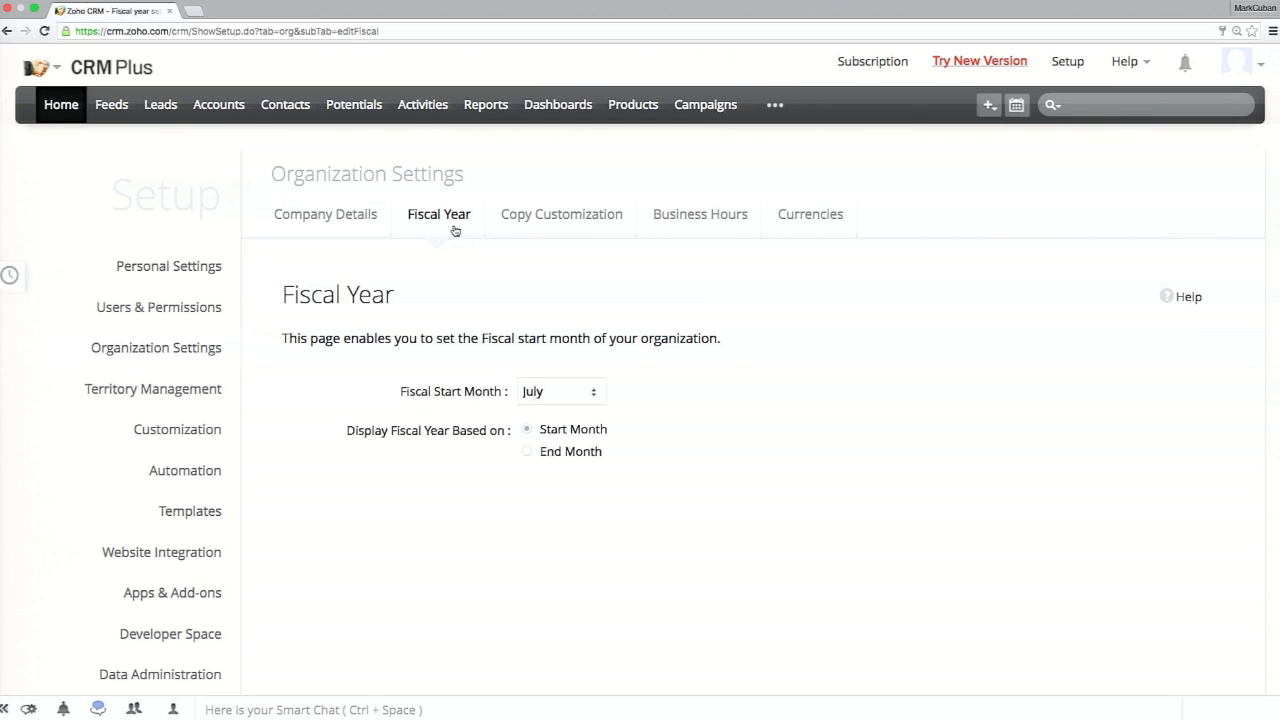
left_click(796, 220)
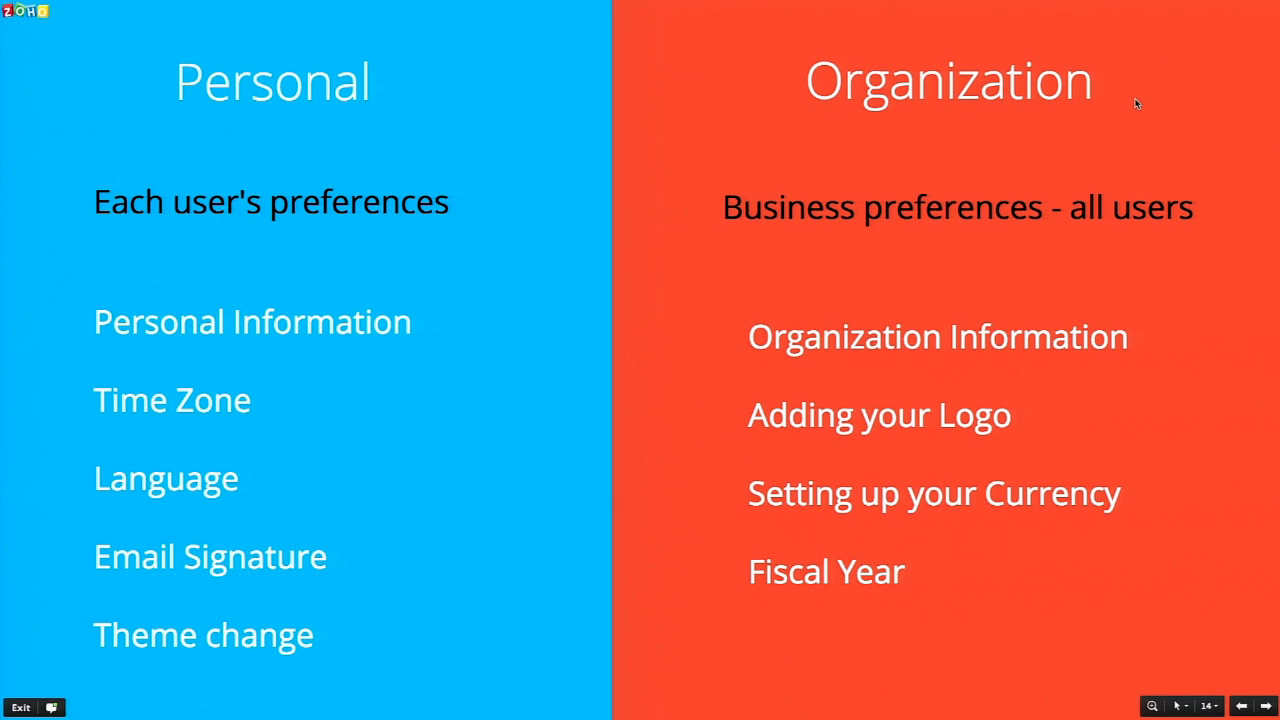
key("Right")
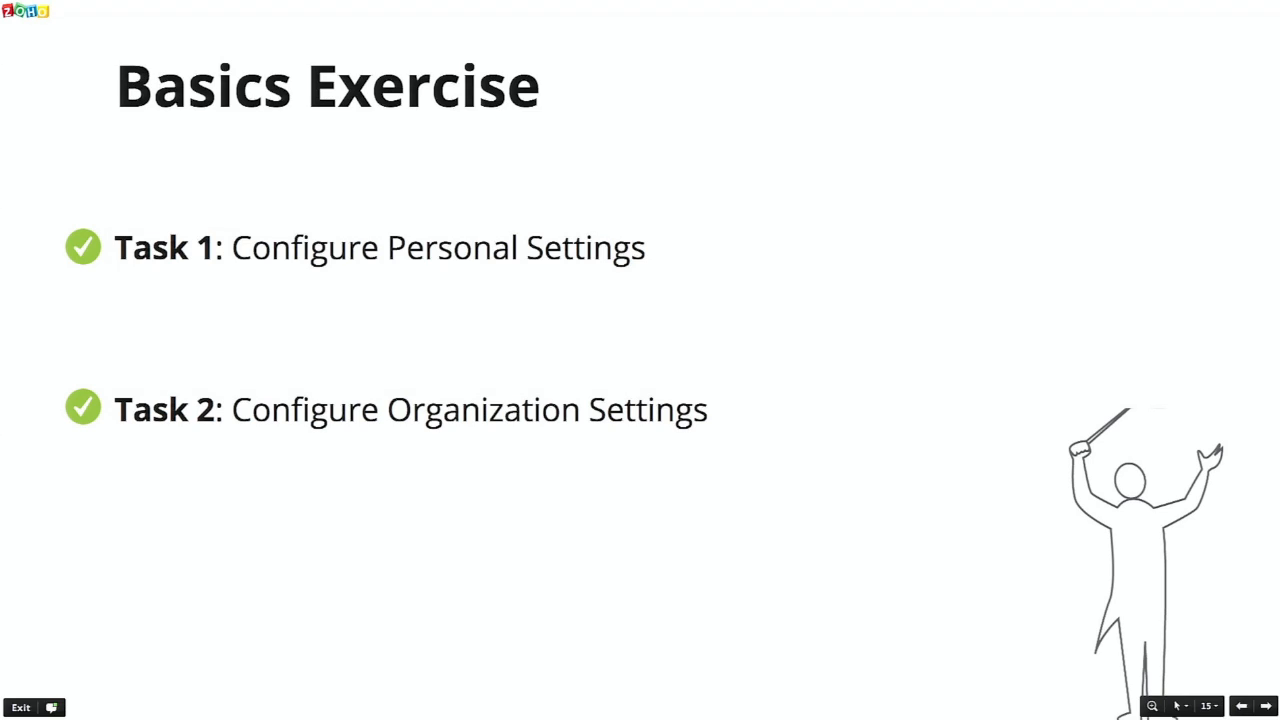
key("Right")
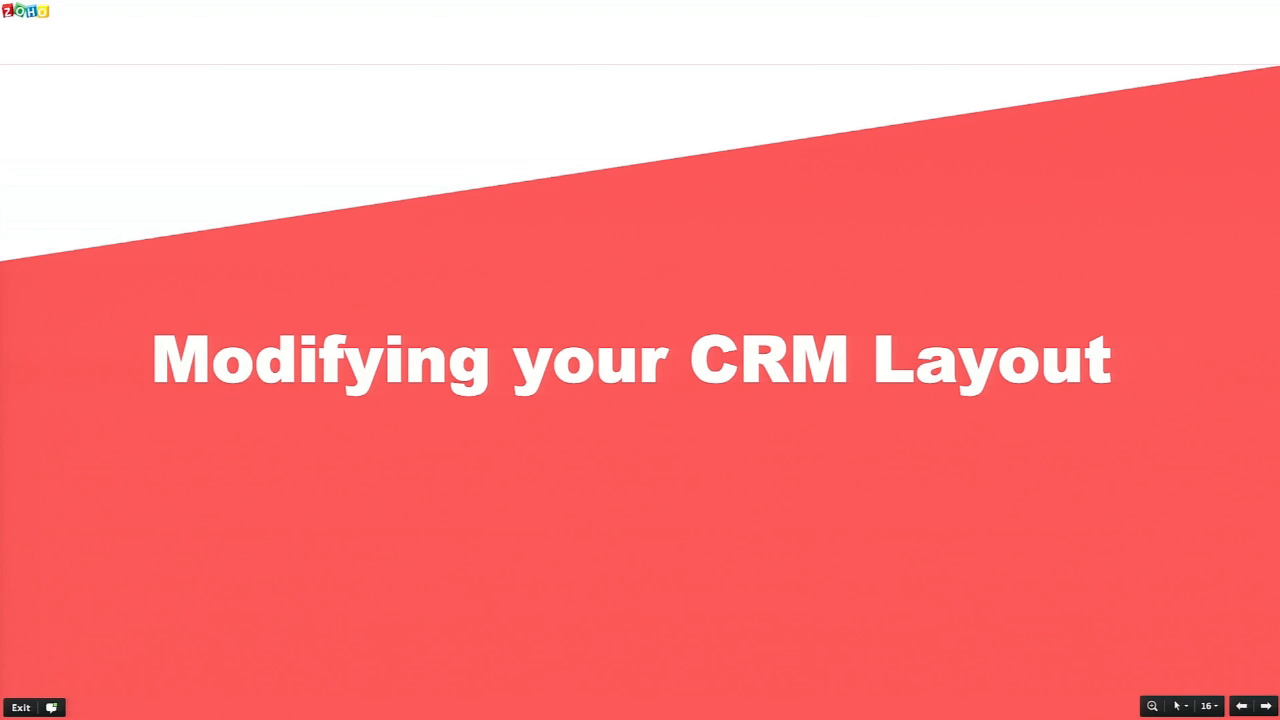
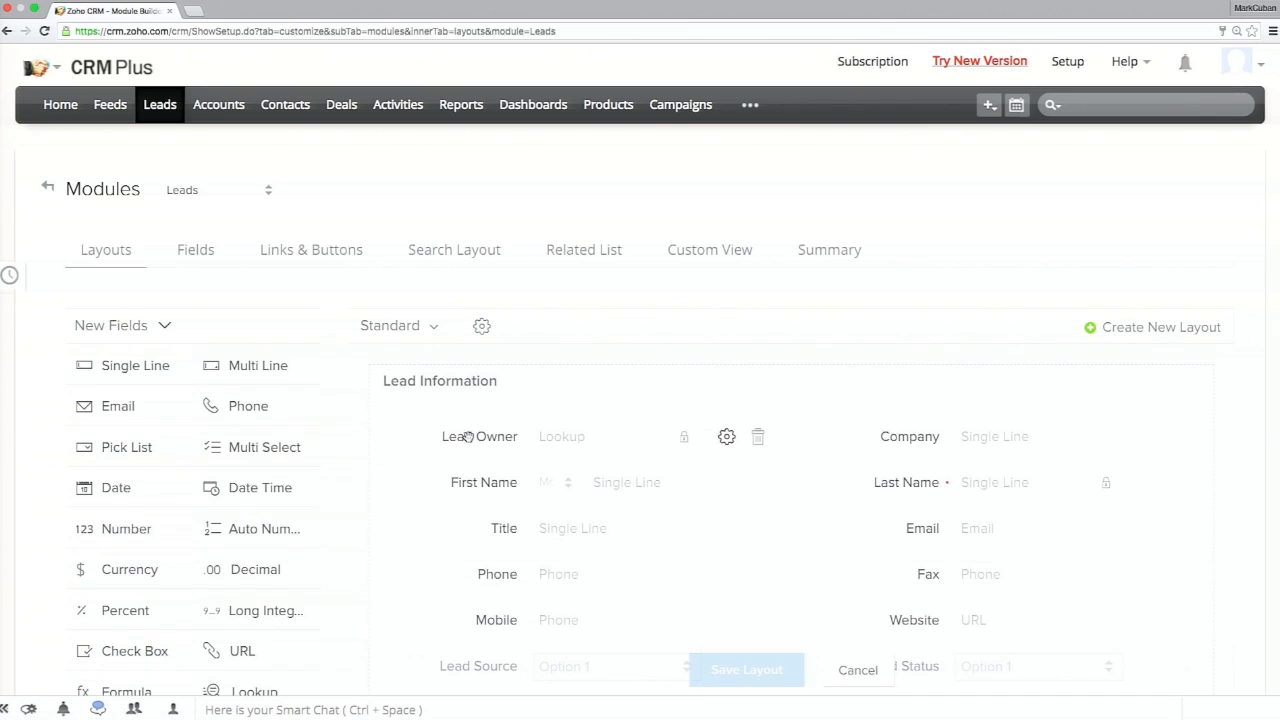
- Return to the list of modules and open the layout editor of the Leads module
left_click(49, 187)
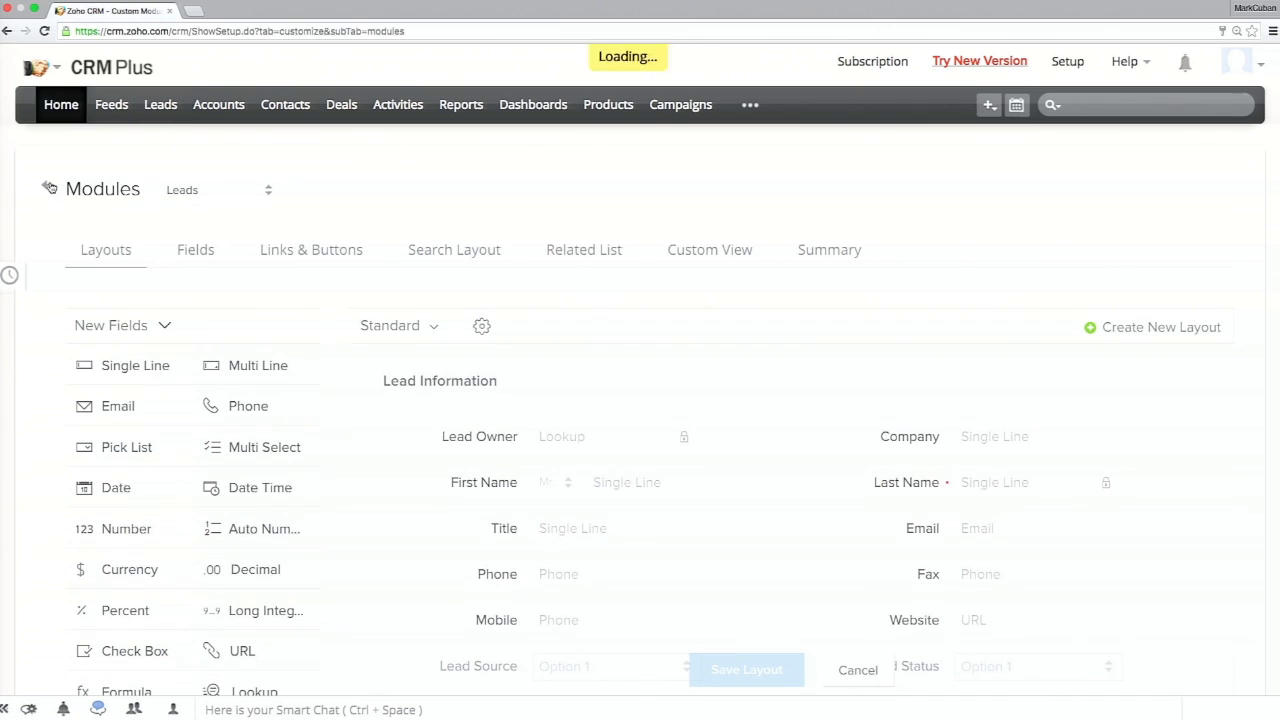
left_click(312, 463)
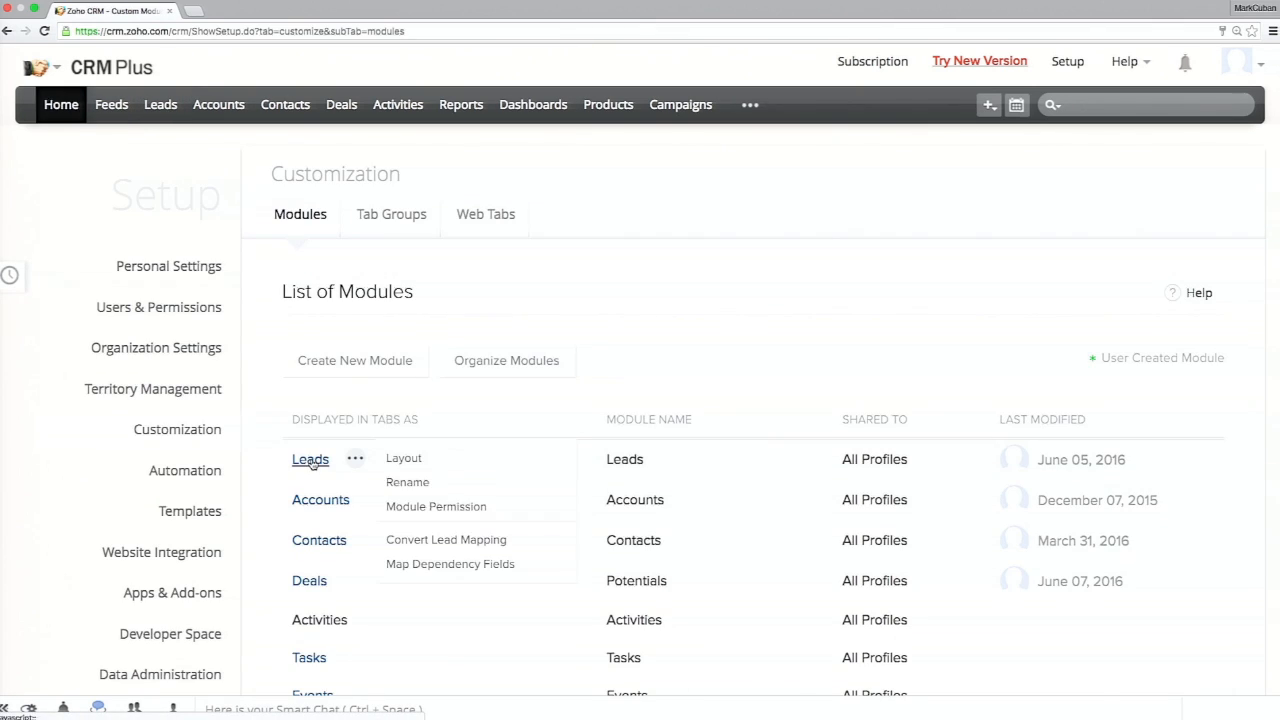
left_click(312, 461)
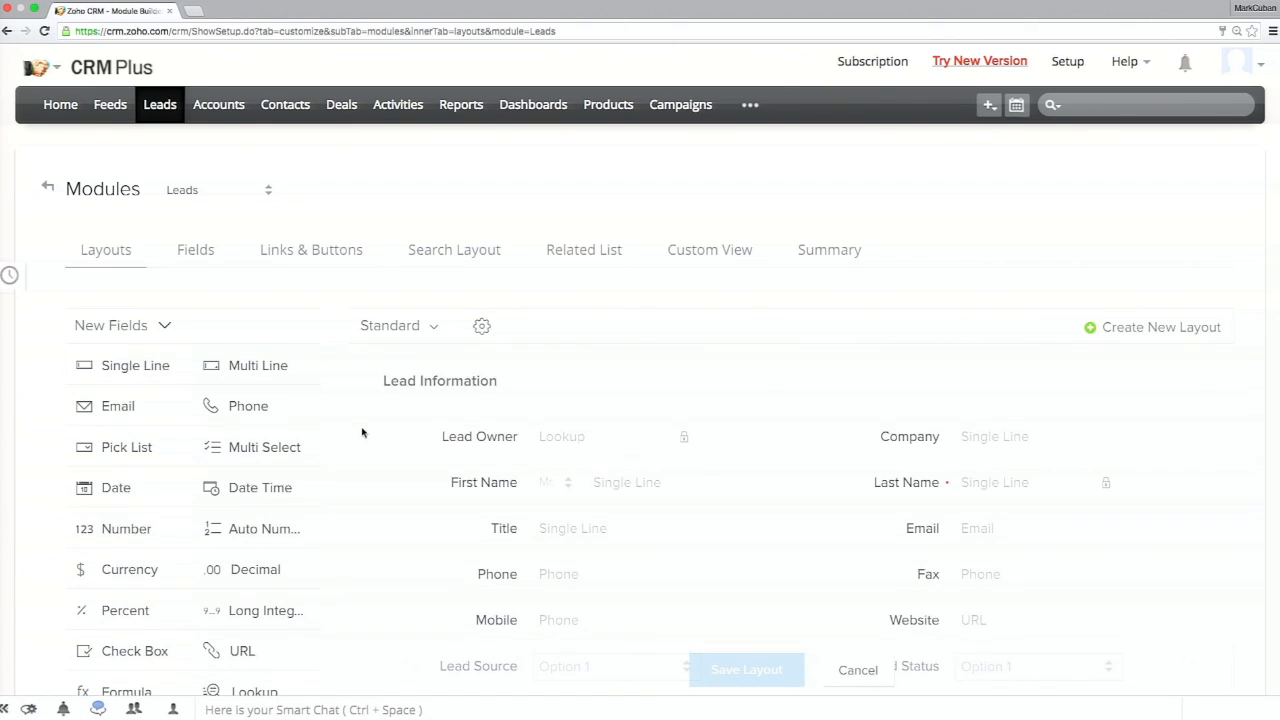
- Open the pick list properties of the Lead Source field and delete the Partner option
scroll(362, 432, "down", 3)
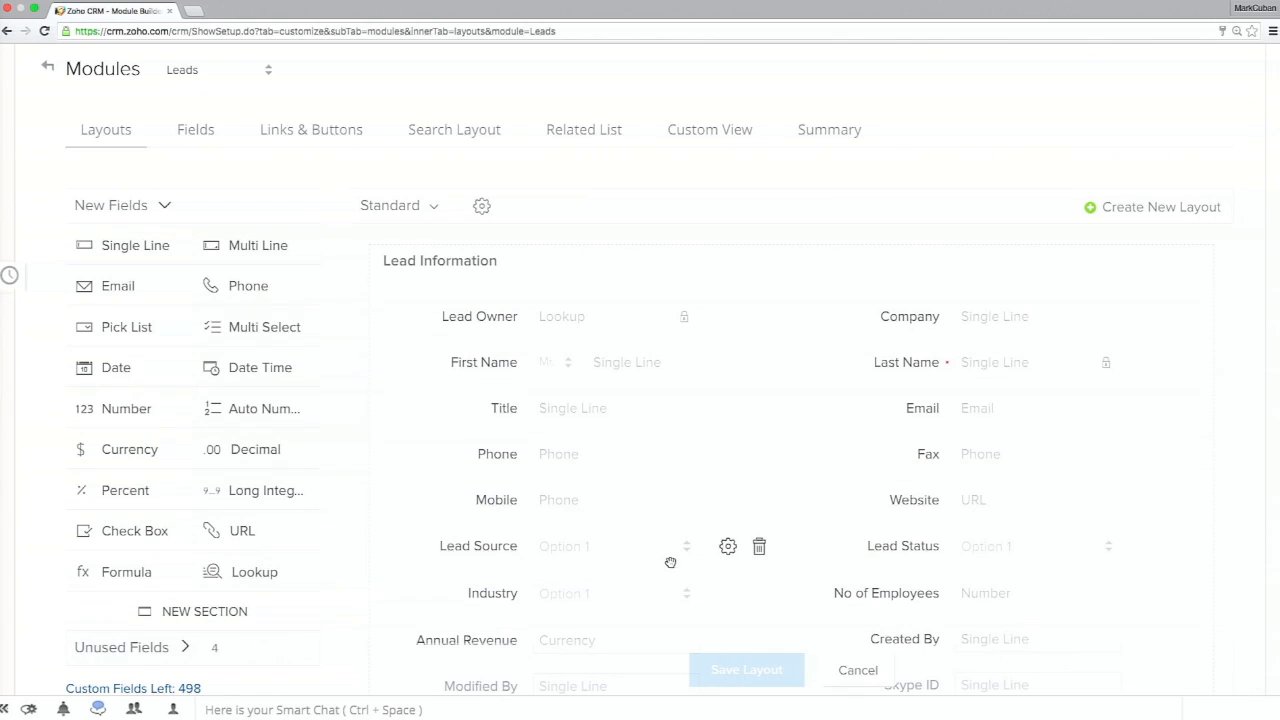
left_click(728, 546)
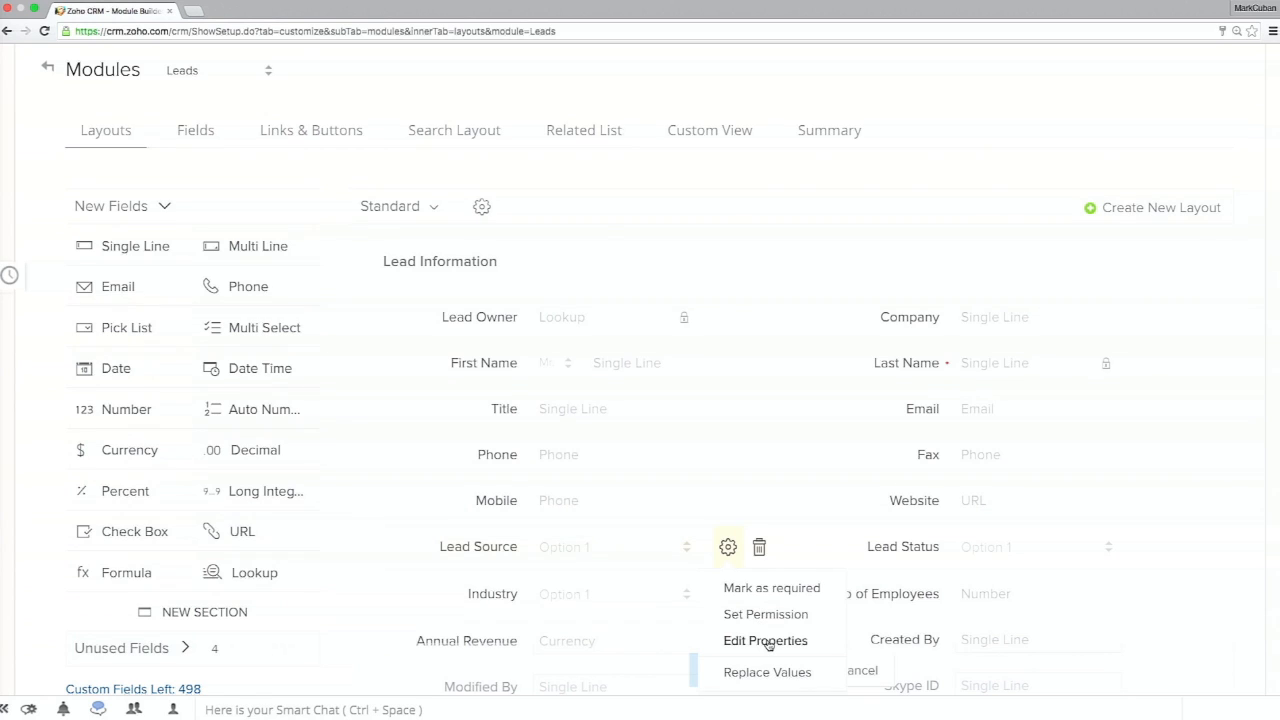
left_click(766, 641)
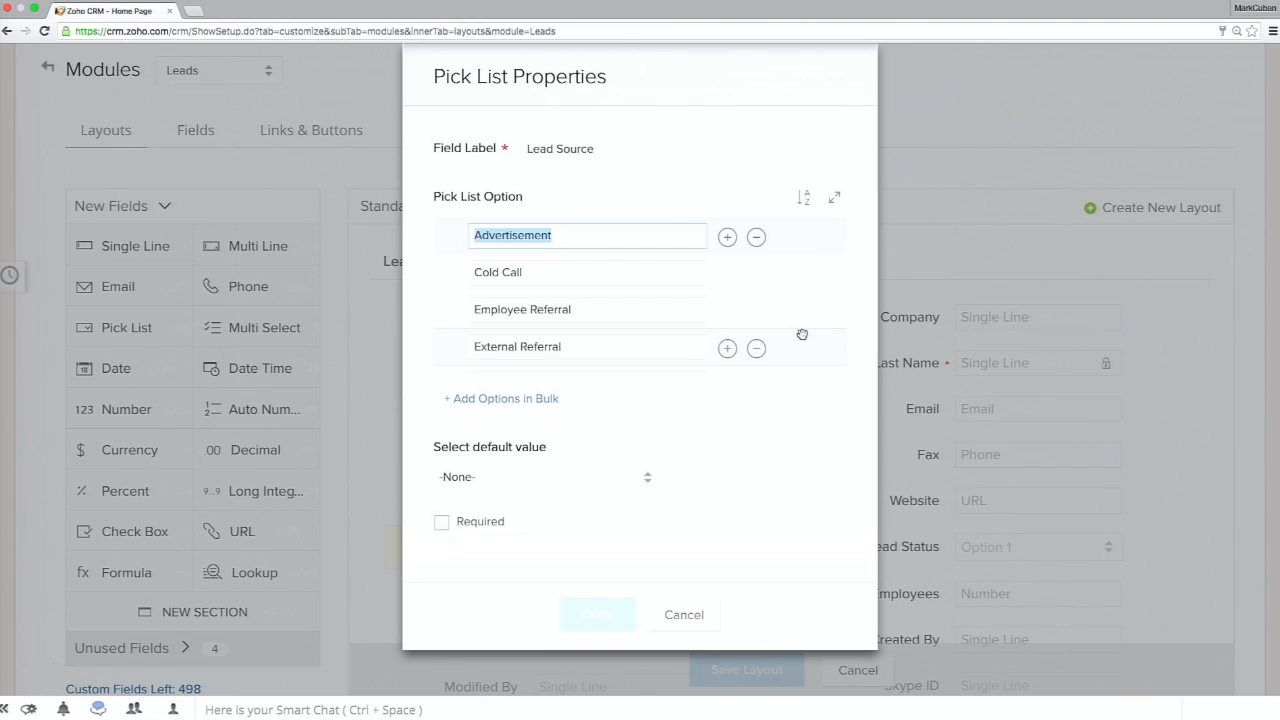
scroll(758, 317, "down", 2)
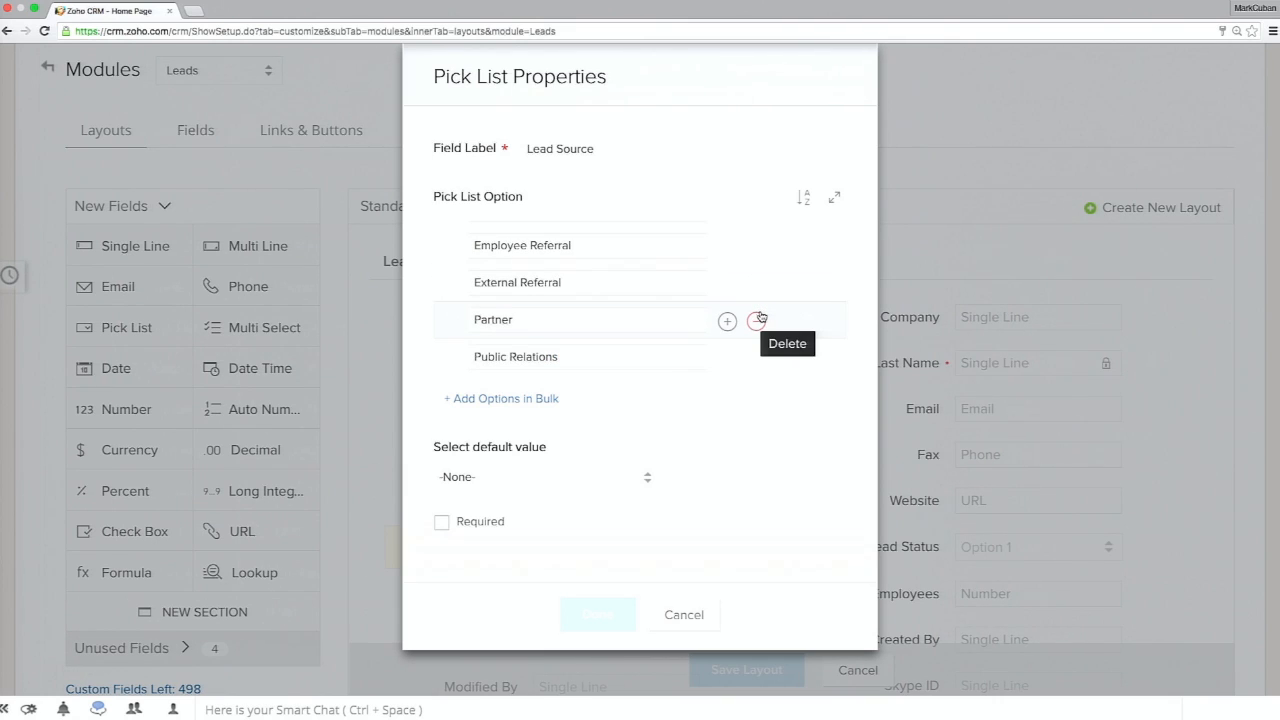
left_click(757, 320)
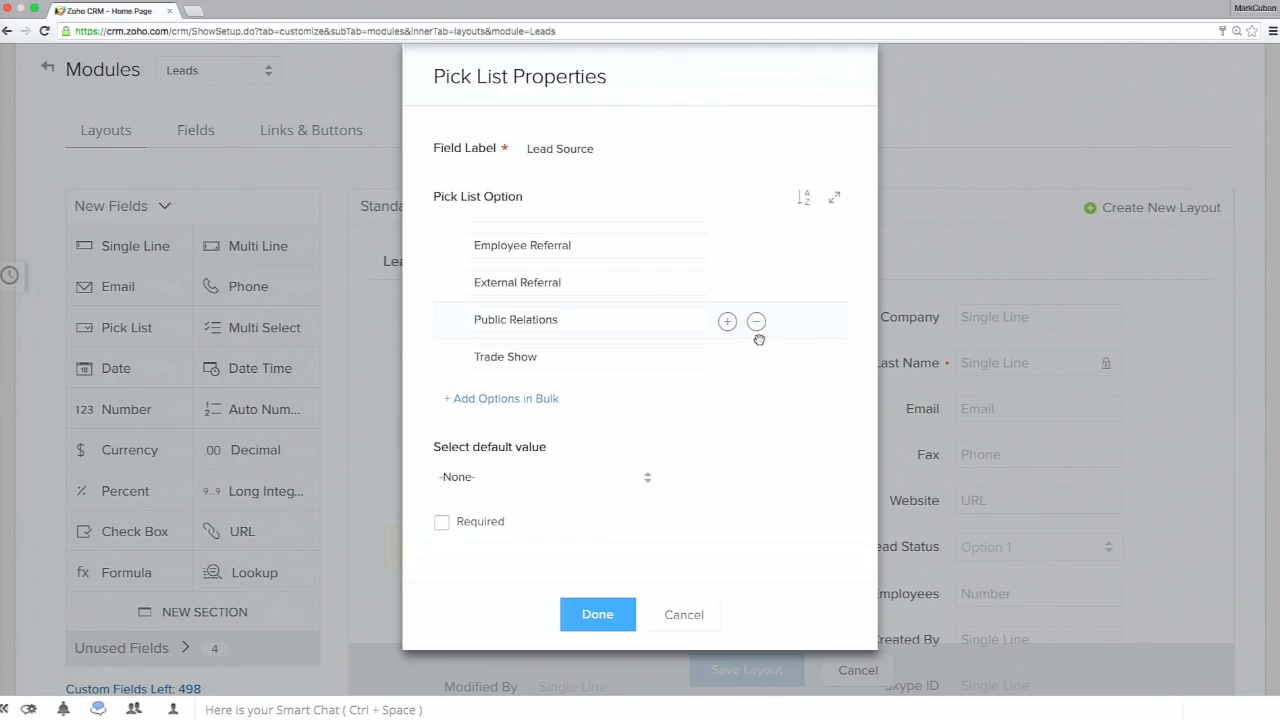
- Add a Google Search option to the Lead Source pick list, move it to the first position and confirm the properties
left_click(730, 287)
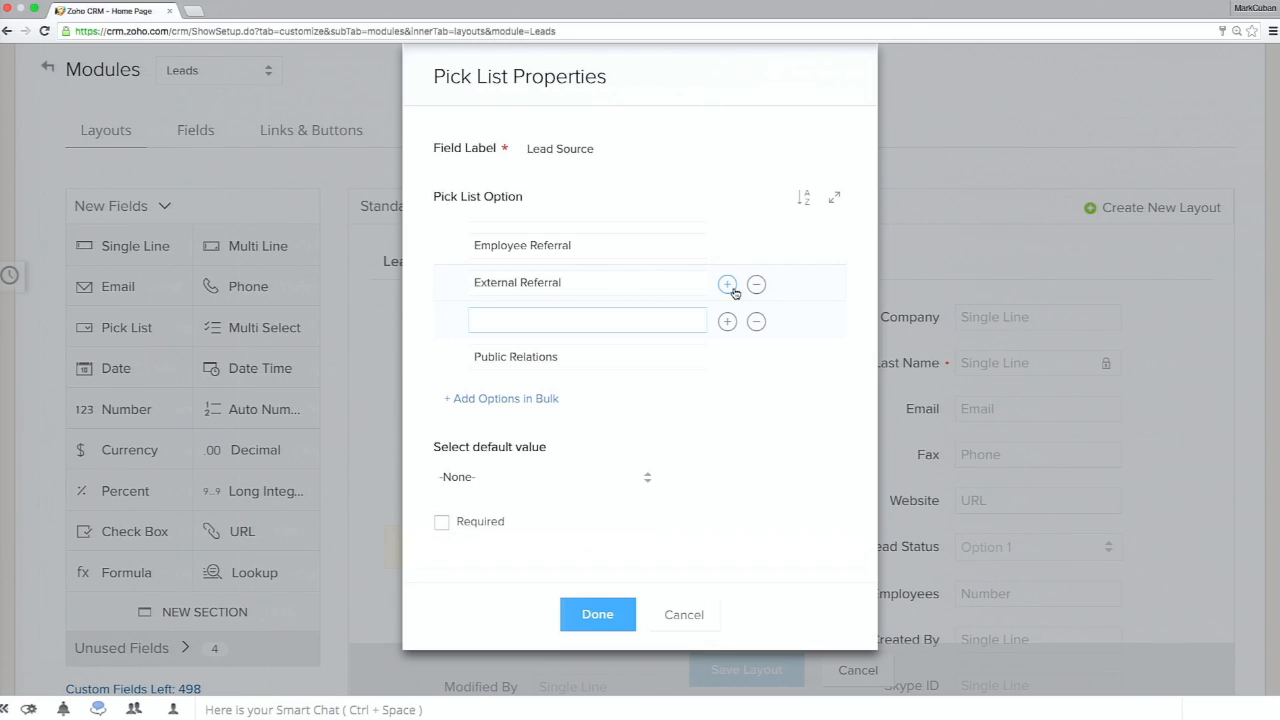
type("Google Search")
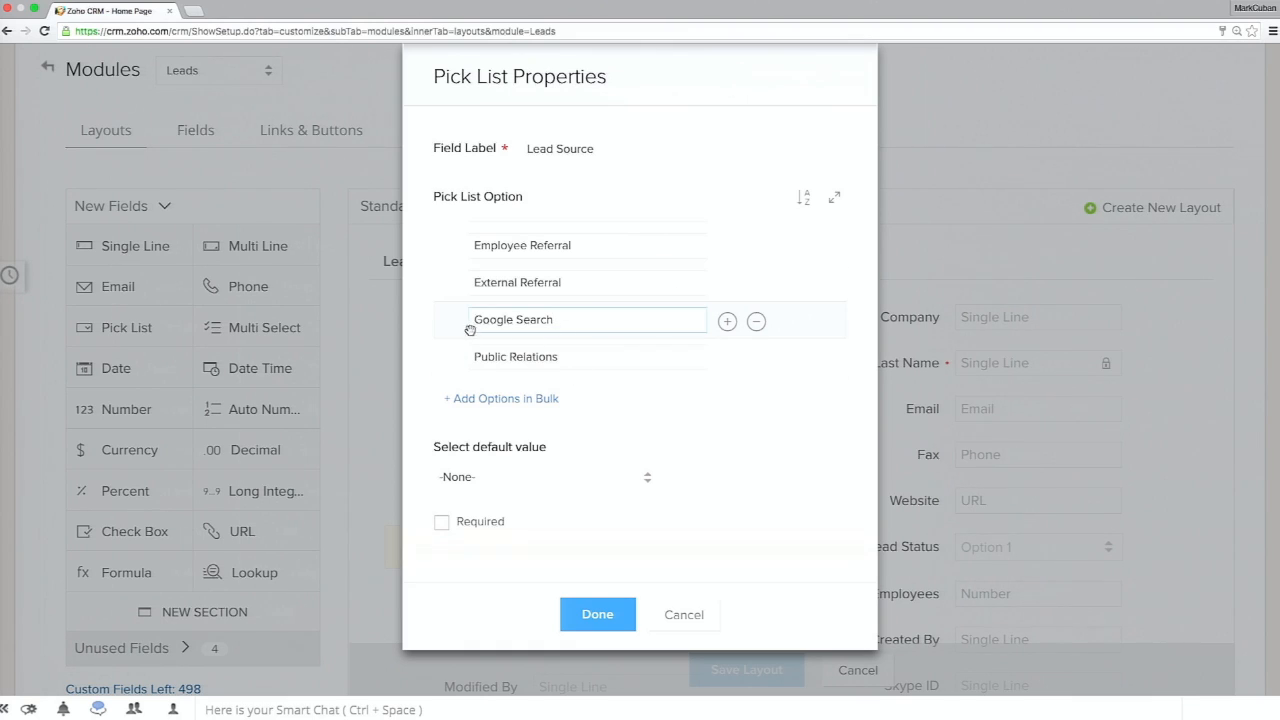
left_click_drag(459, 328, 456, 256)
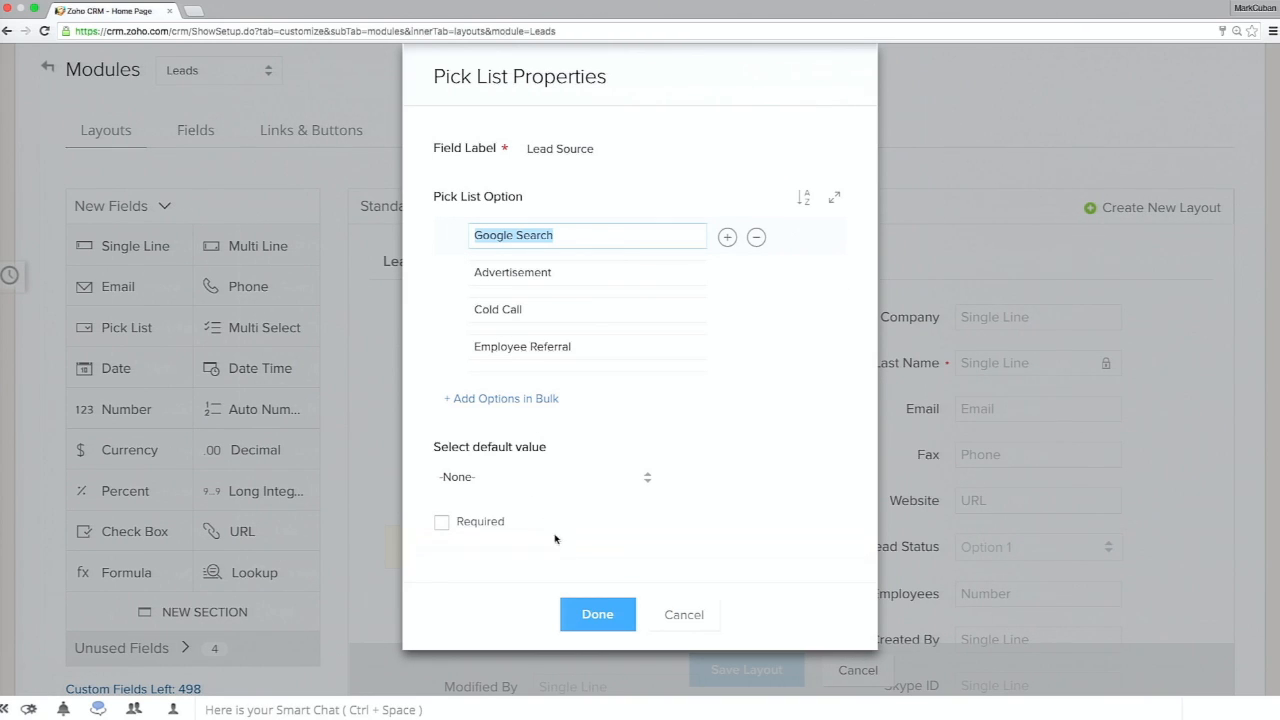
left_click(598, 614)
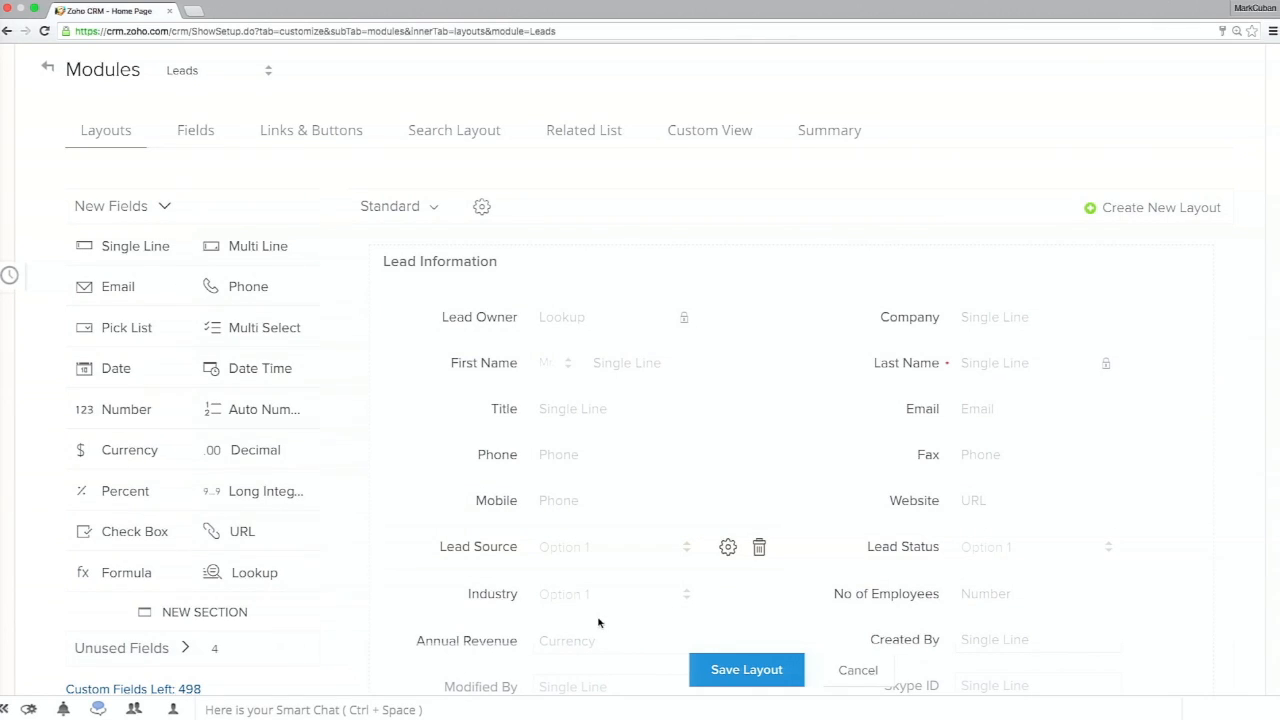
- Review the pick list options of the Lead Status field and close its properties without changes
mouse_move(1115, 560)
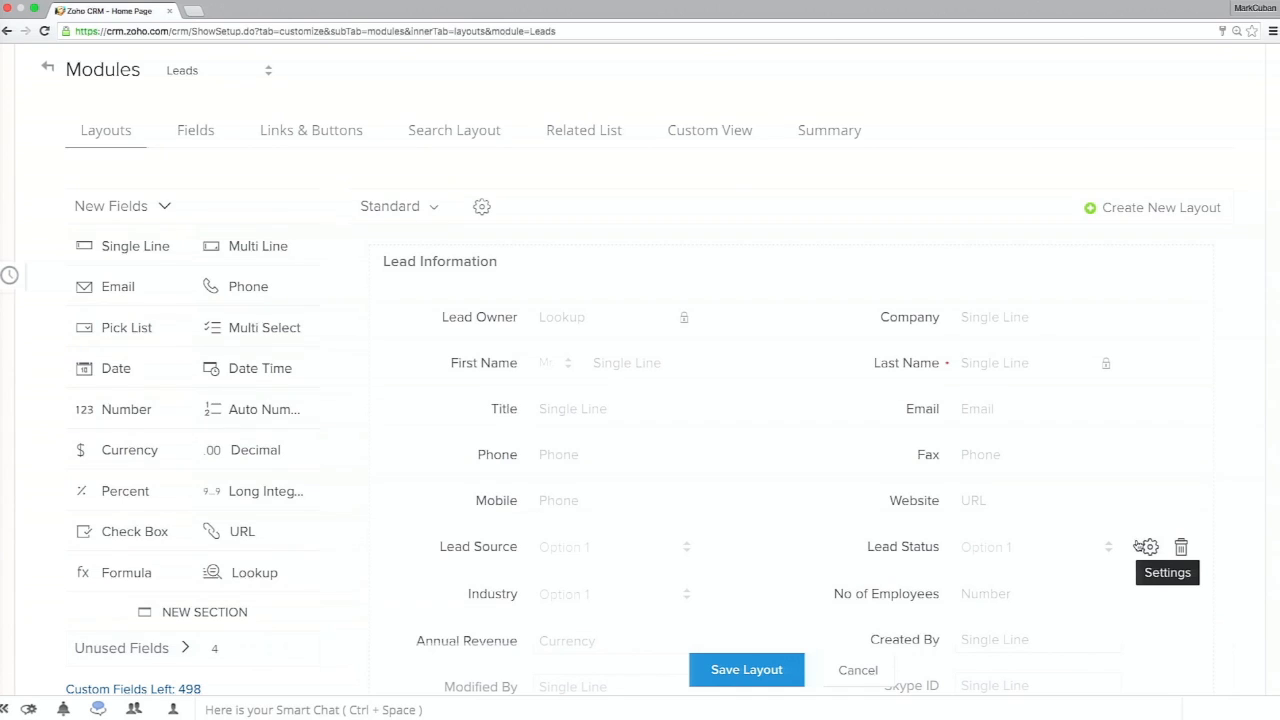
left_click(1145, 546)
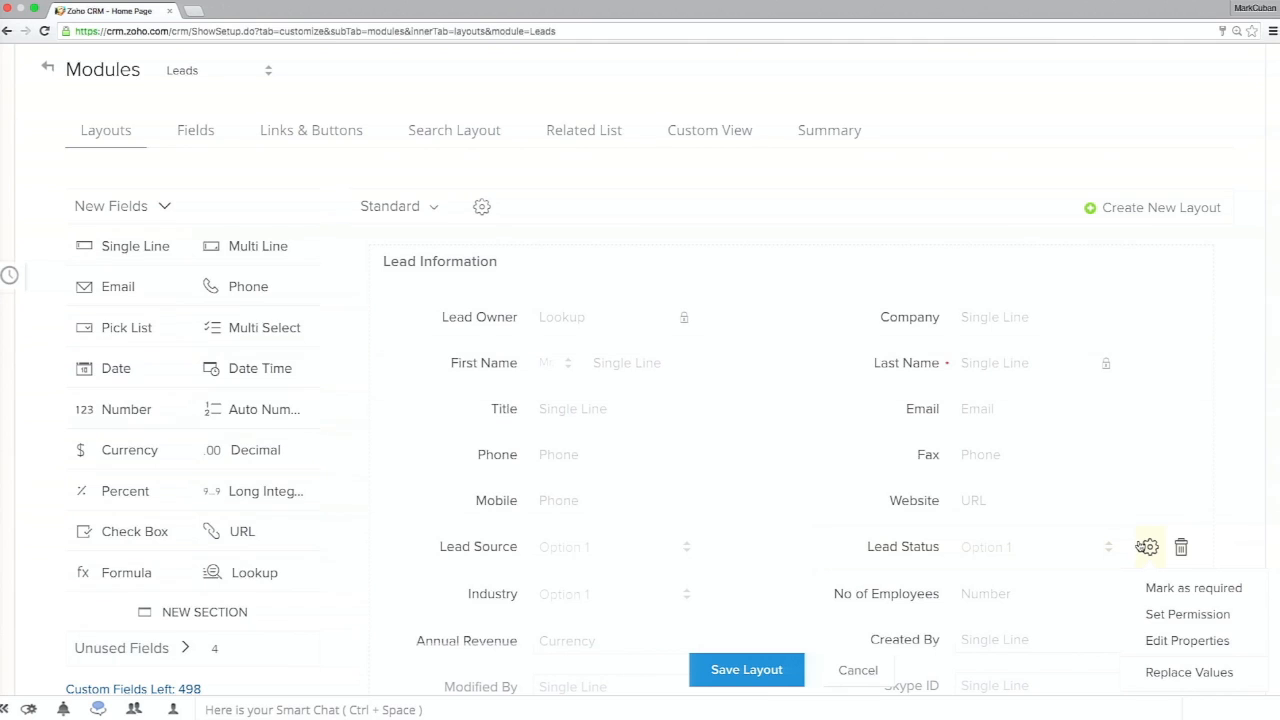
left_click(1180, 642)
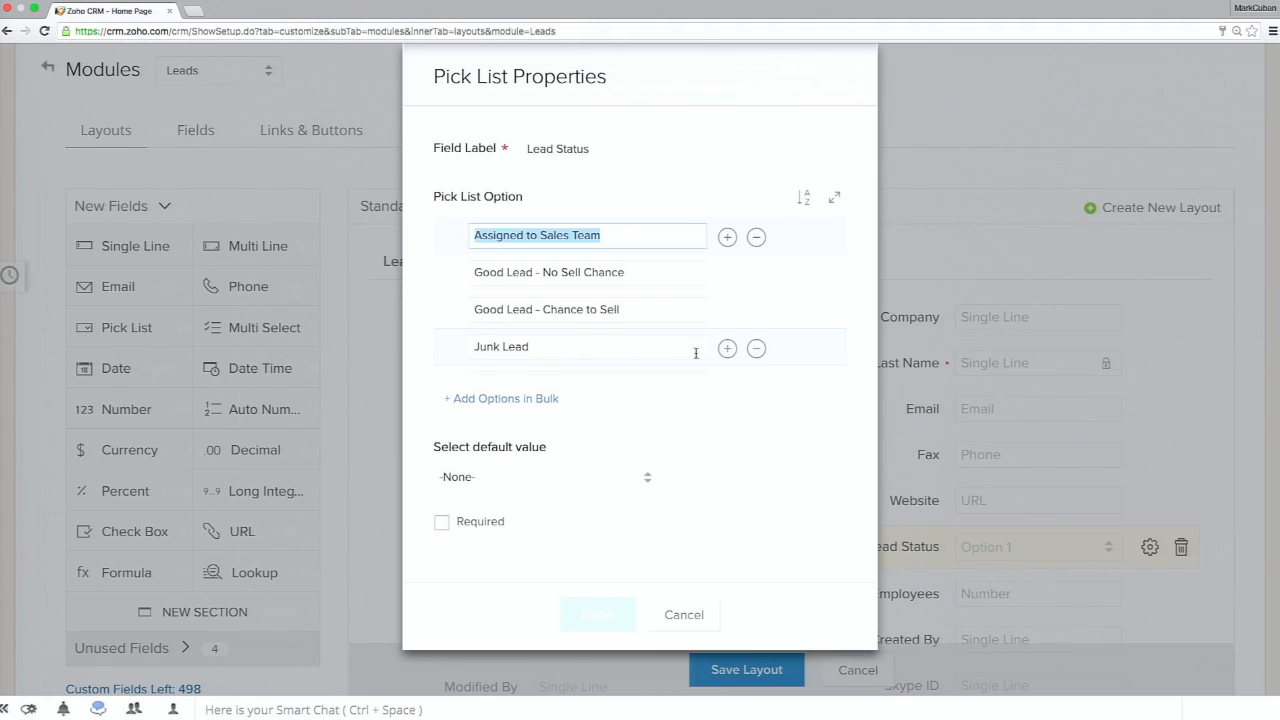
scroll(696, 353, "down", 1)
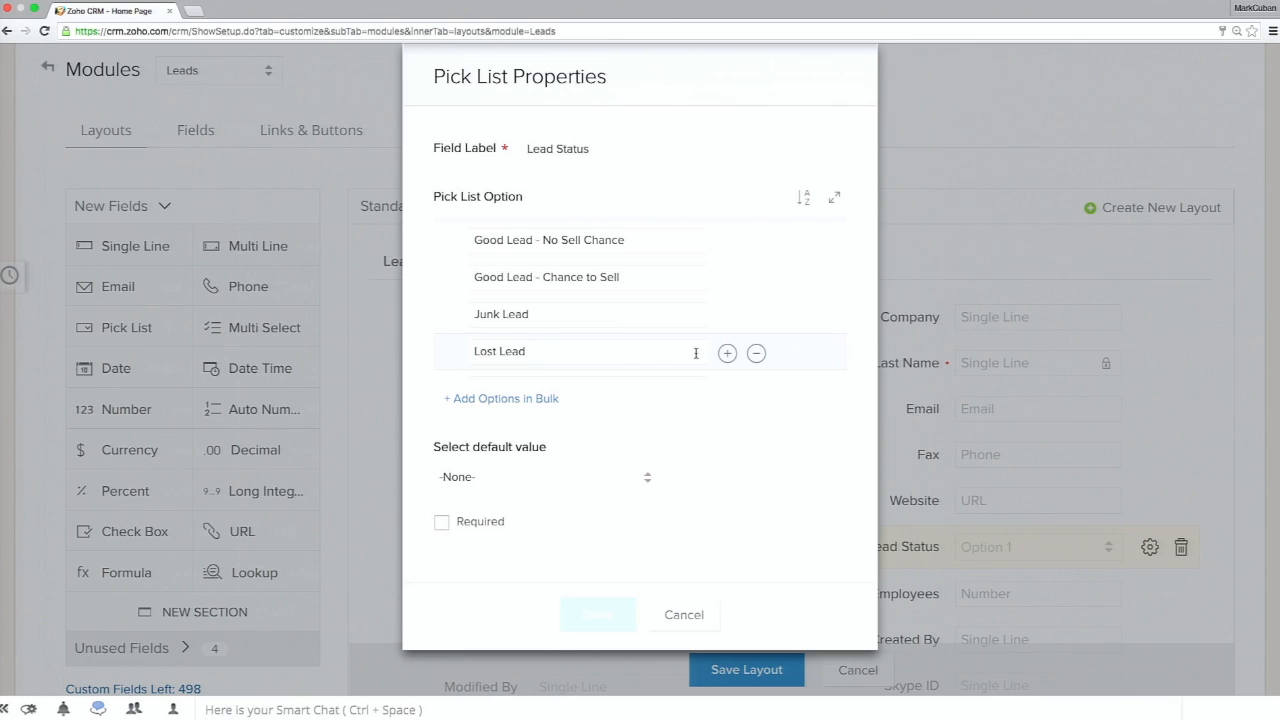
scroll(696, 353, "down", 2)
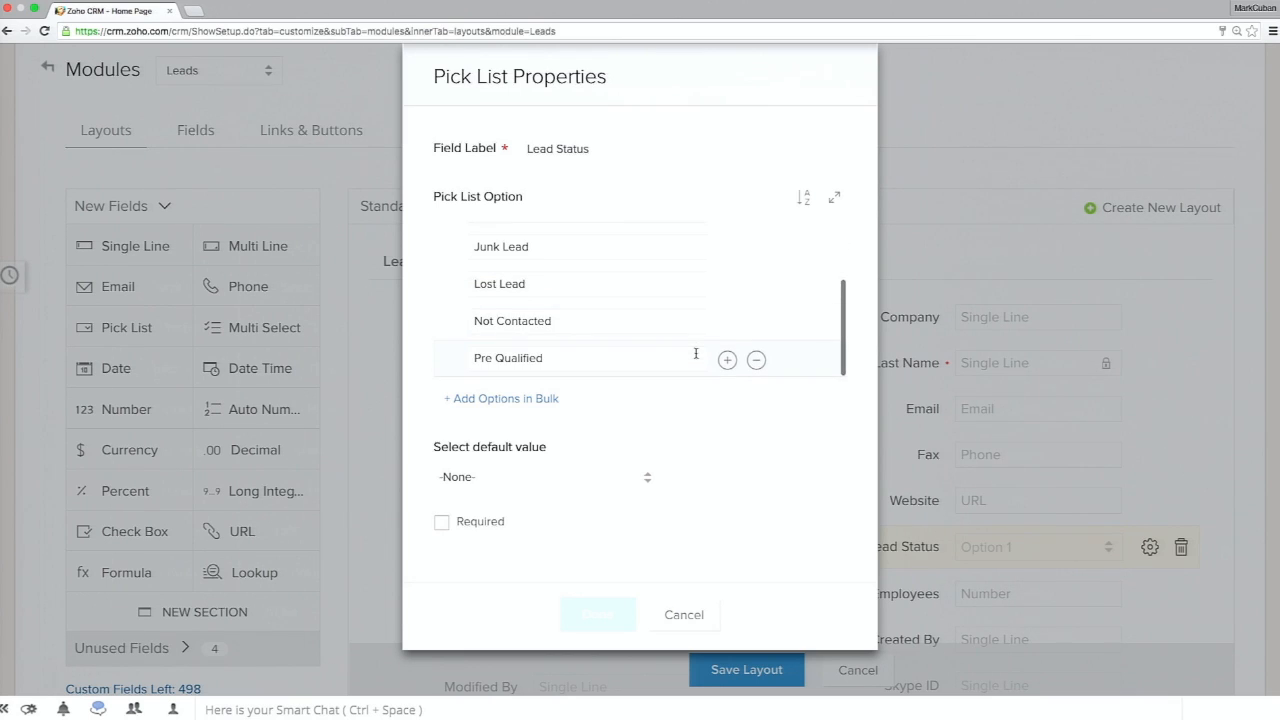
scroll(728, 348, "up", 3)
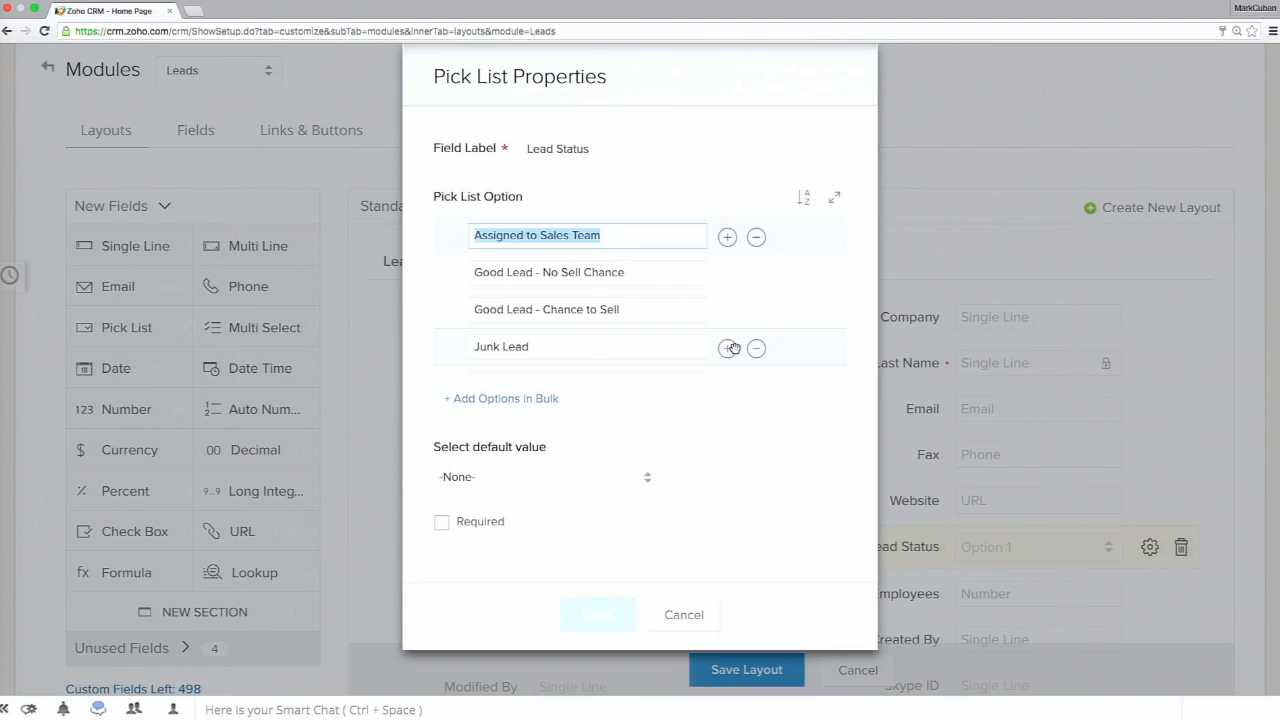
left_click(684, 615)
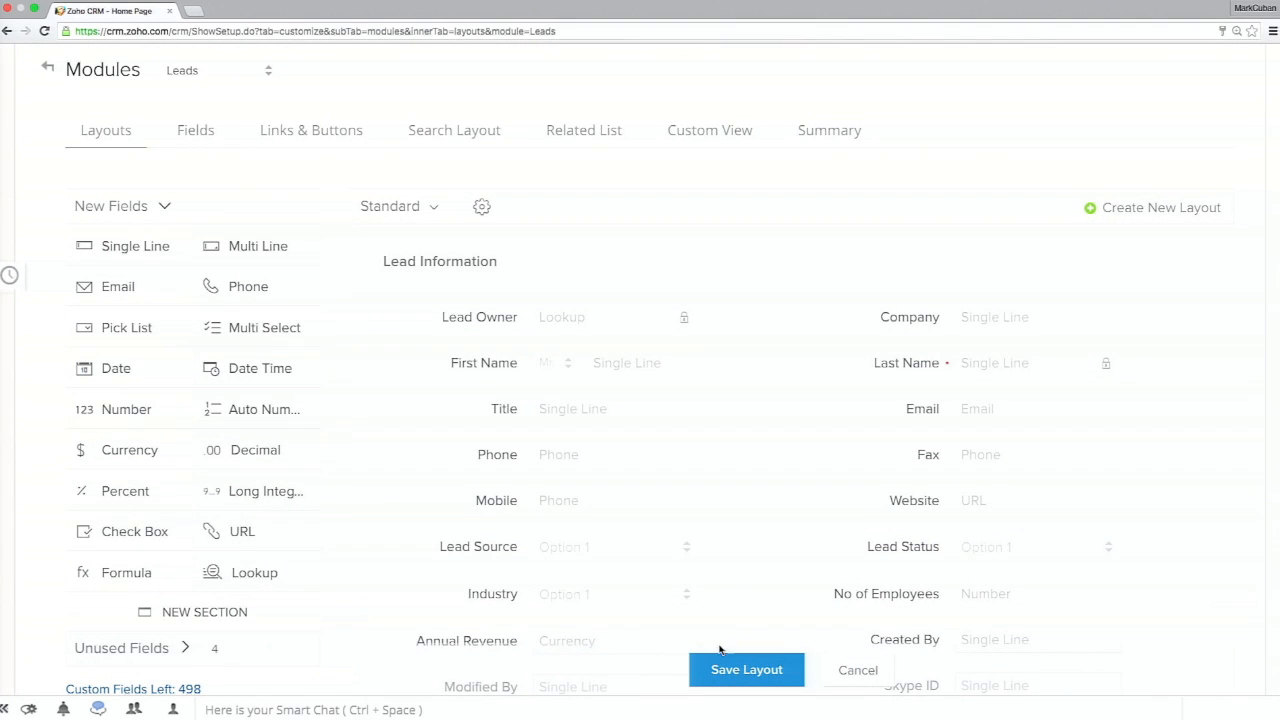
- Save the Leads layout and switch to the layout editor of the Deals module
left_click(742, 669)
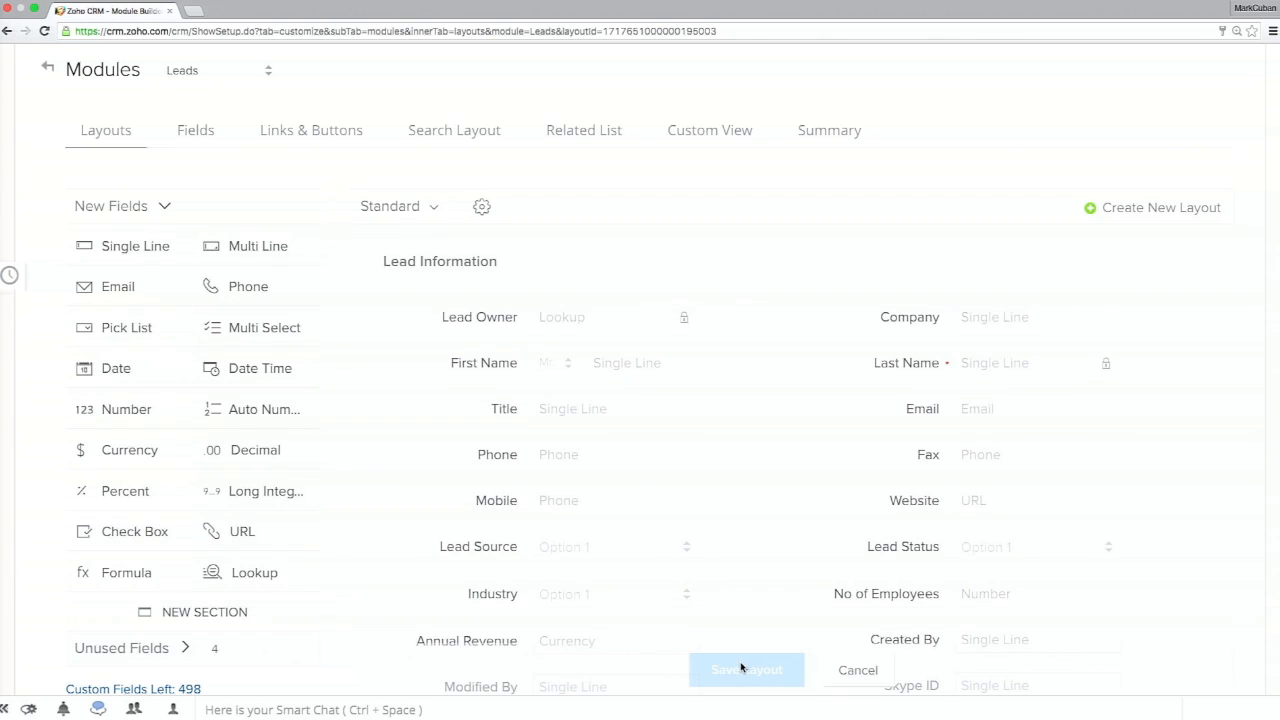
left_click(259, 74)
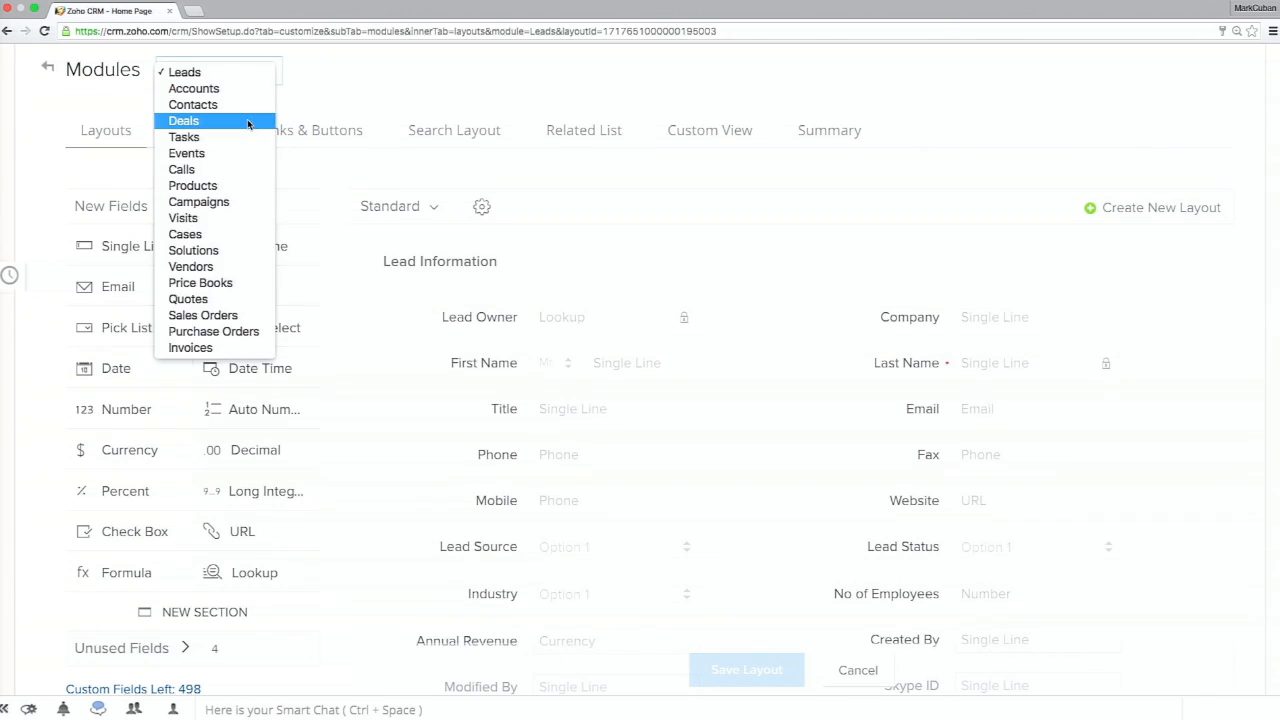
left_click(248, 121)
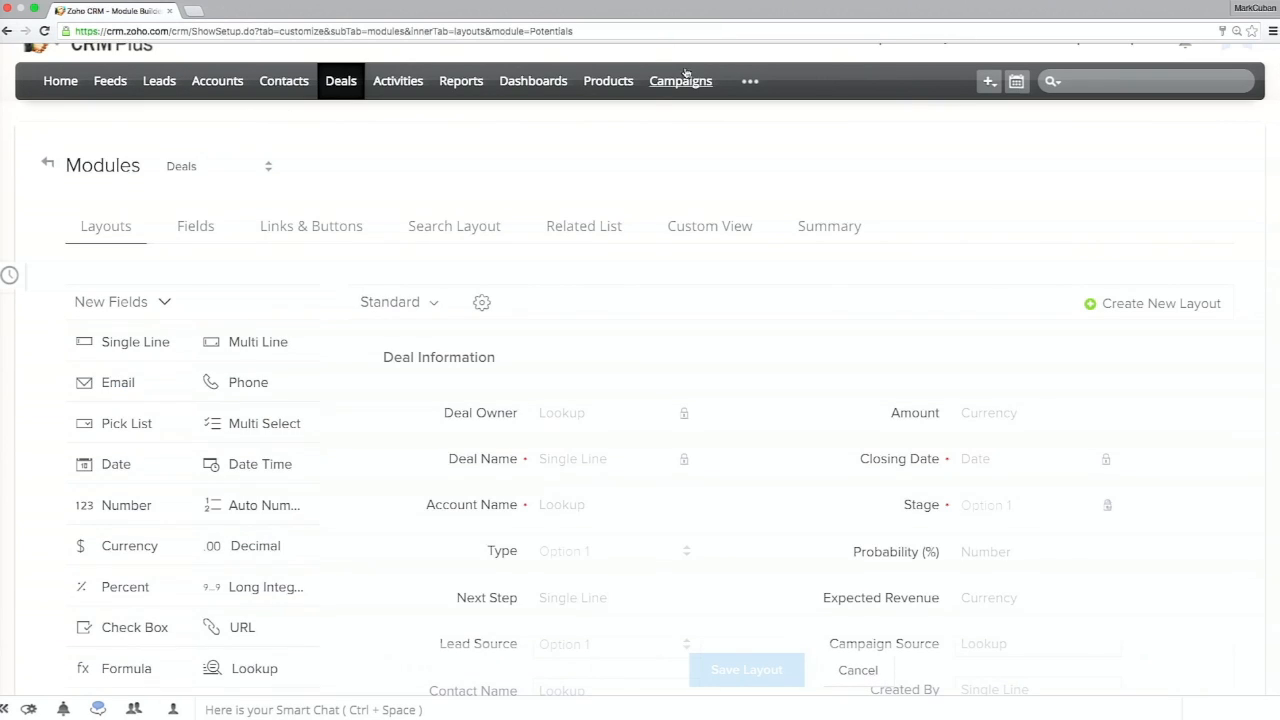
- Return to the list of modules, show the options of the Deals module and reopen its layout editor
left_click(56, 166)
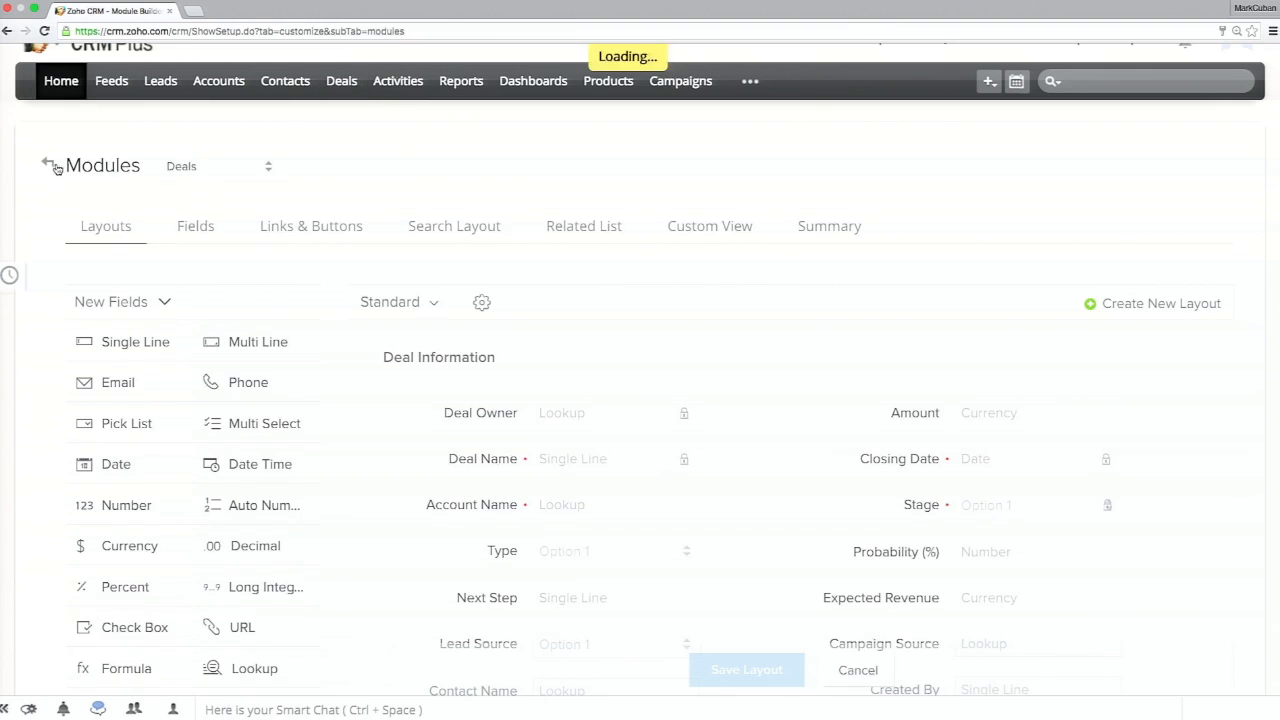
scroll(347, 242, "down", 1)
scroll(347, 242, "down", 1)
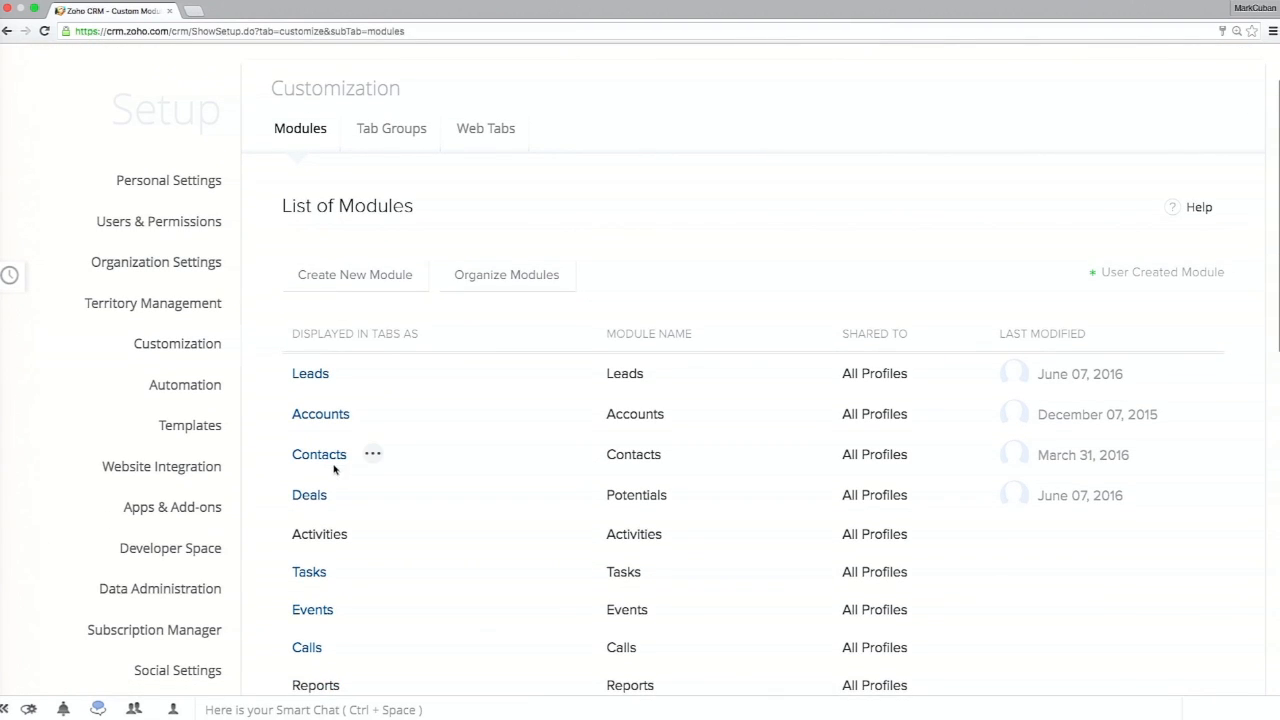
left_click(353, 494)
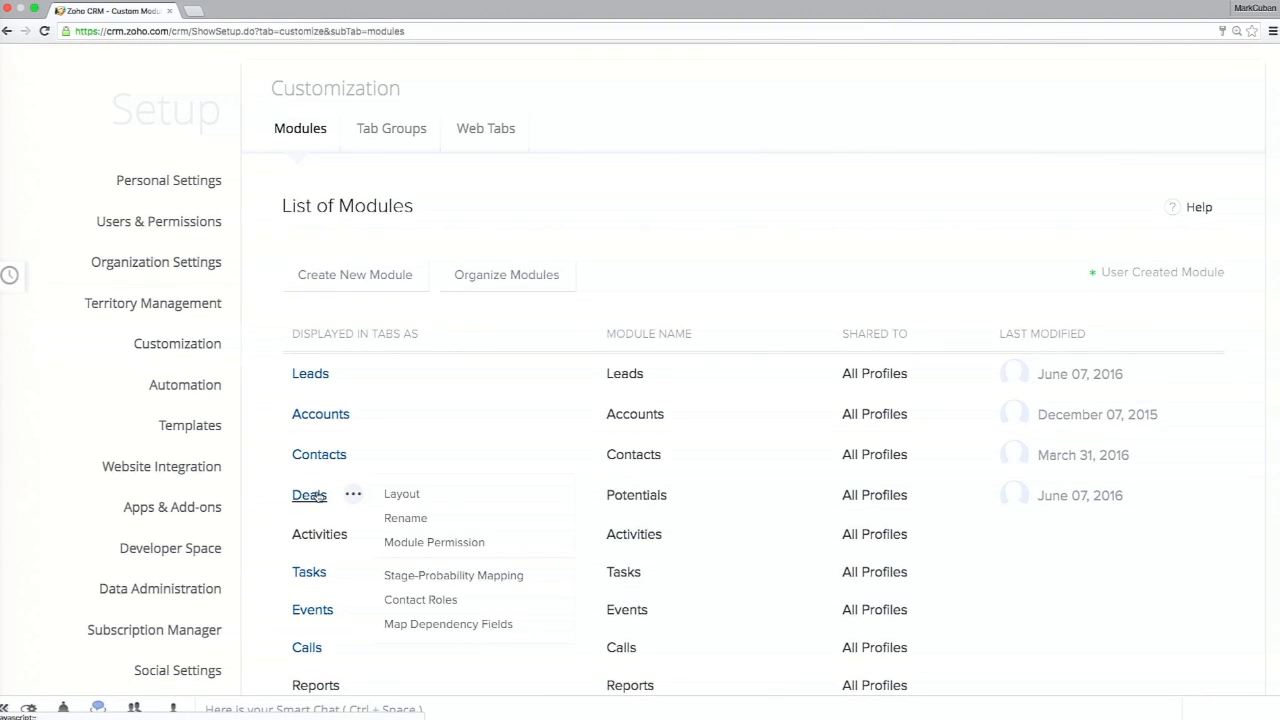
left_click(316, 495)
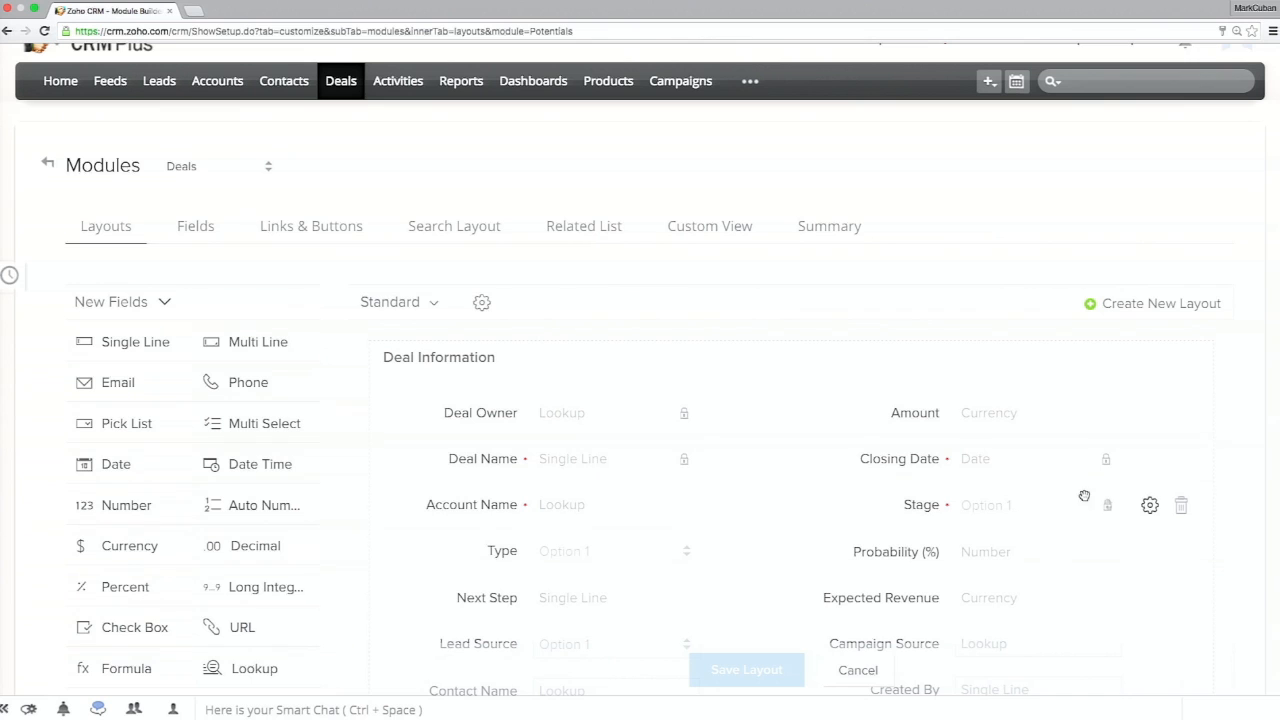
- Open the stage-probability mapping of the Stage field and review the deal stages, probabilities, forecast types and forecast categories
left_click(1151, 506)
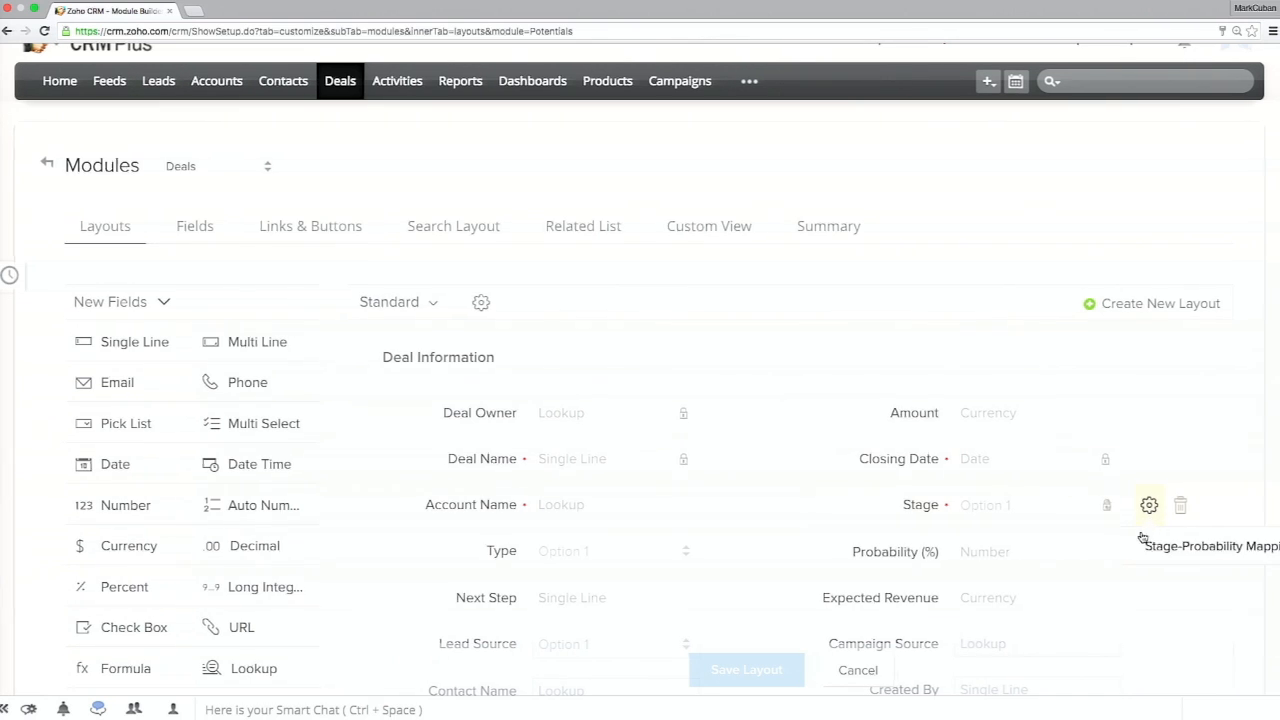
scroll(1142, 538, "right", 1)
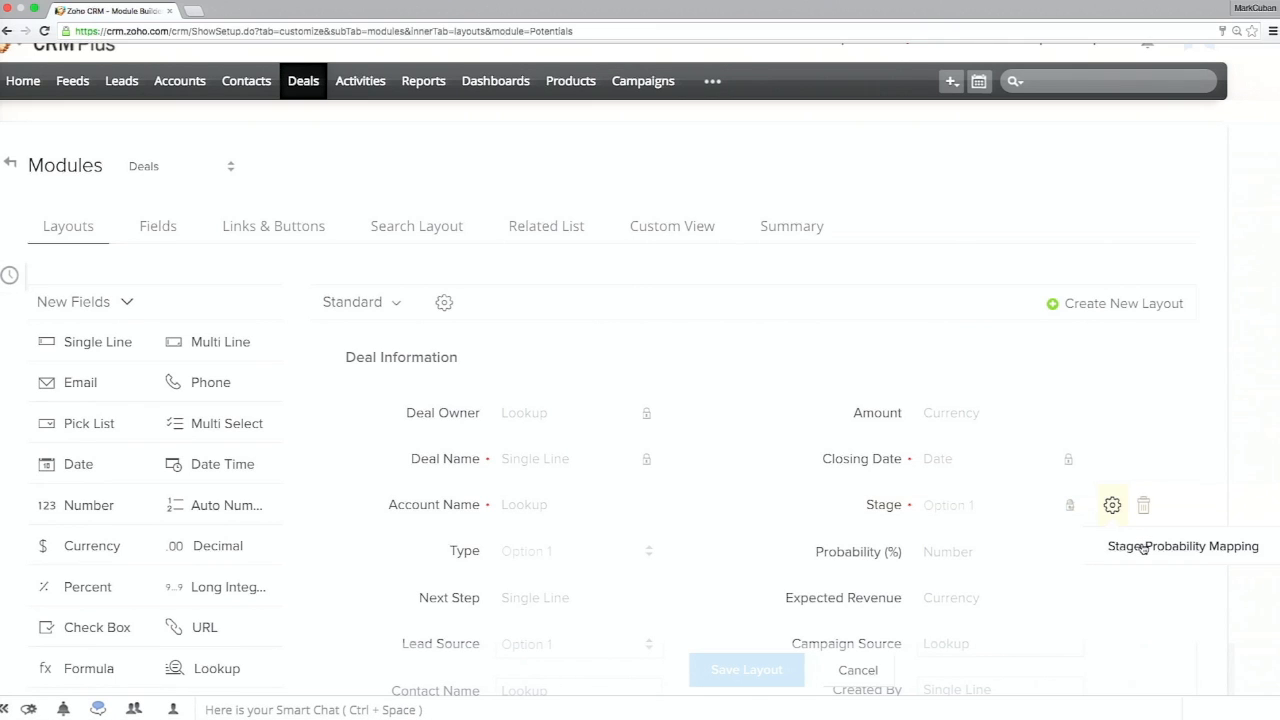
left_click(1143, 548)
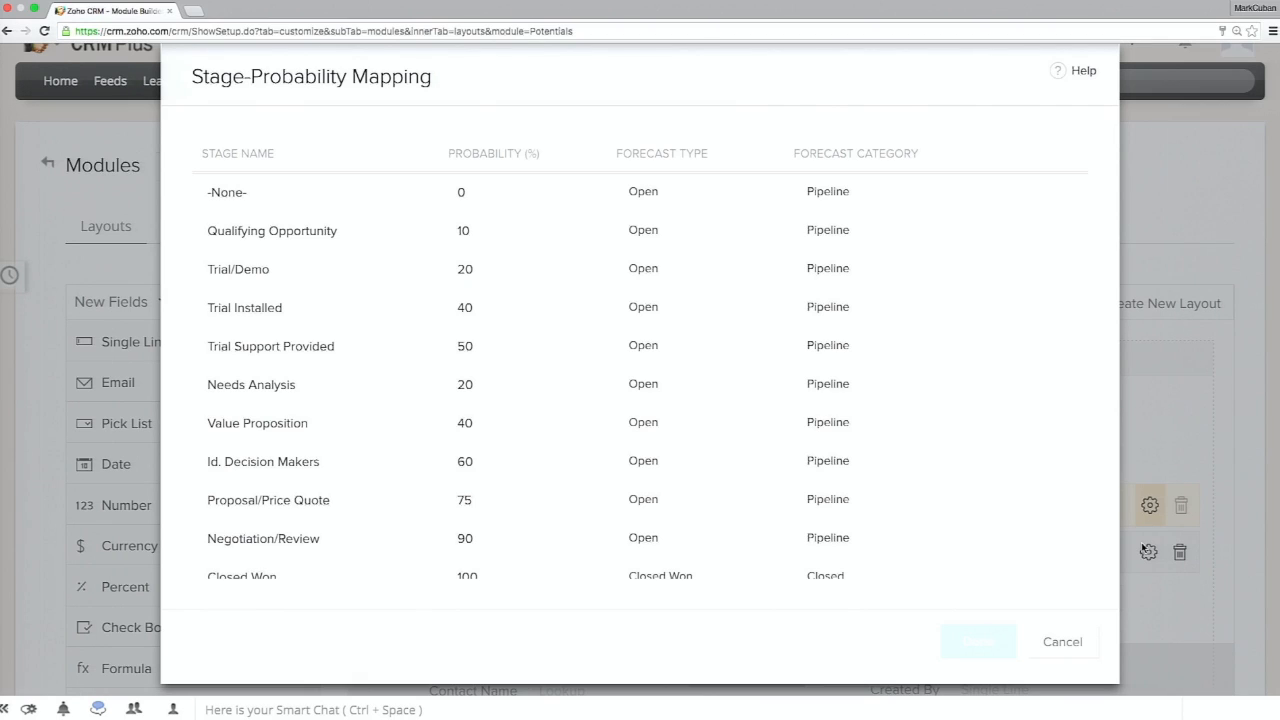
mouse_move(260, 251)
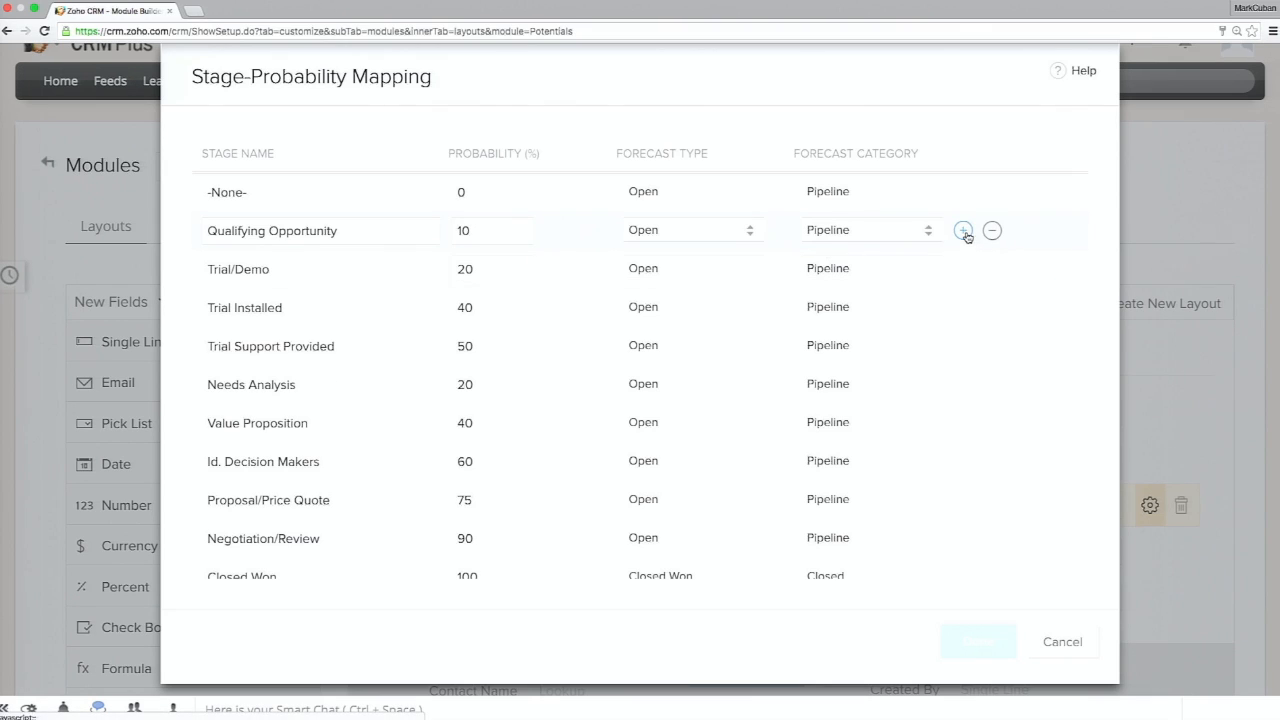
- Try inserting blank stage rows below Qualifying Opportunity in the stage-probability mapping and remove one of them
left_click(964, 231)
left_click(963, 270)
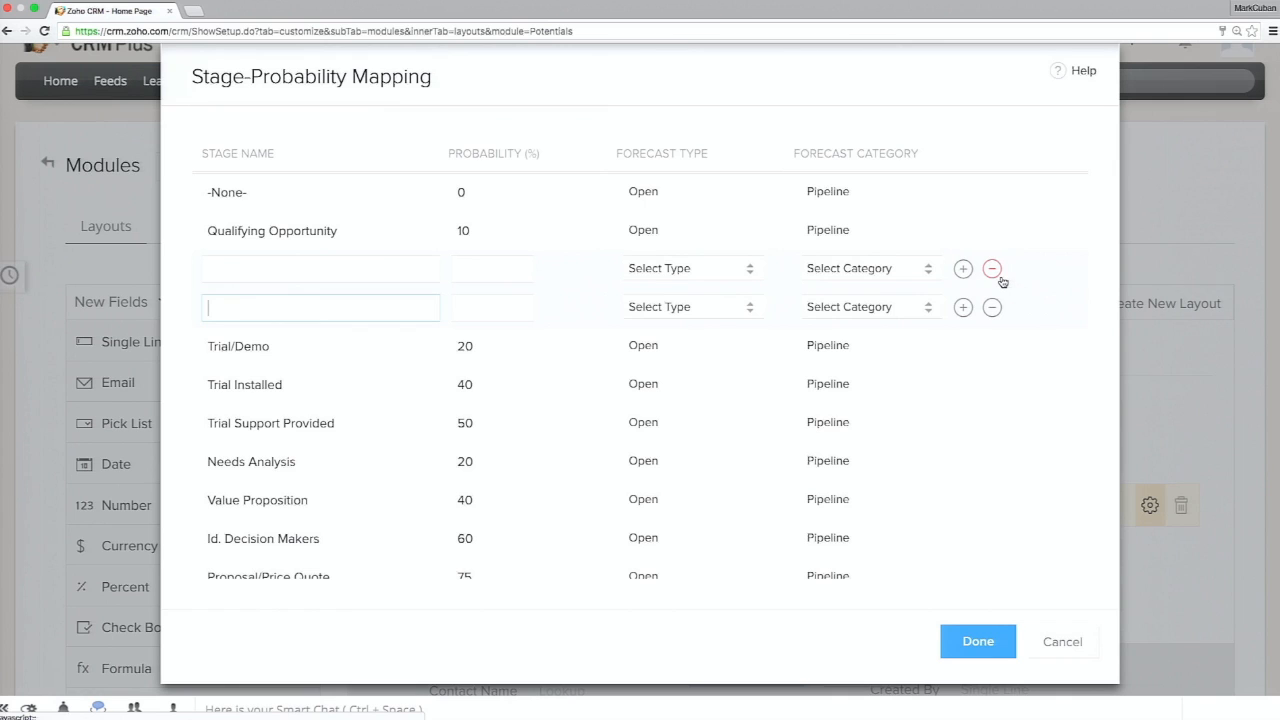
left_click(990, 273)
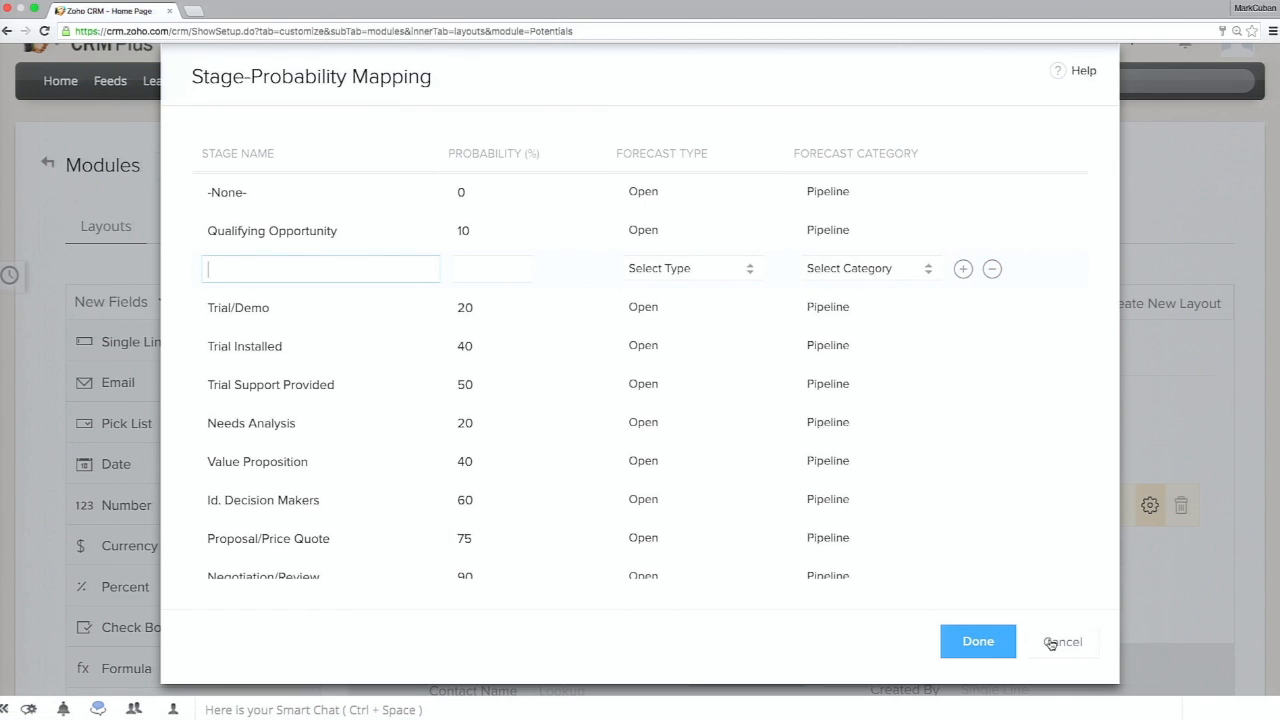
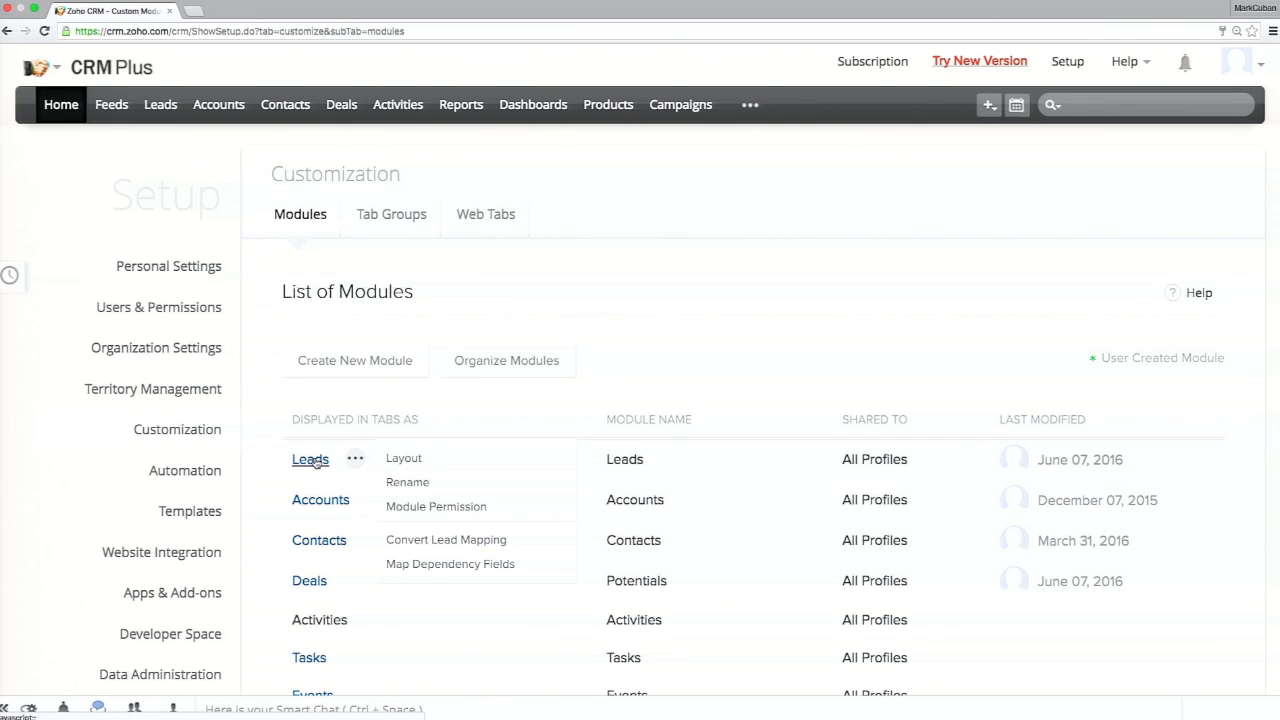
- Open the layout editor of the Leads module and mark the Email field as required
left_click(316, 460)
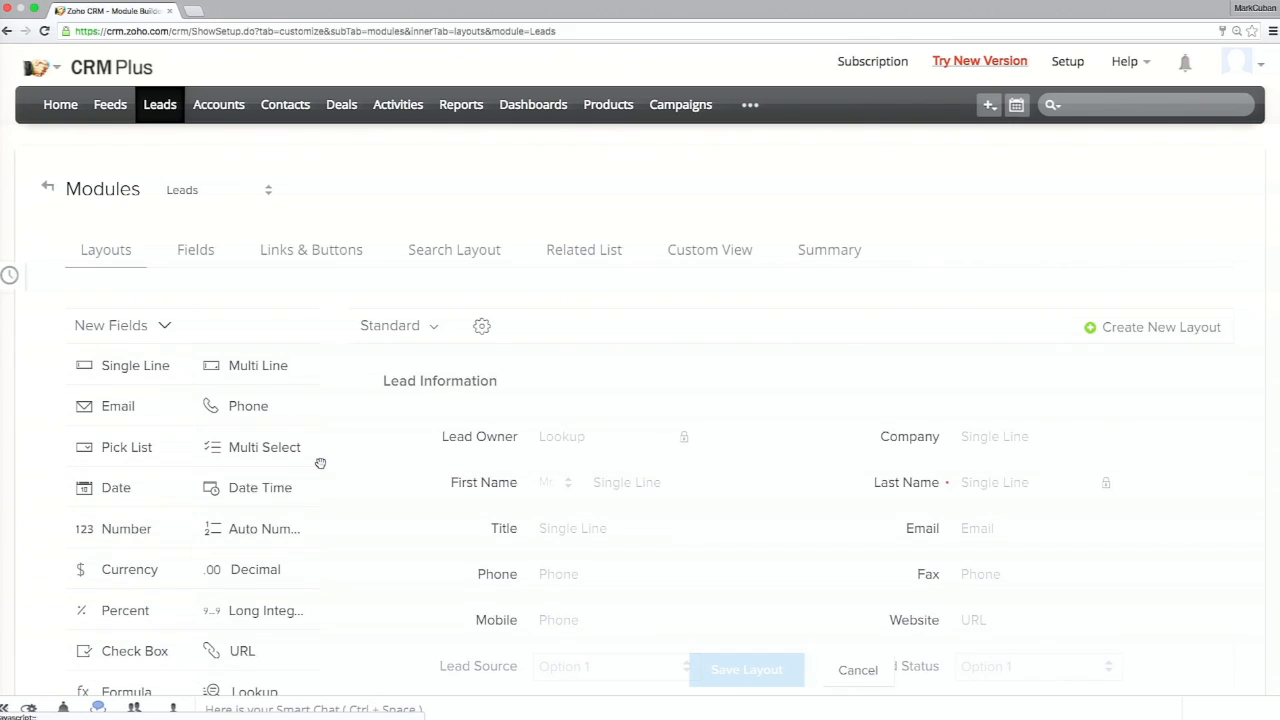
mouse_move(929, 534)
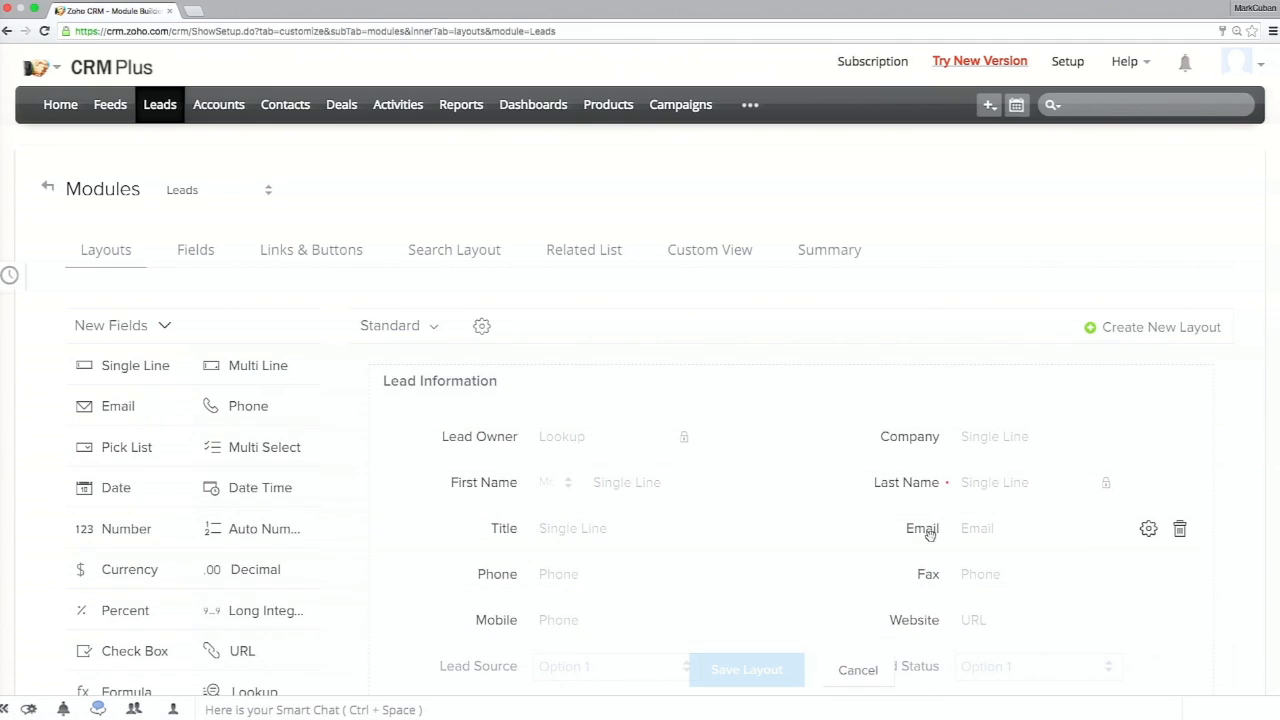
left_click(1149, 530)
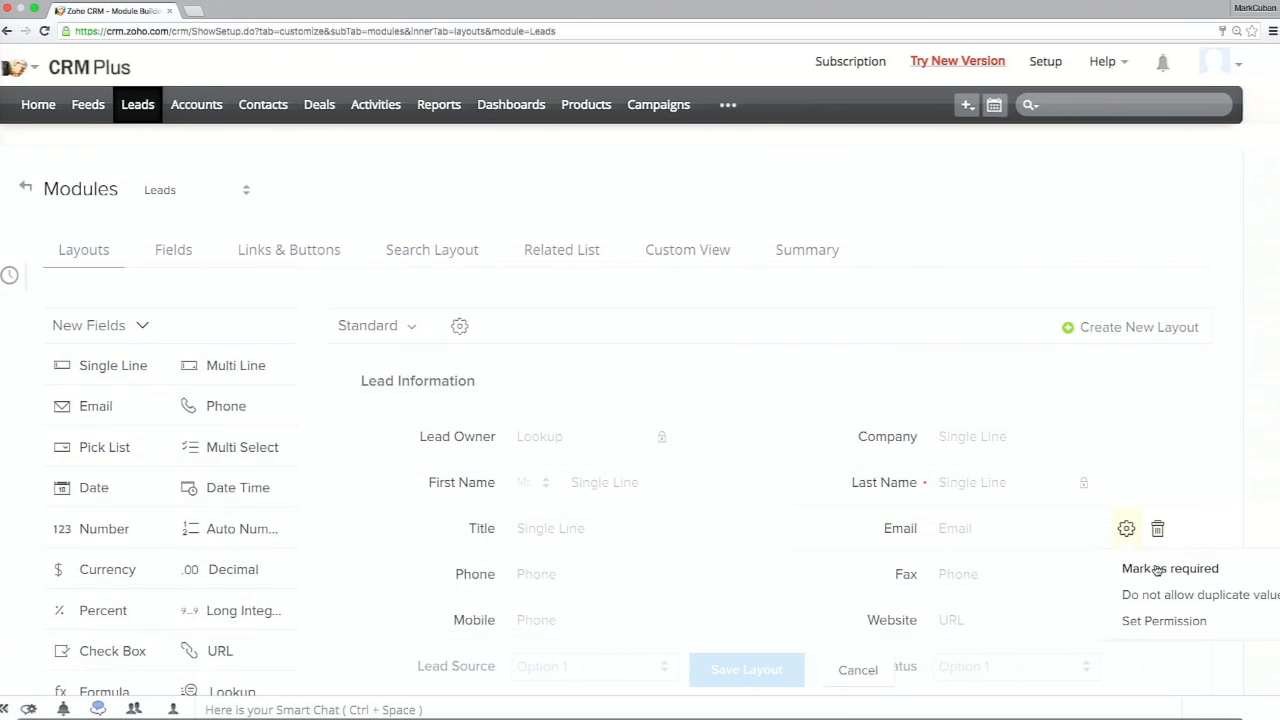
left_click(1156, 569)
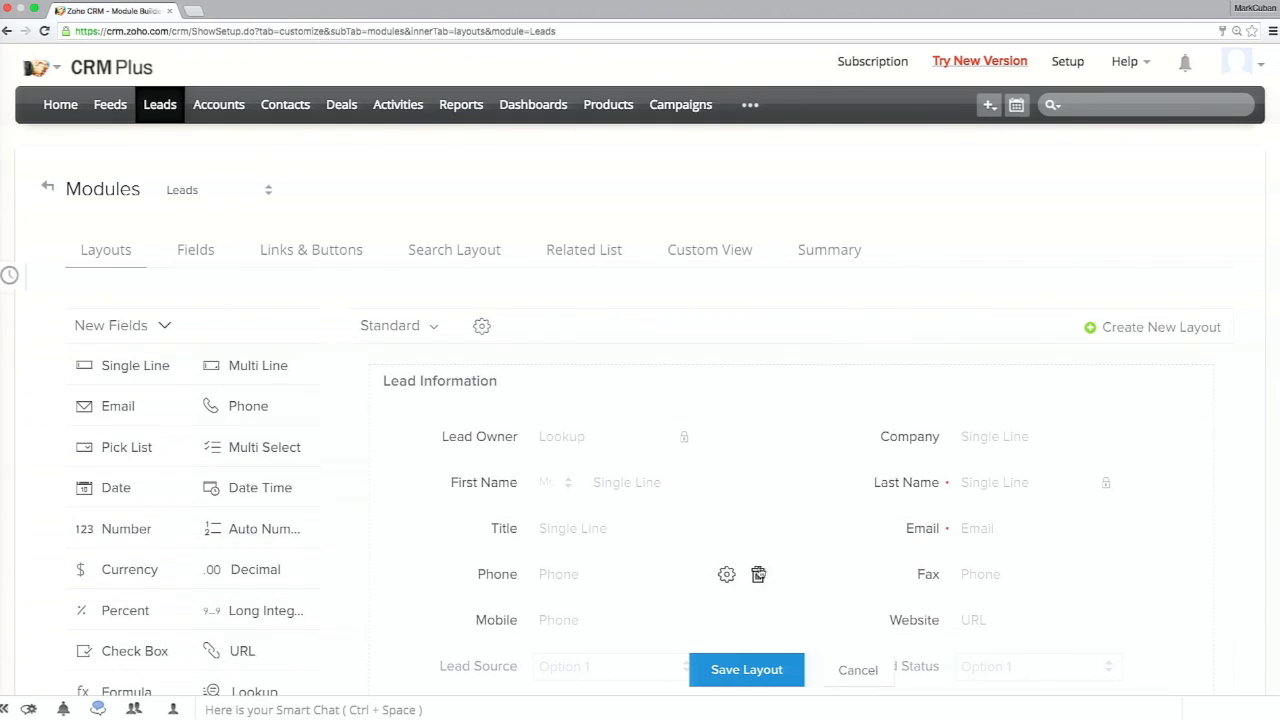
- Show the options available for the Phone field and close them without choosing any
left_click(727, 574)
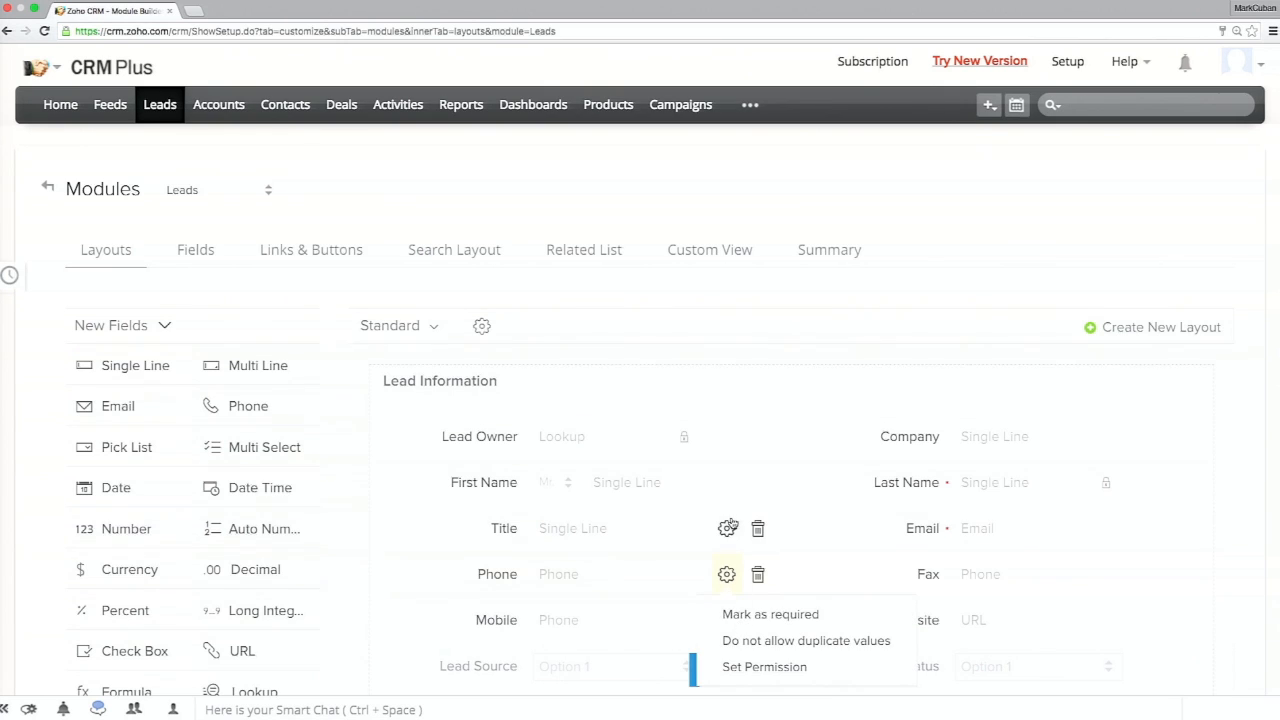
left_click(734, 403)
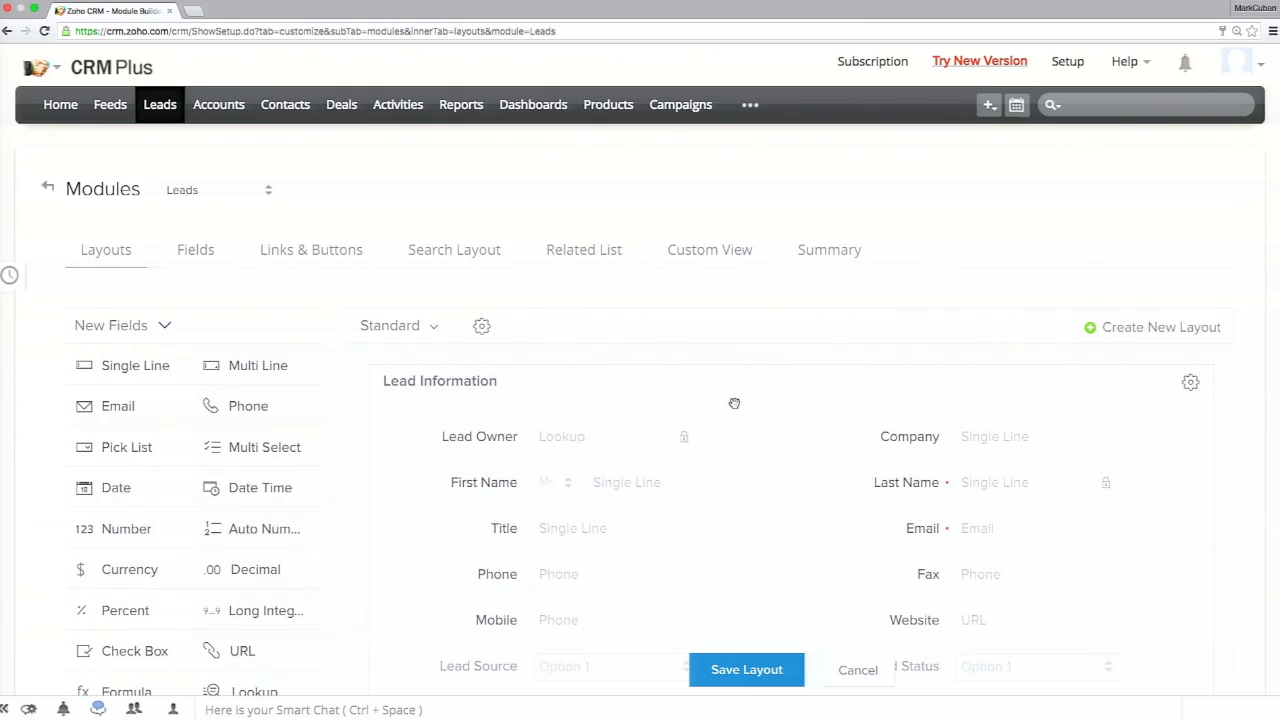
- Add a pick list field below Phone in the Lead Information section and label it Product Type
scroll(734, 403, "down", 5)
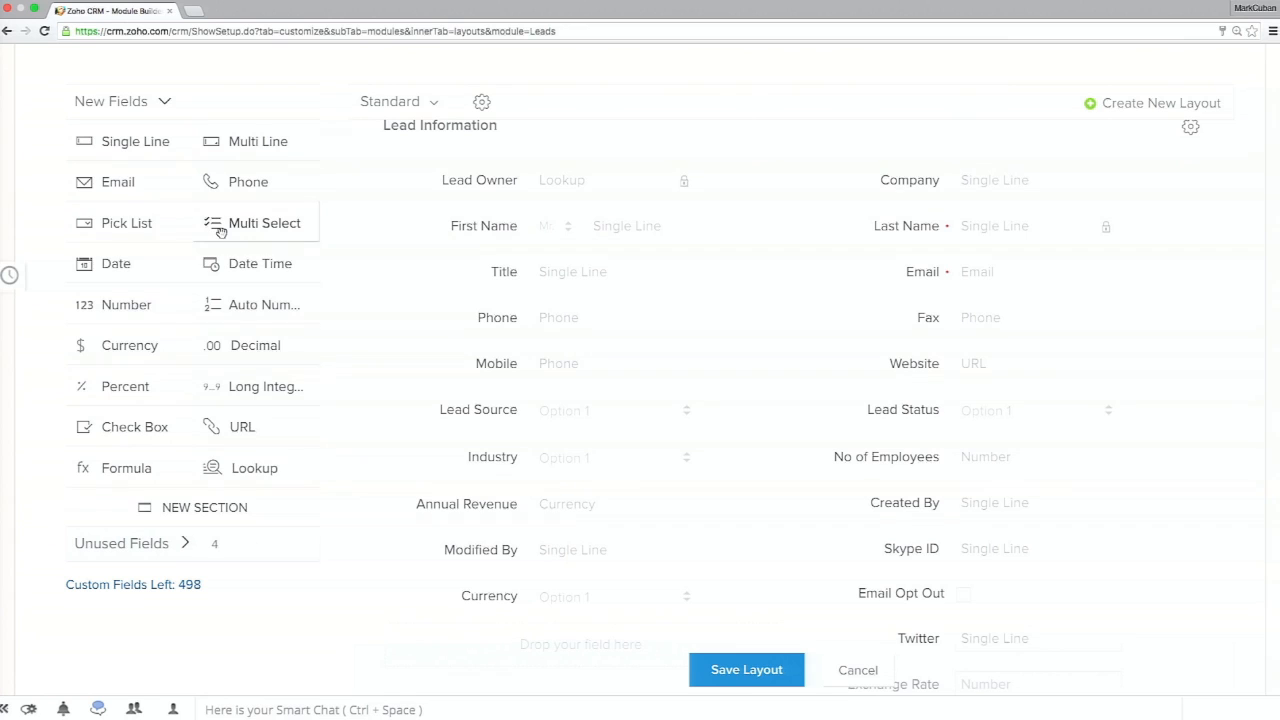
left_click_drag(220, 230, 235, 258)
left_click_drag(160, 229, 475, 342)
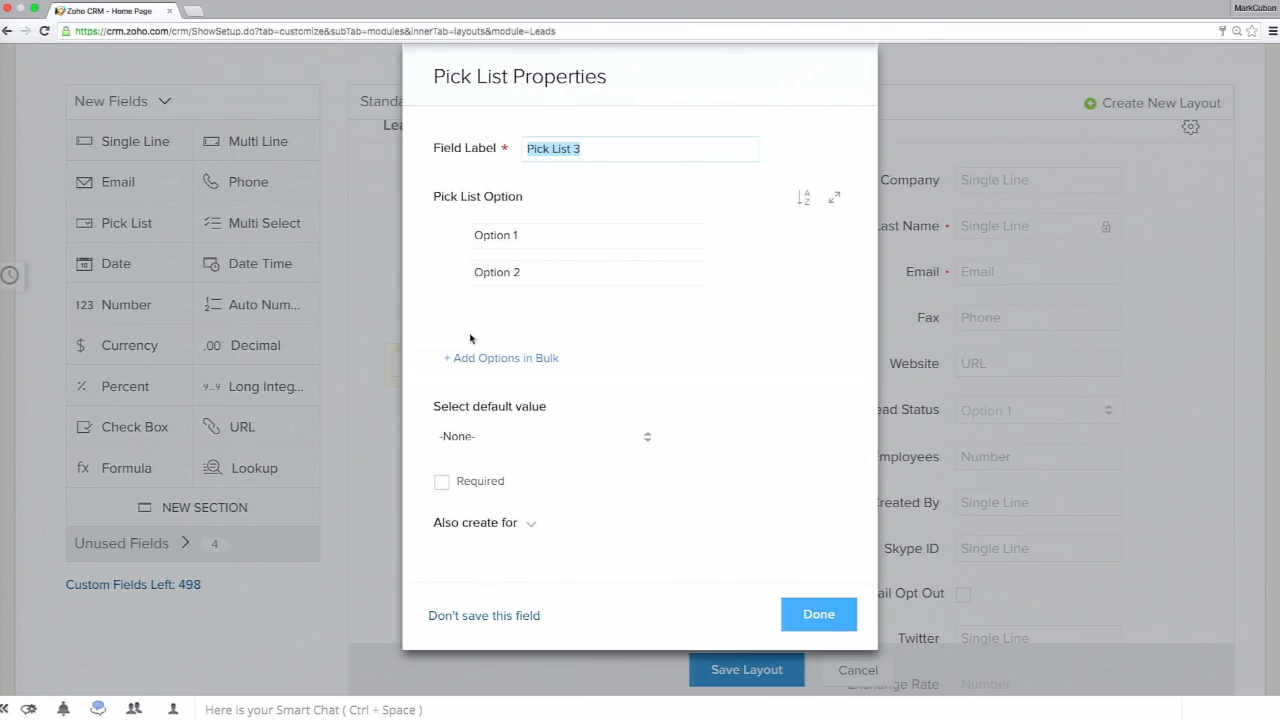
type("Product Type")
key("Tab")
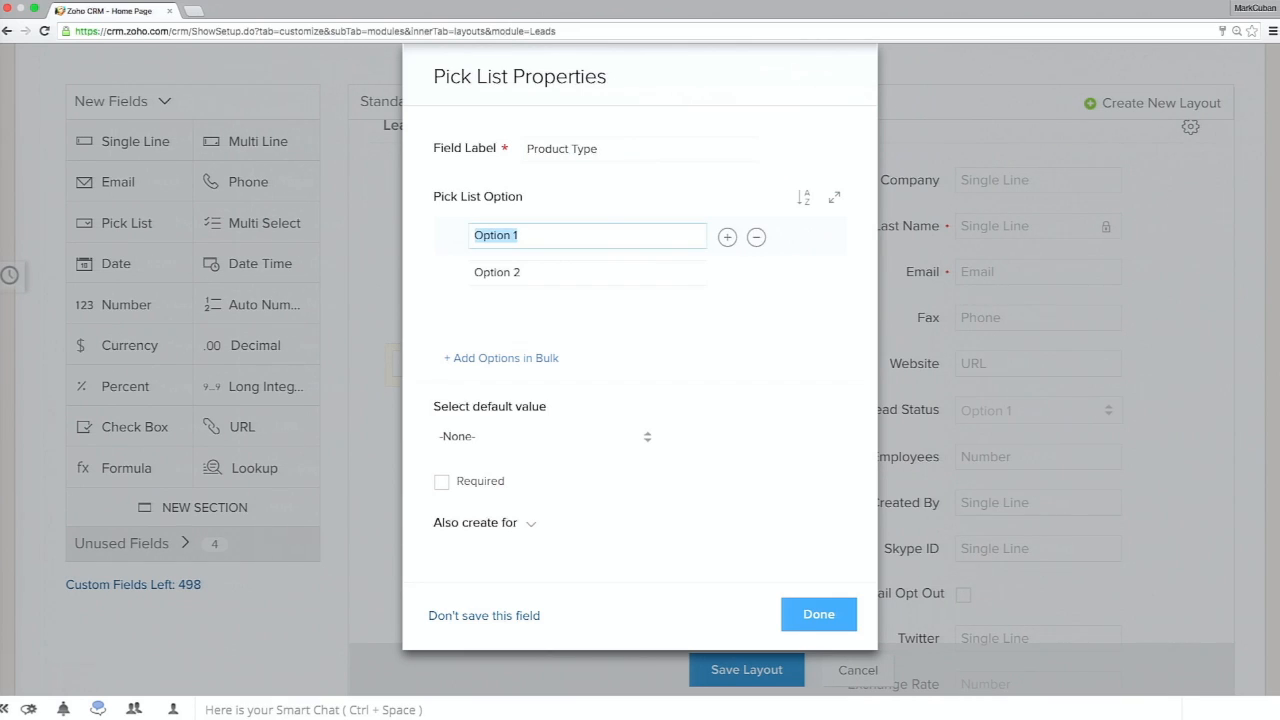
- Give the Product Type pick list the options Jerseys, Athletic Shorts, Knee Pads and Headbands, and accept the field
type("Jerseys")
left_click(550, 269)
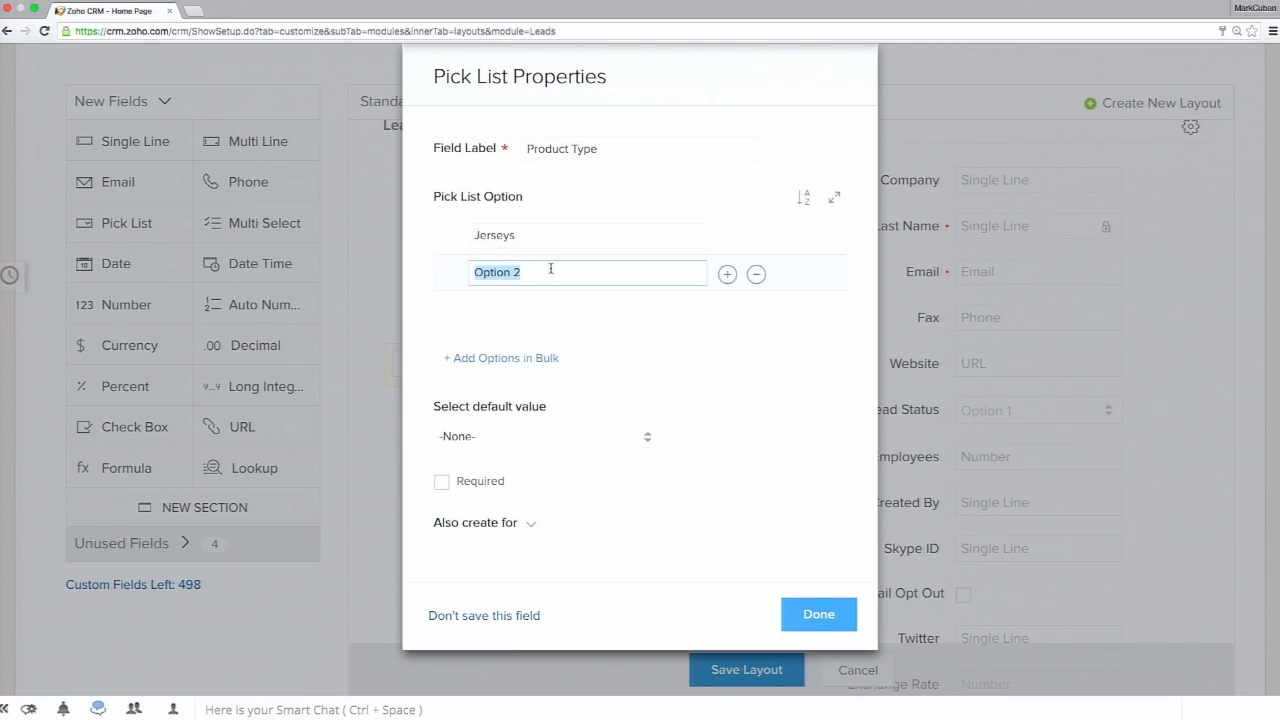
type("Athletic Shorts")
left_click(728, 275)
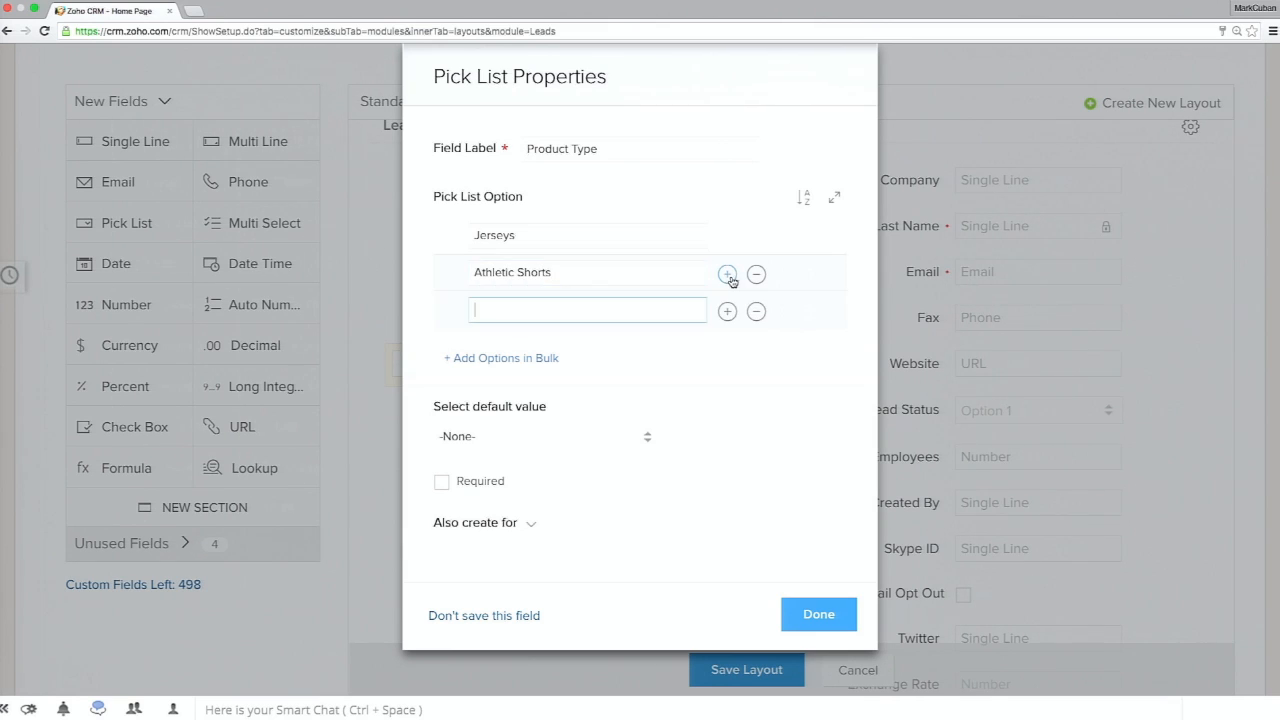
type("Knee Pads")
left_click(727, 311)
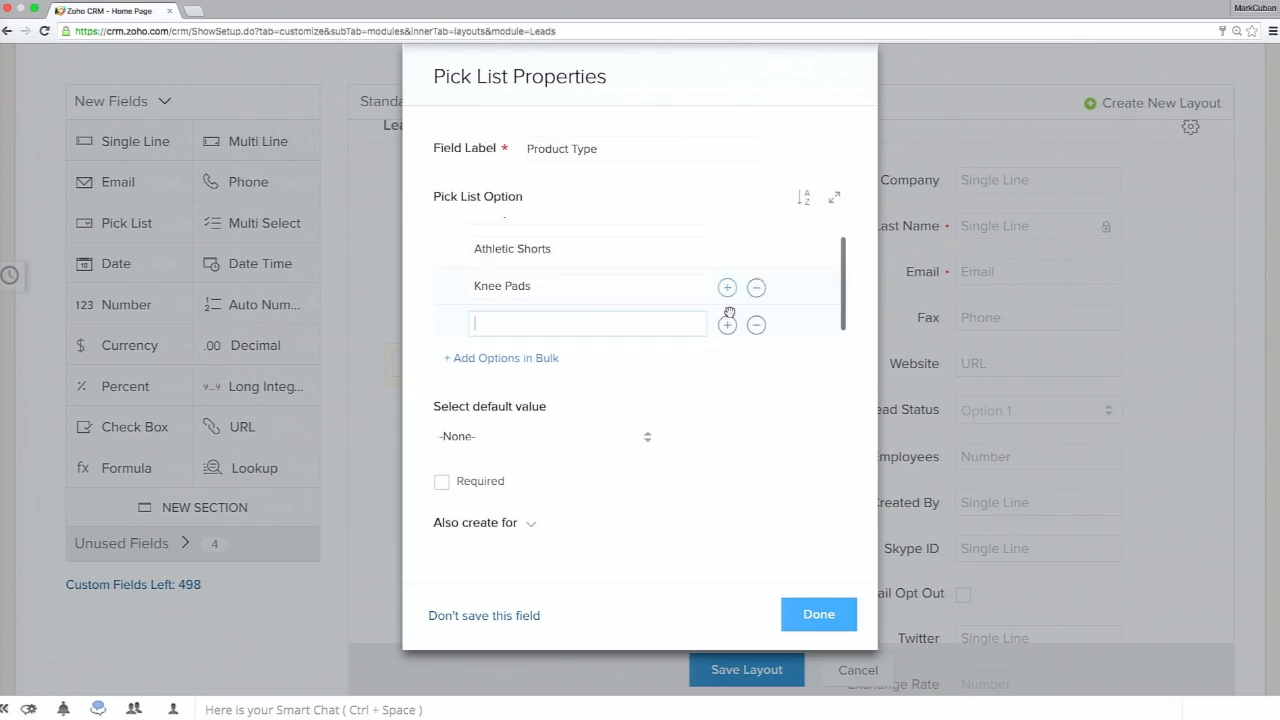
type("Head")
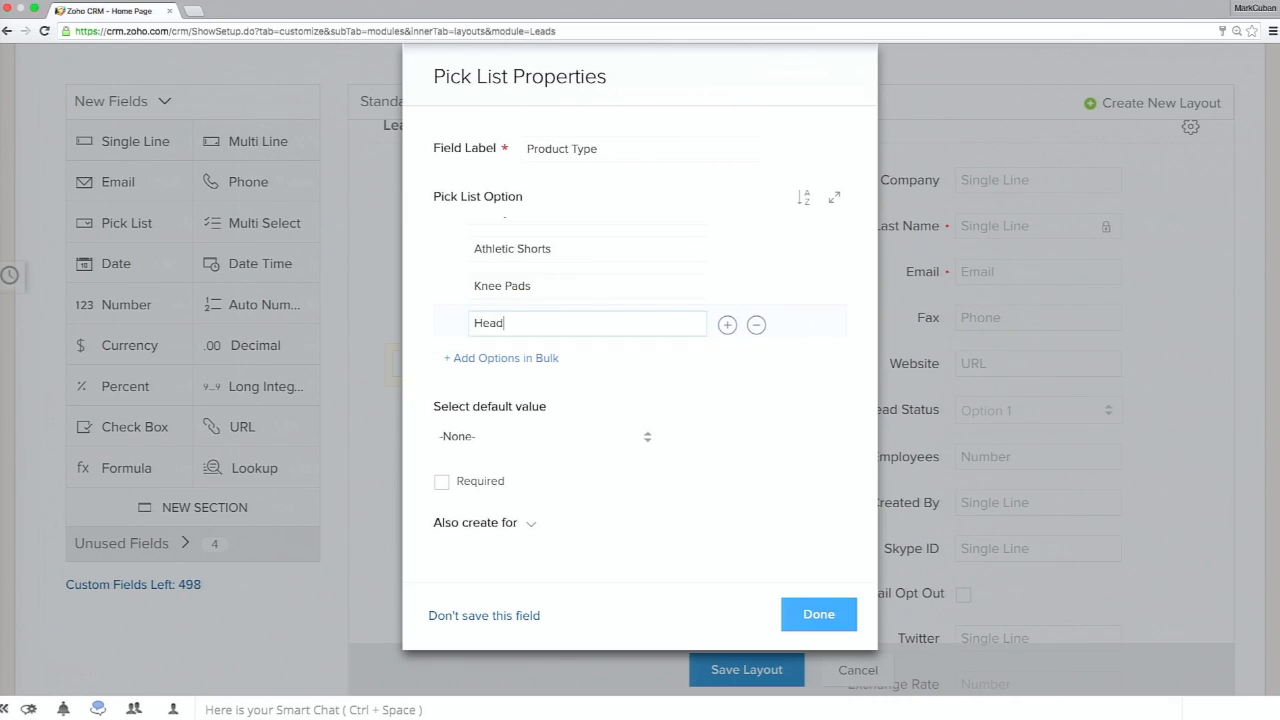
type("bands")
scroll(675, 270, "up", 1)
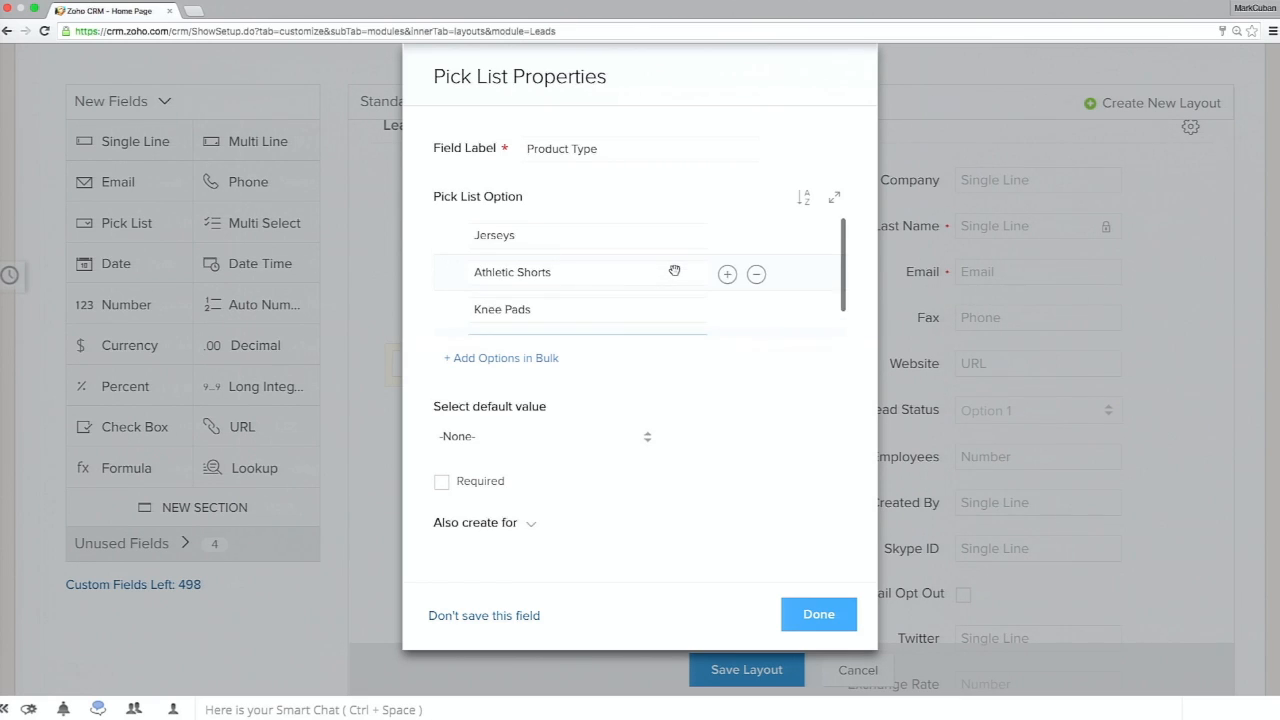
left_click(798, 612)
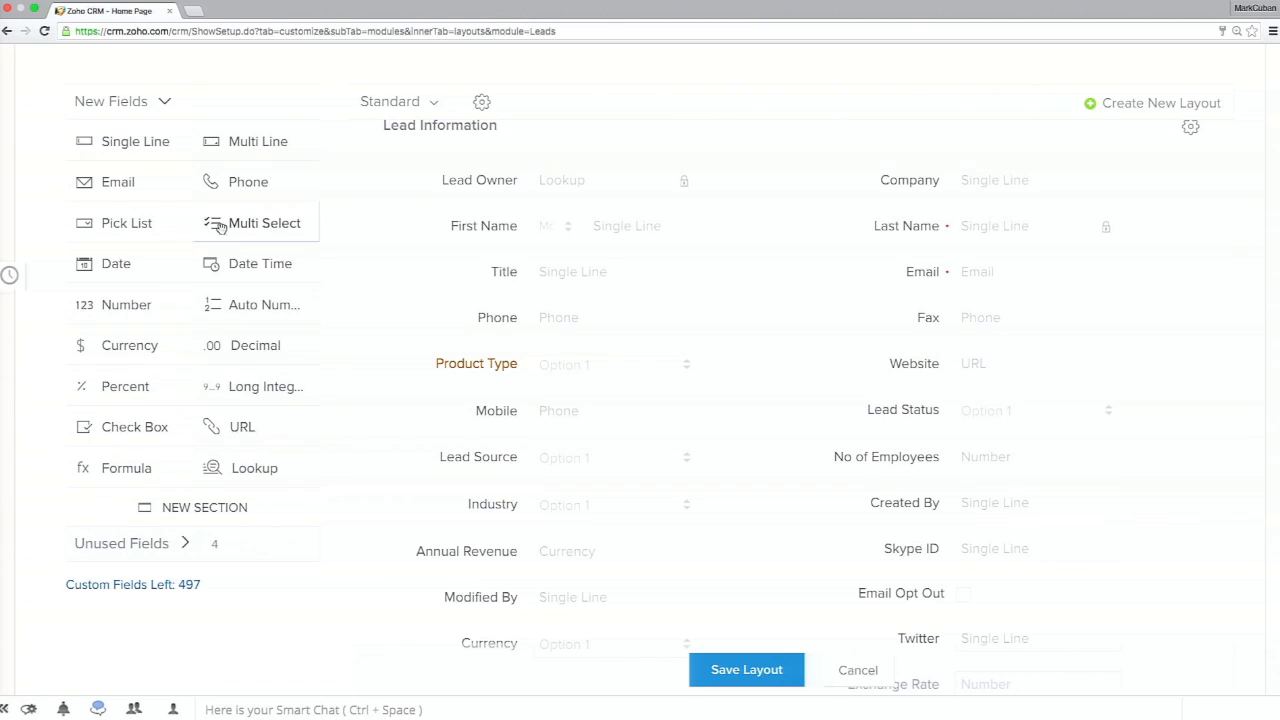
- Add a multi-select field named Sizes below Product Type with the options Small, Medium and Large
left_click_drag(220, 227, 460, 434)
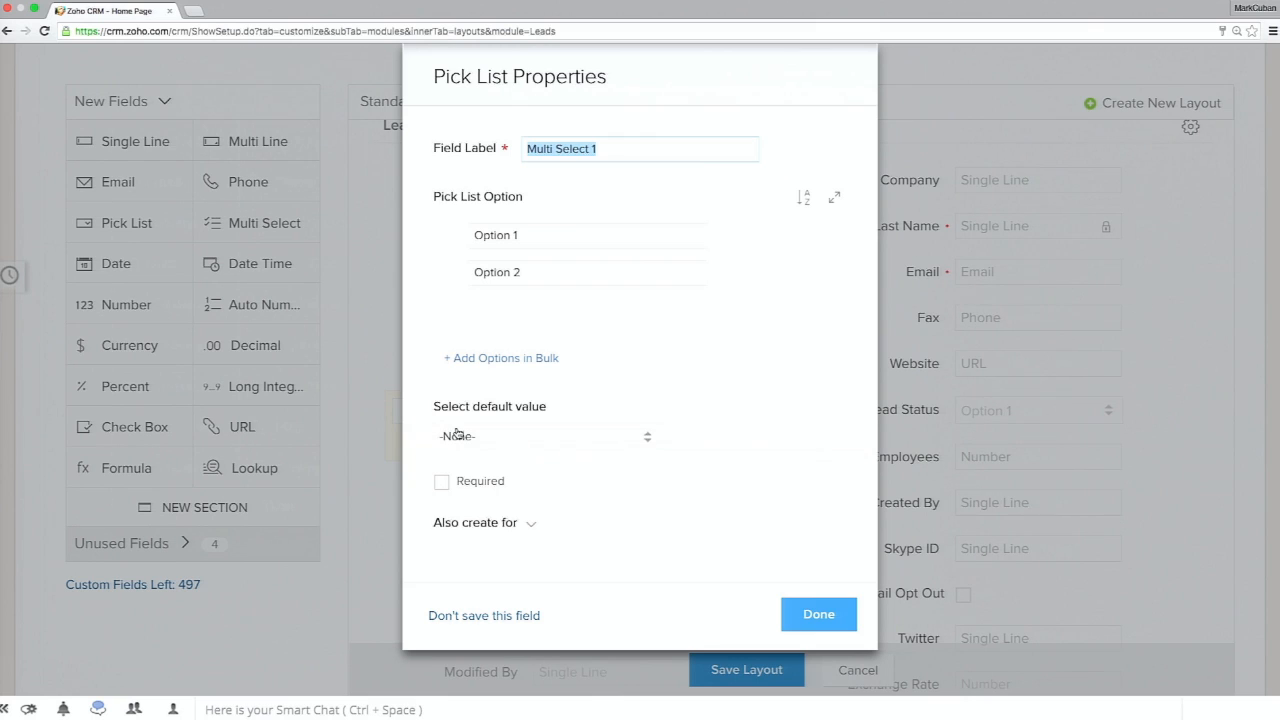
type("Sizes")
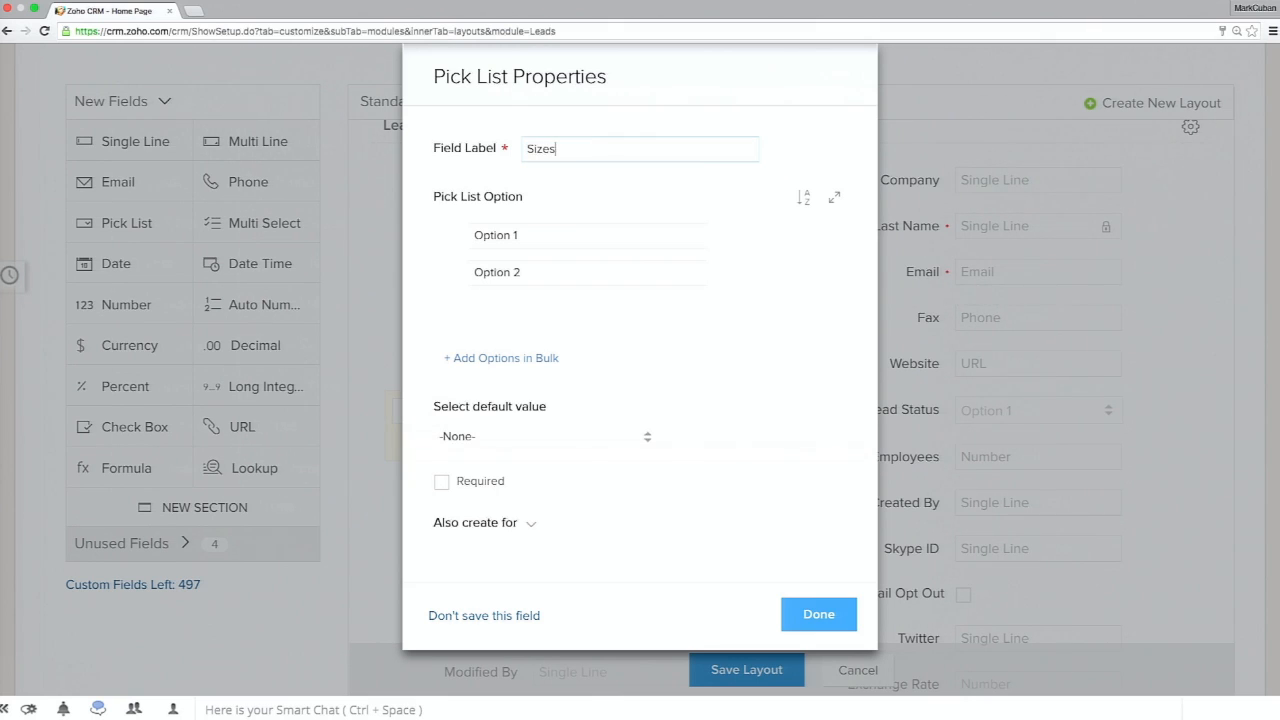
key("Tab")
type("Smal")
key("Tab")
type("Medium")
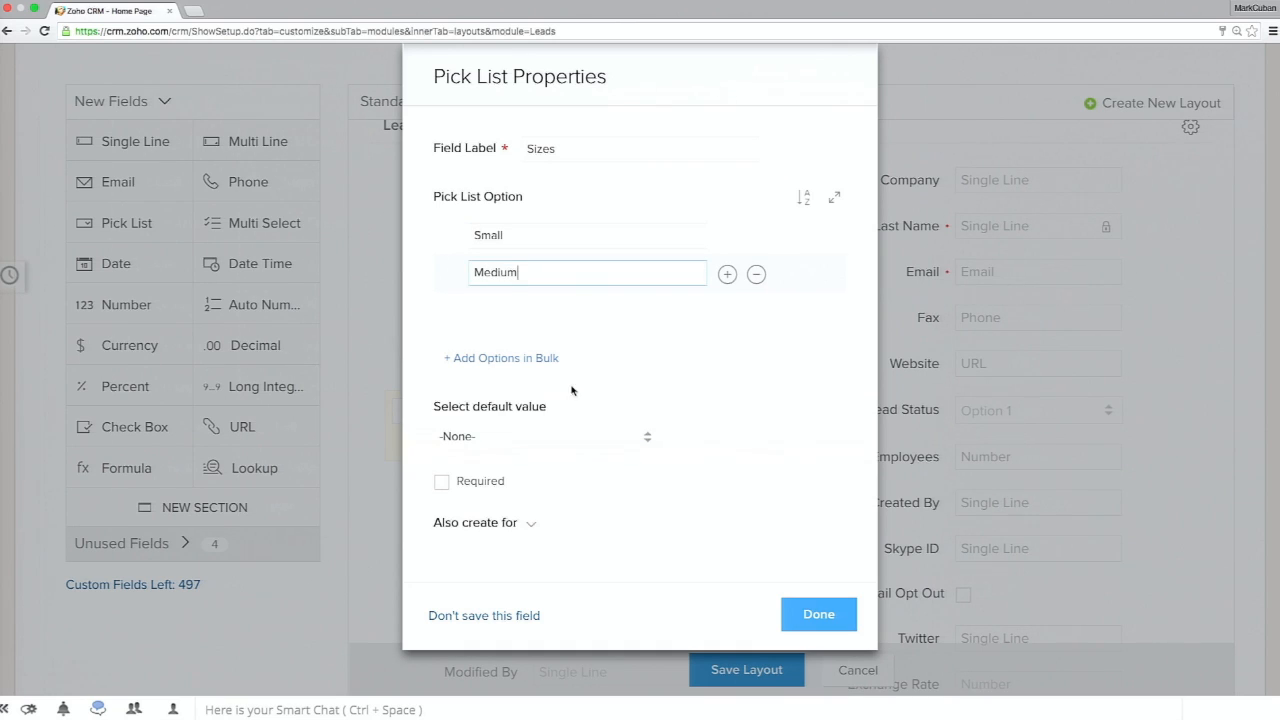
left_click(727, 274)
type("Large")
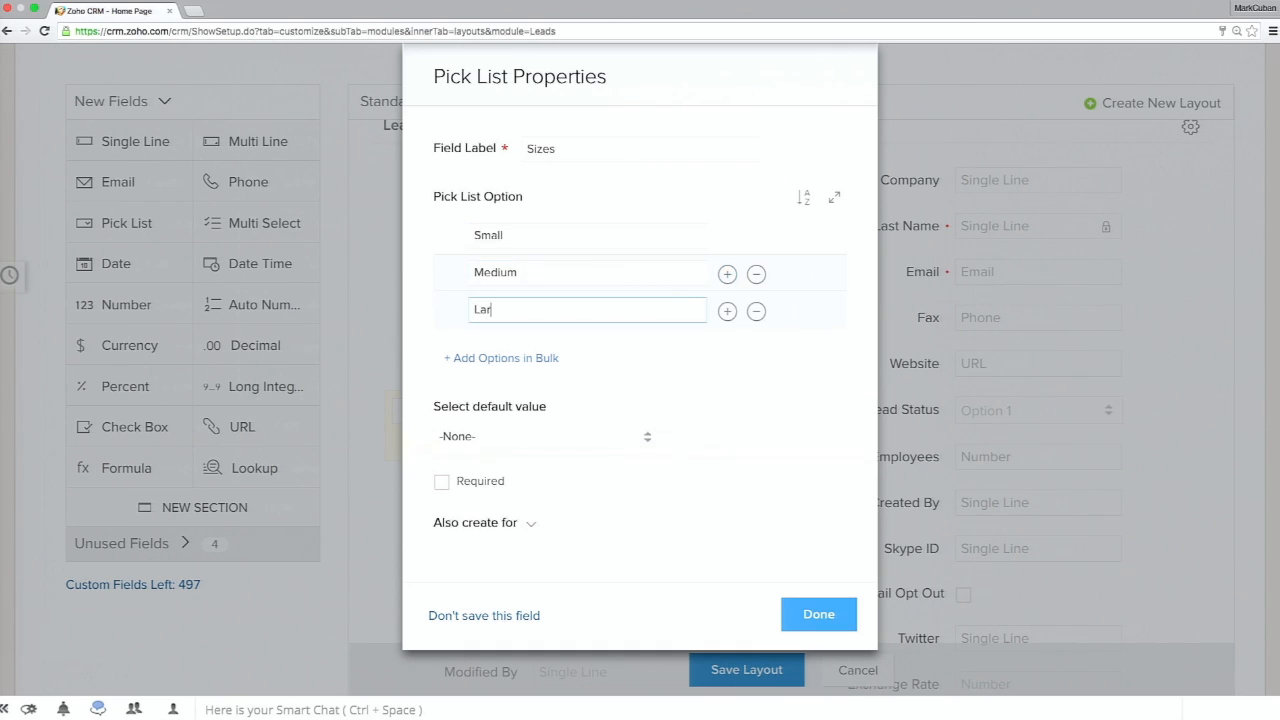
left_click(818, 614)
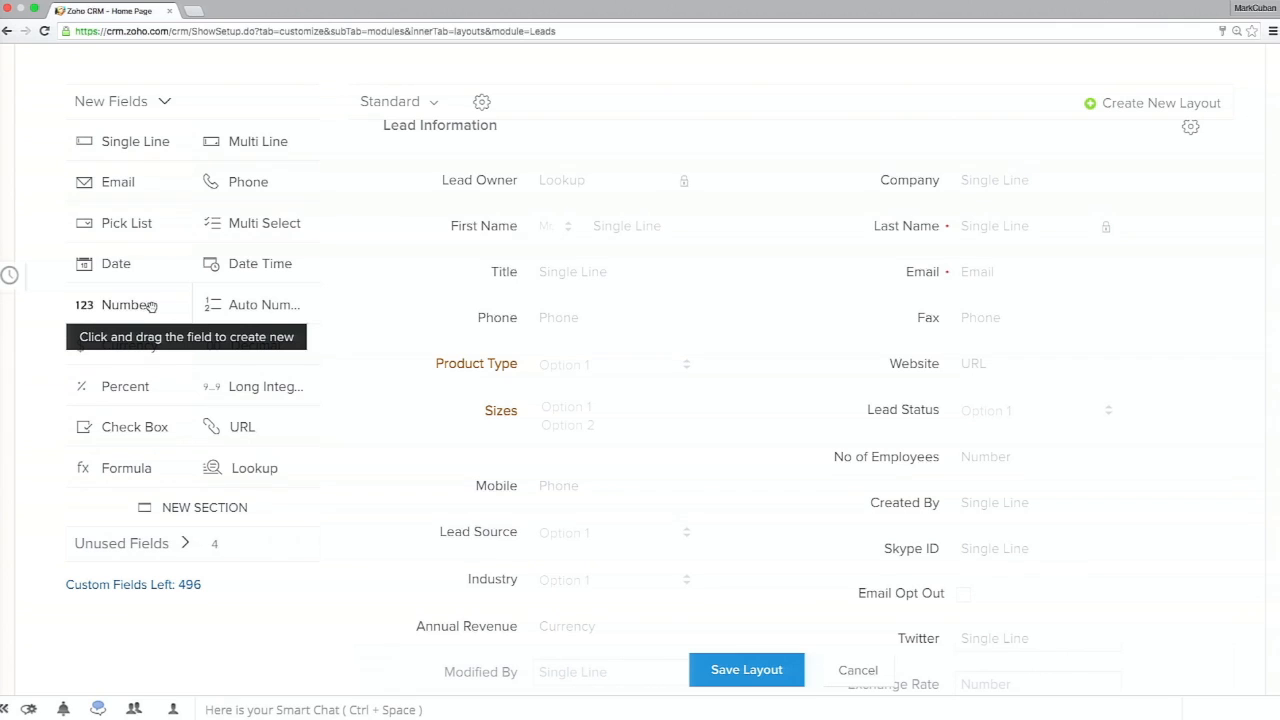
- Add a number field below Phone and label it Quantity
left_click_drag(150, 305, 560, 340)
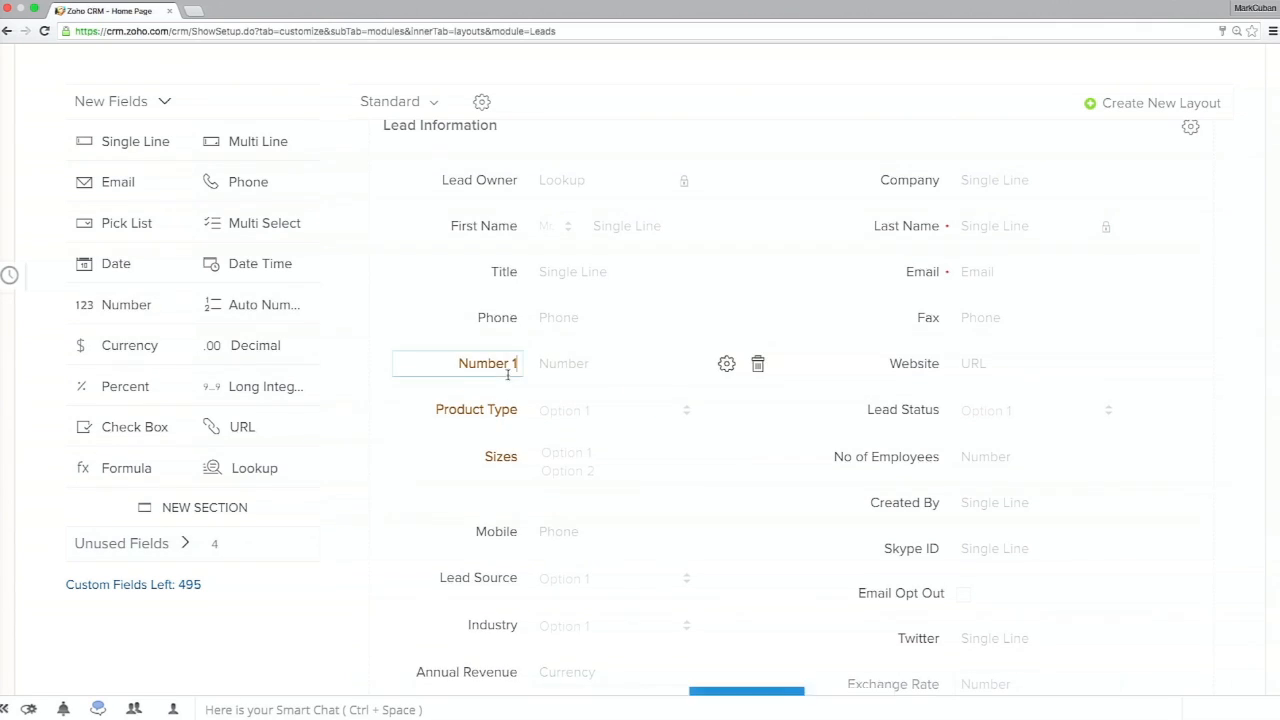
left_click(496, 371)
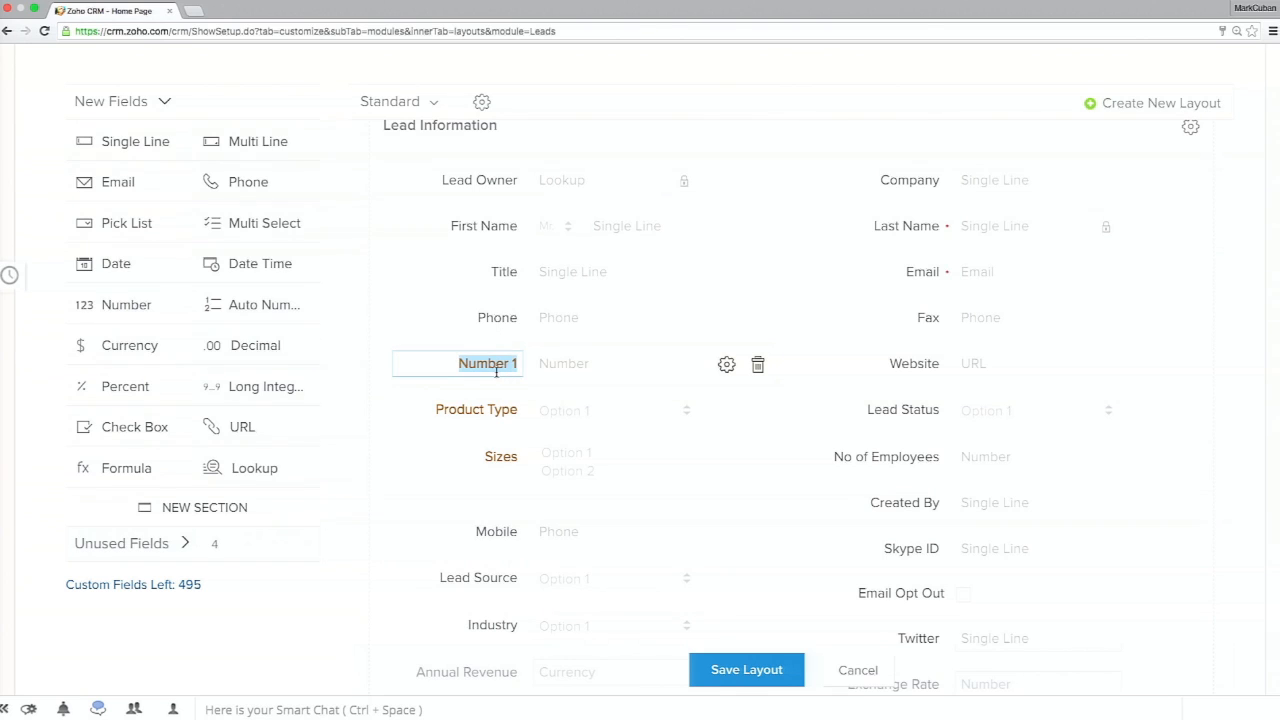
type("Quantity")
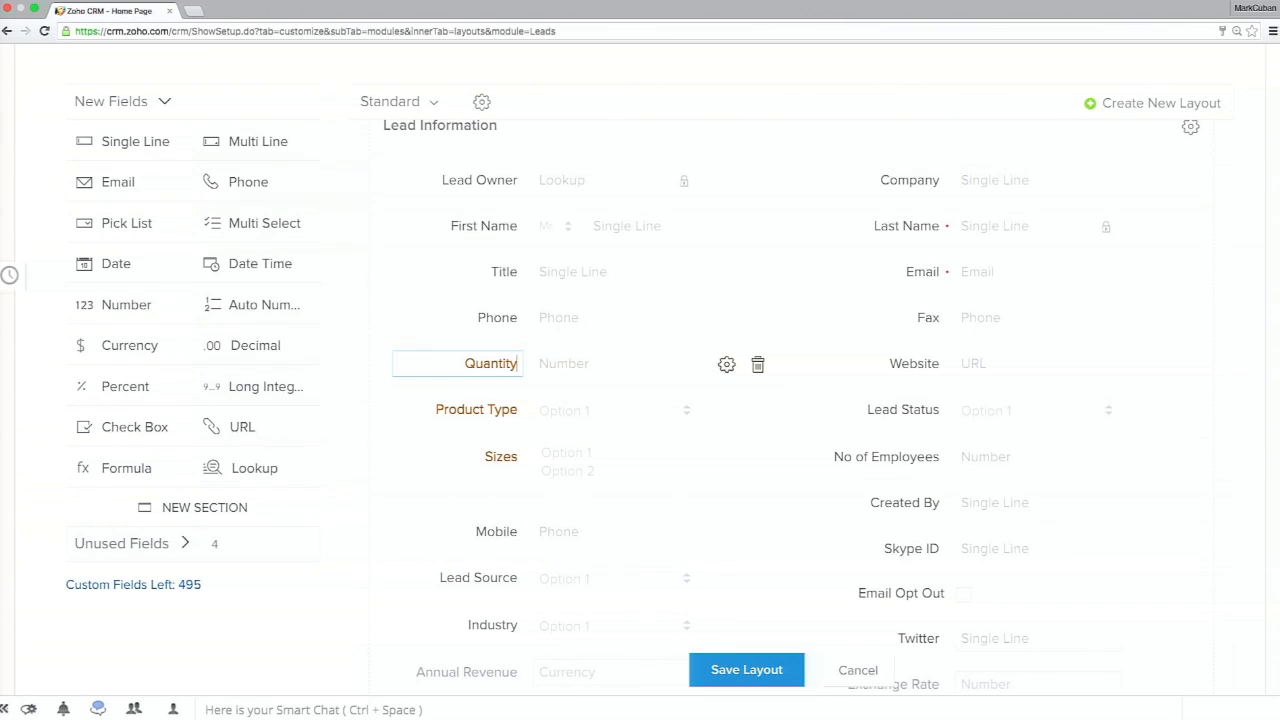
- Insert a new section between Lead Information and Address Information and name it Product Information
scroll(614, 331, "down", 3)
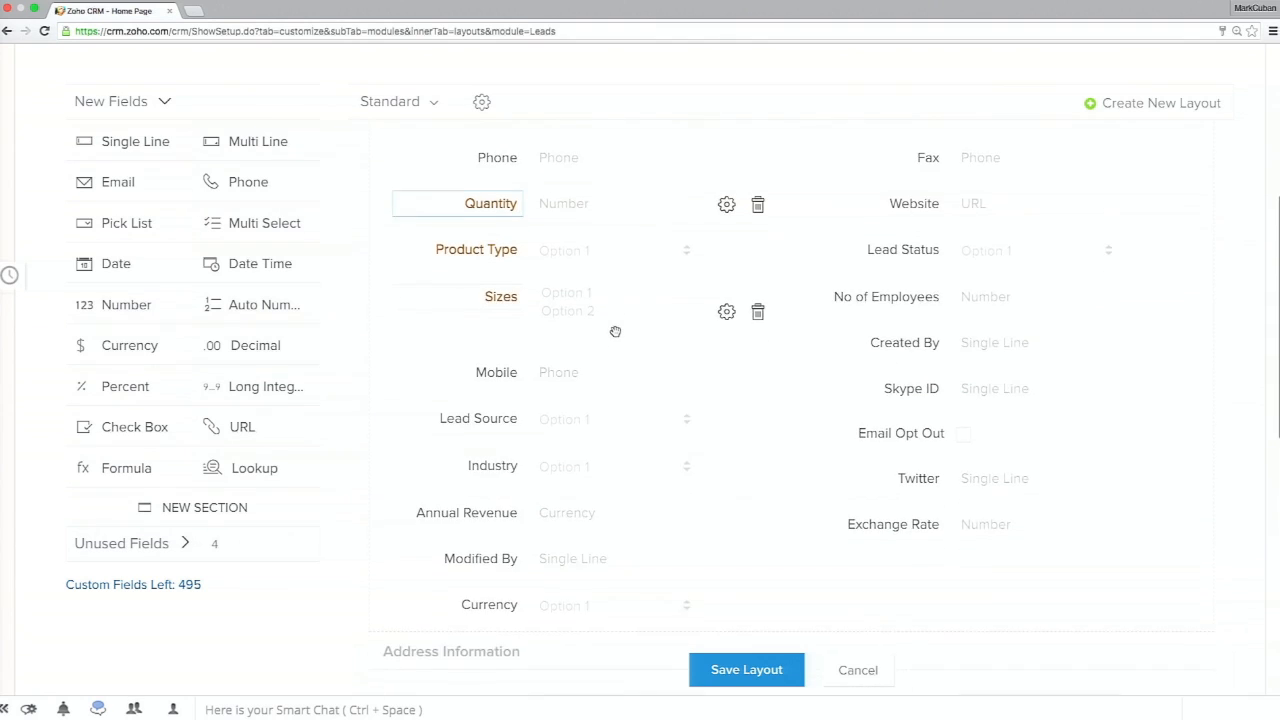
scroll(615, 331, "down", 2)
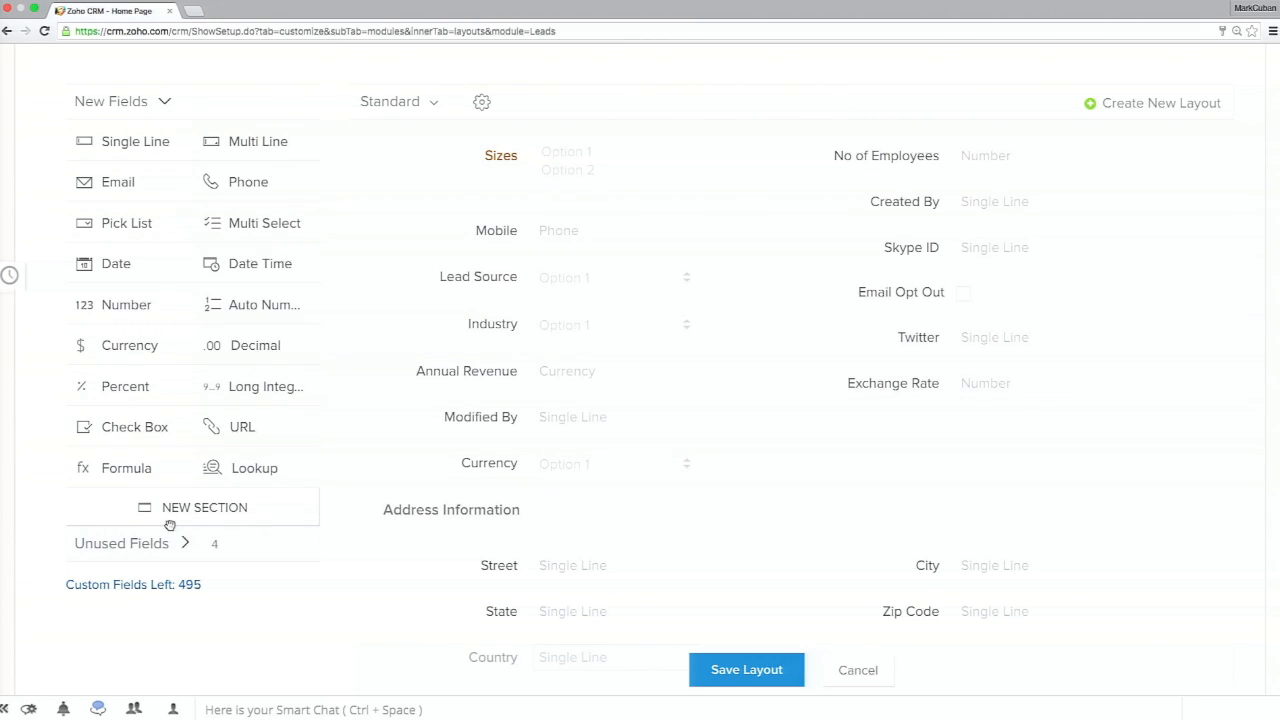
left_click_drag(170, 525, 467, 557)
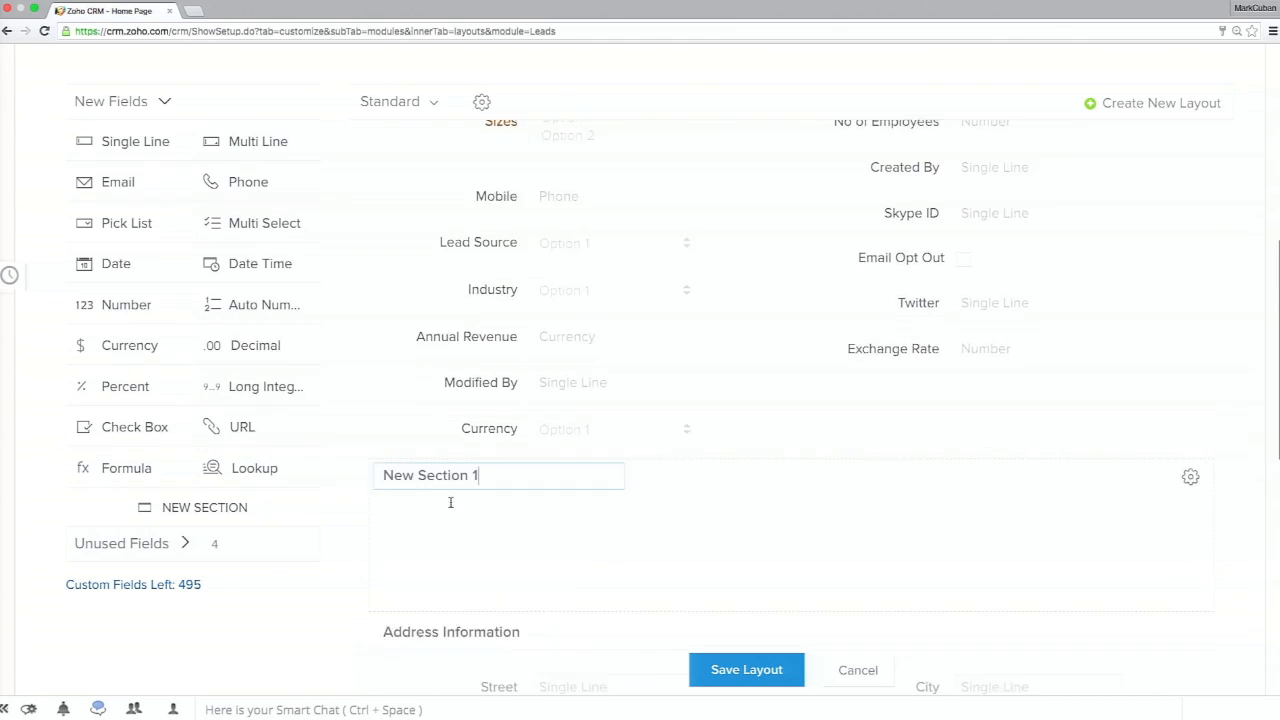
scroll(450, 502, "down", 3)
triple_click(489, 177)
type("Product")
type("I")
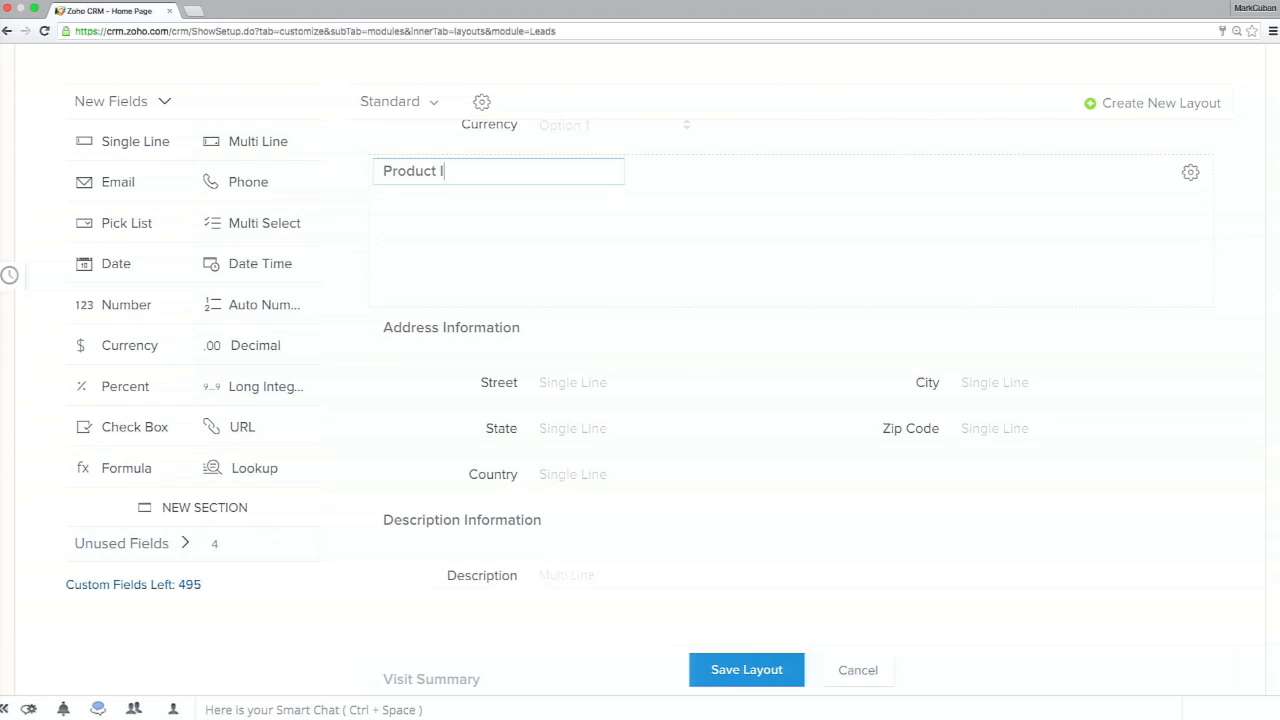
type("nformation")
- Move the Sizes, Product Type and Quantity fields into the Product Information section
scroll(562, 335, "up", 4)
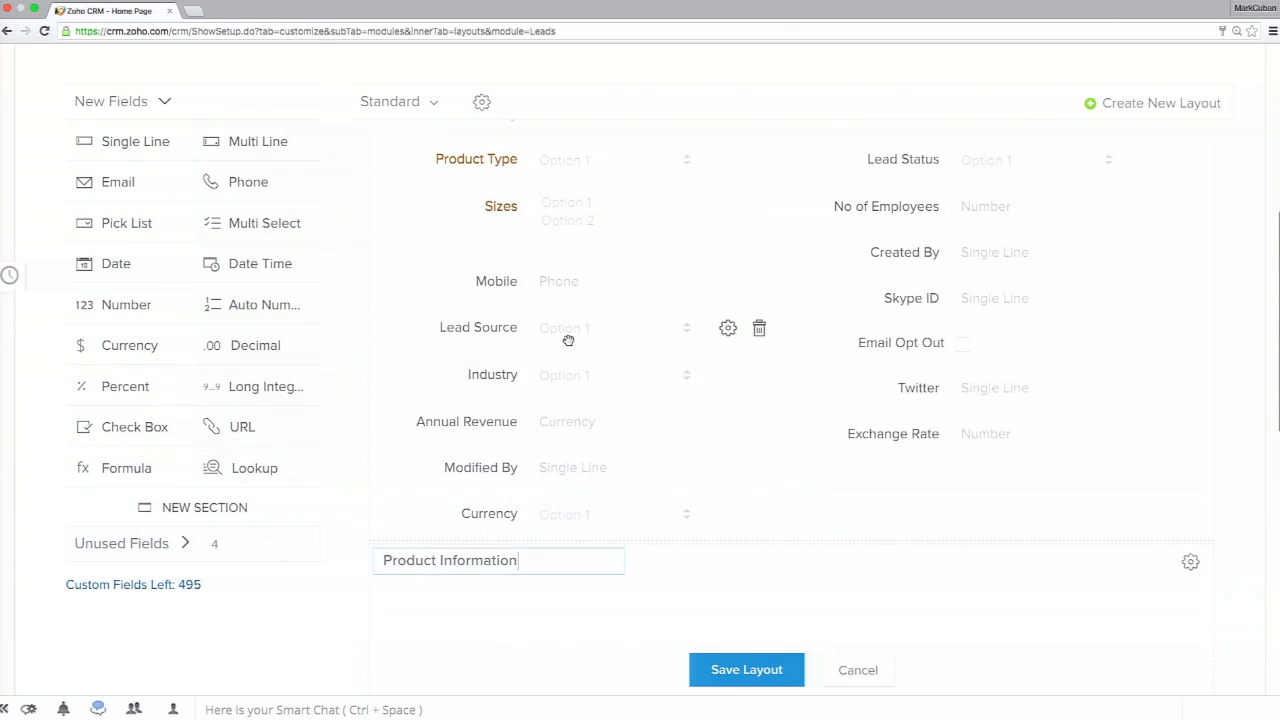
left_click_drag(514, 231, 490, 614)
left_click_drag(504, 165, 905, 582)
scroll(616, 208, "up", 1)
left_click_drag(600, 186, 620, 589)
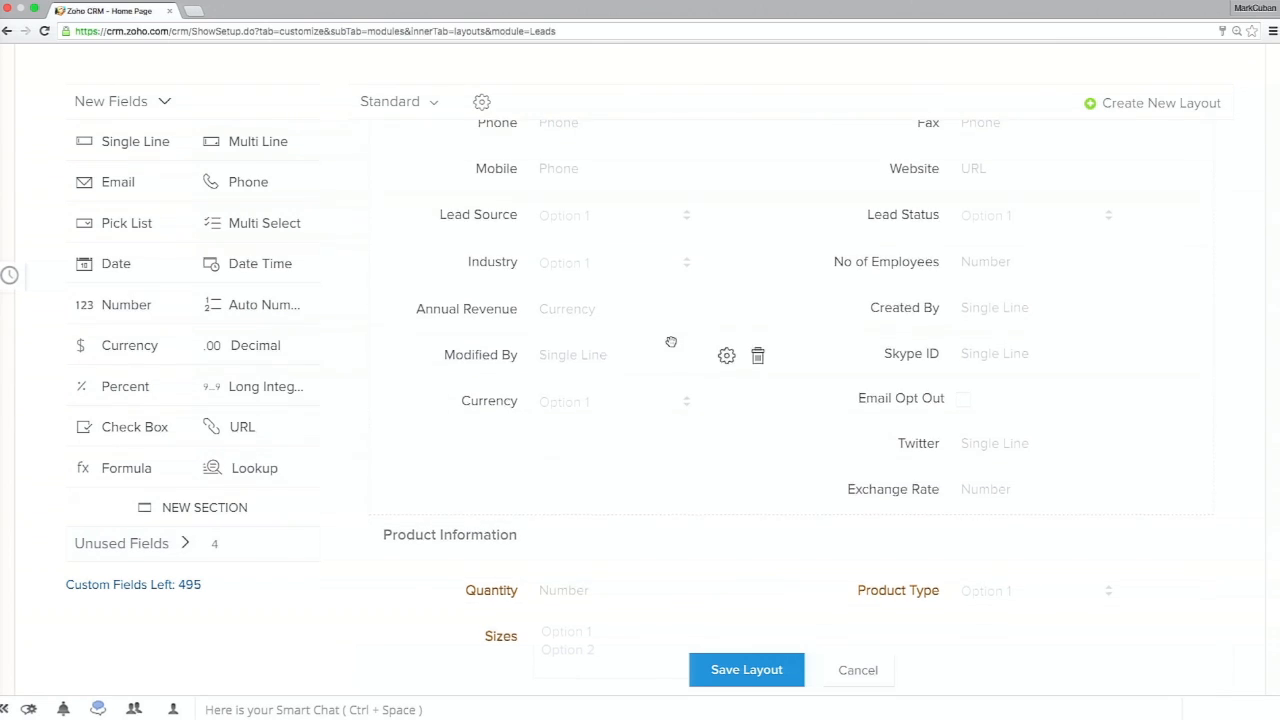
- Set the Quantity field to be also created for Account, Contact and Deal, and save the Leads layout
scroll(668, 340, "down", 5)
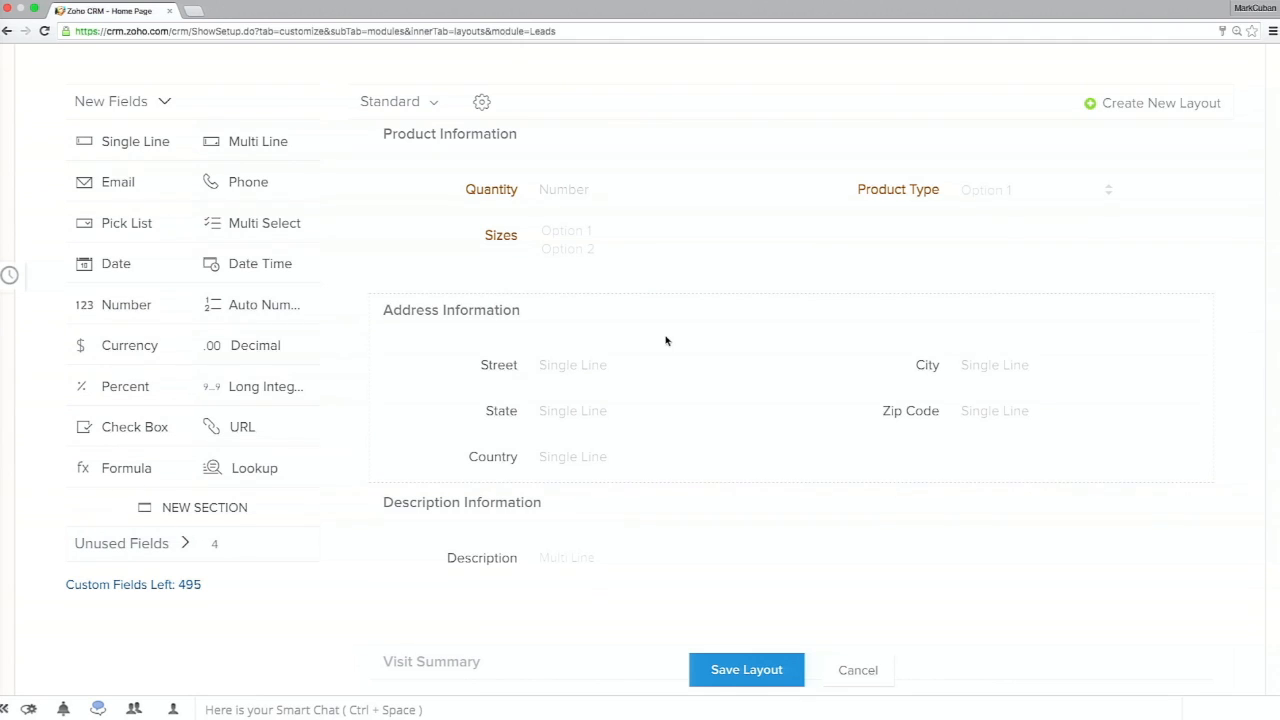
scroll(668, 360, "up", 5)
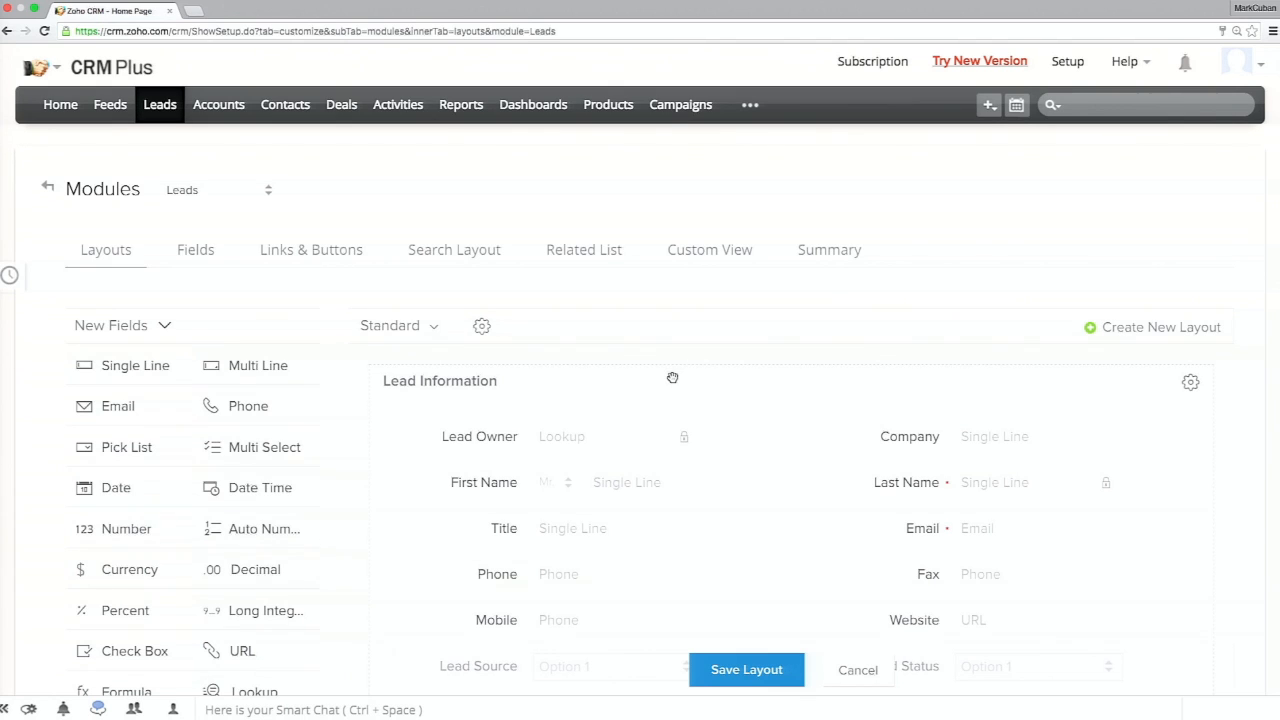
scroll(290, 488, "down", 2)
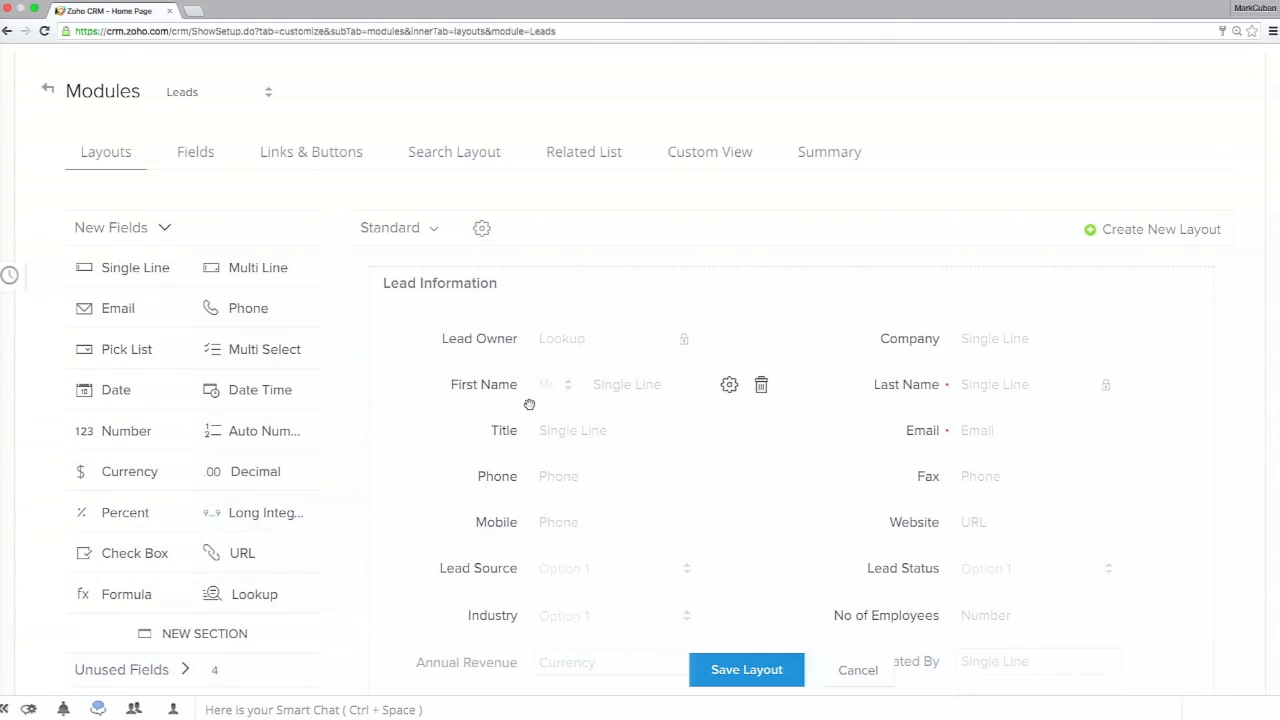
scroll(532, 420, "down", 5)
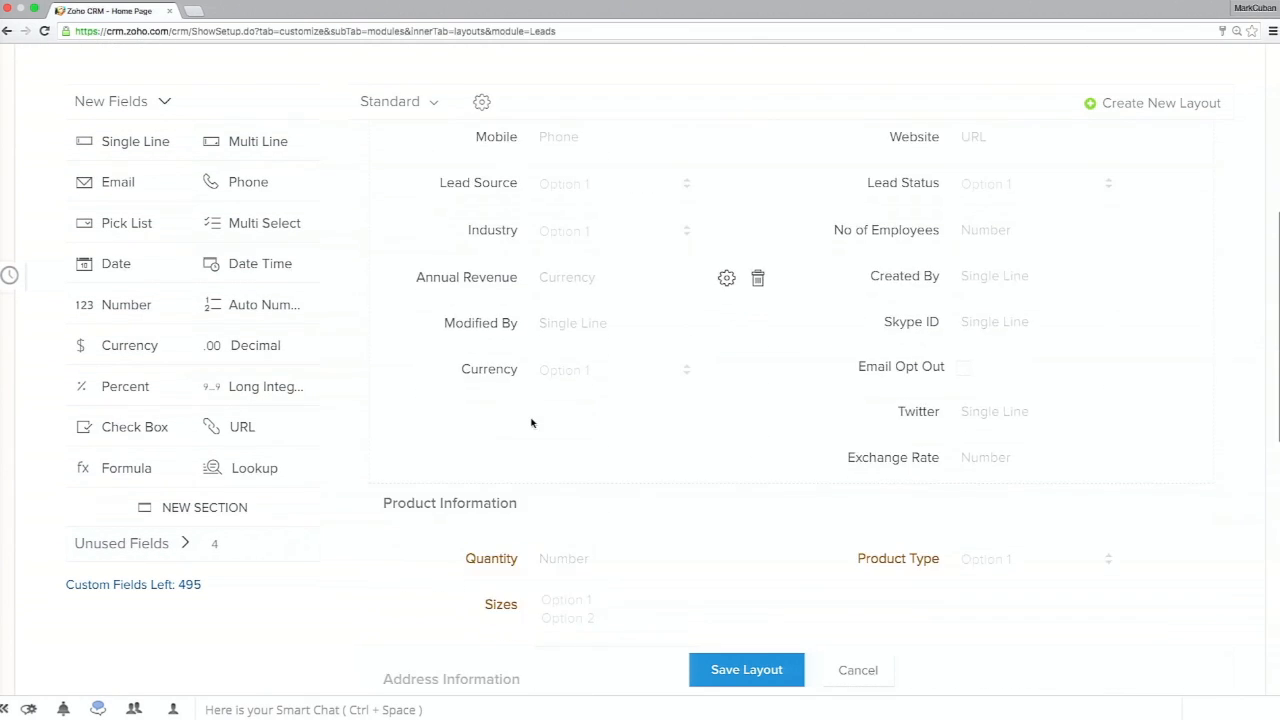
scroll(532, 423, "down", 2)
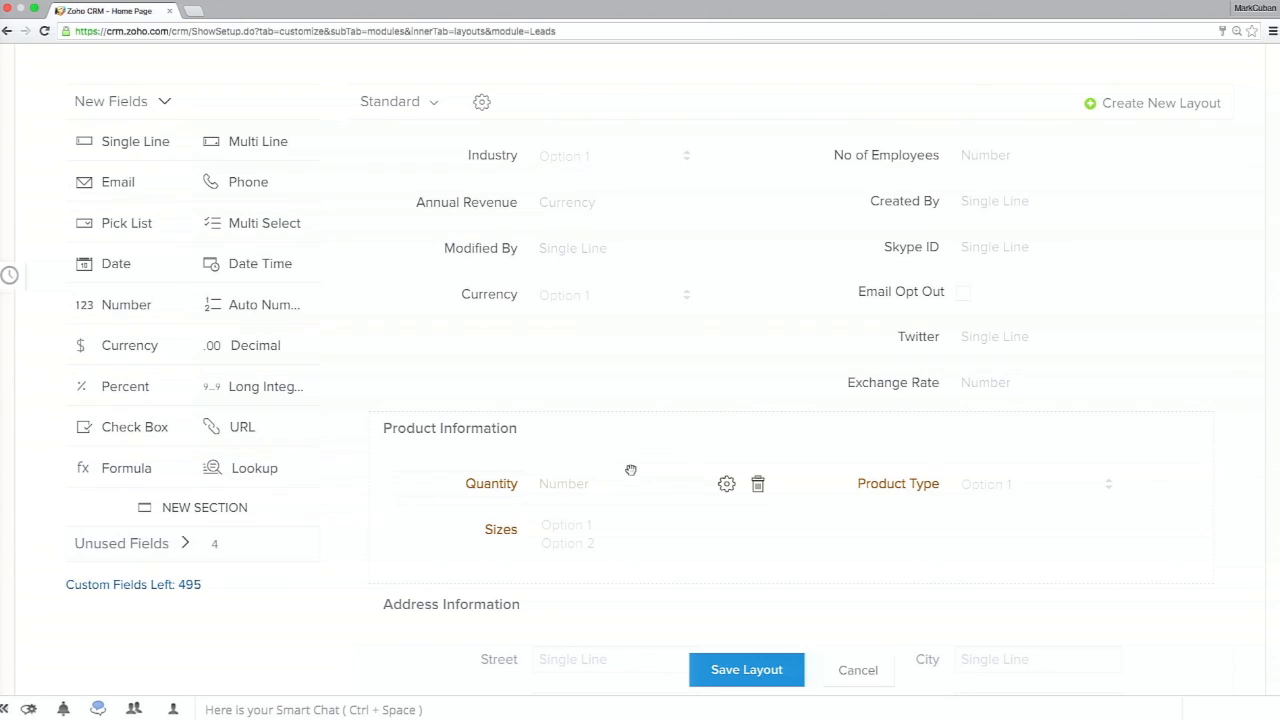
left_click(727, 485)
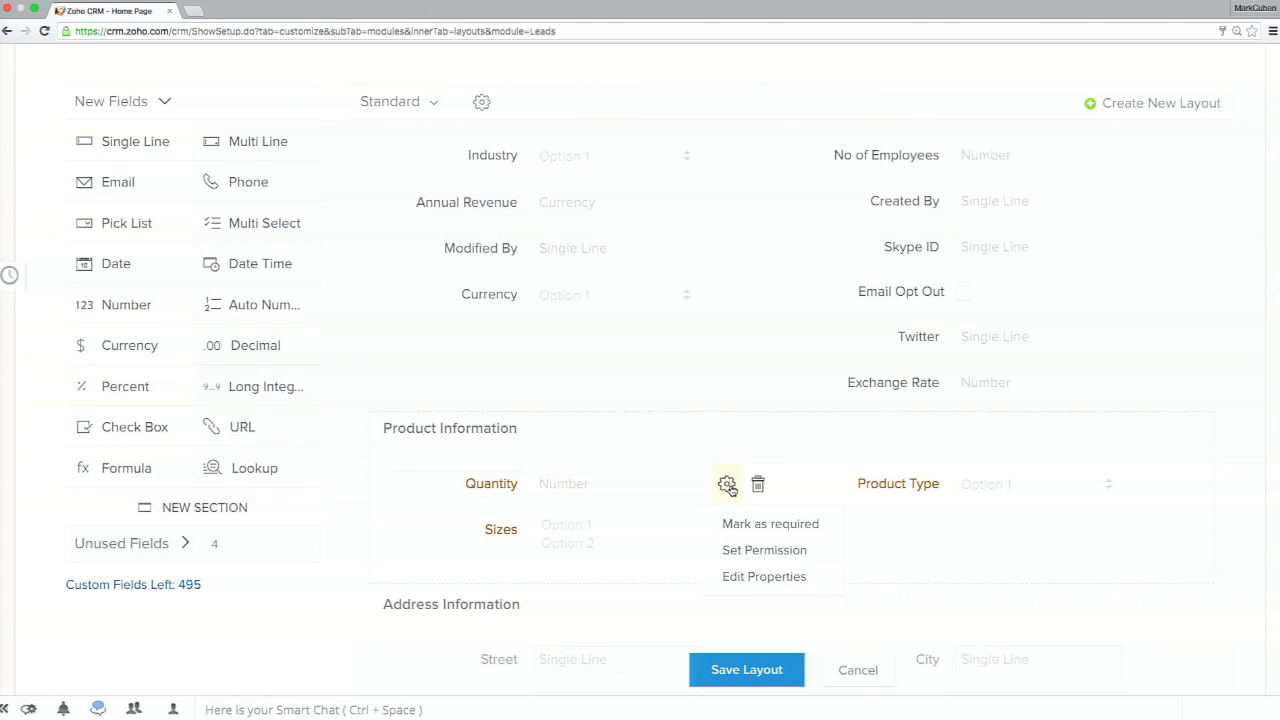
left_click(750, 580)
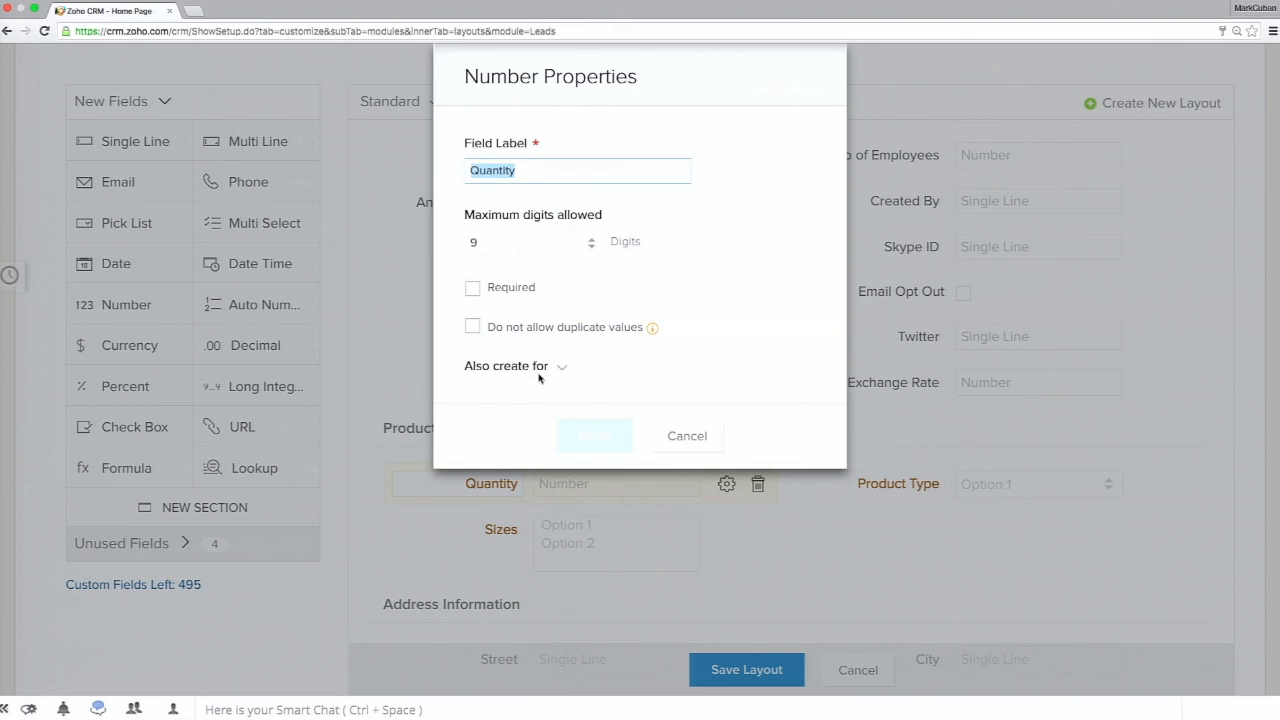
left_click(540, 372)
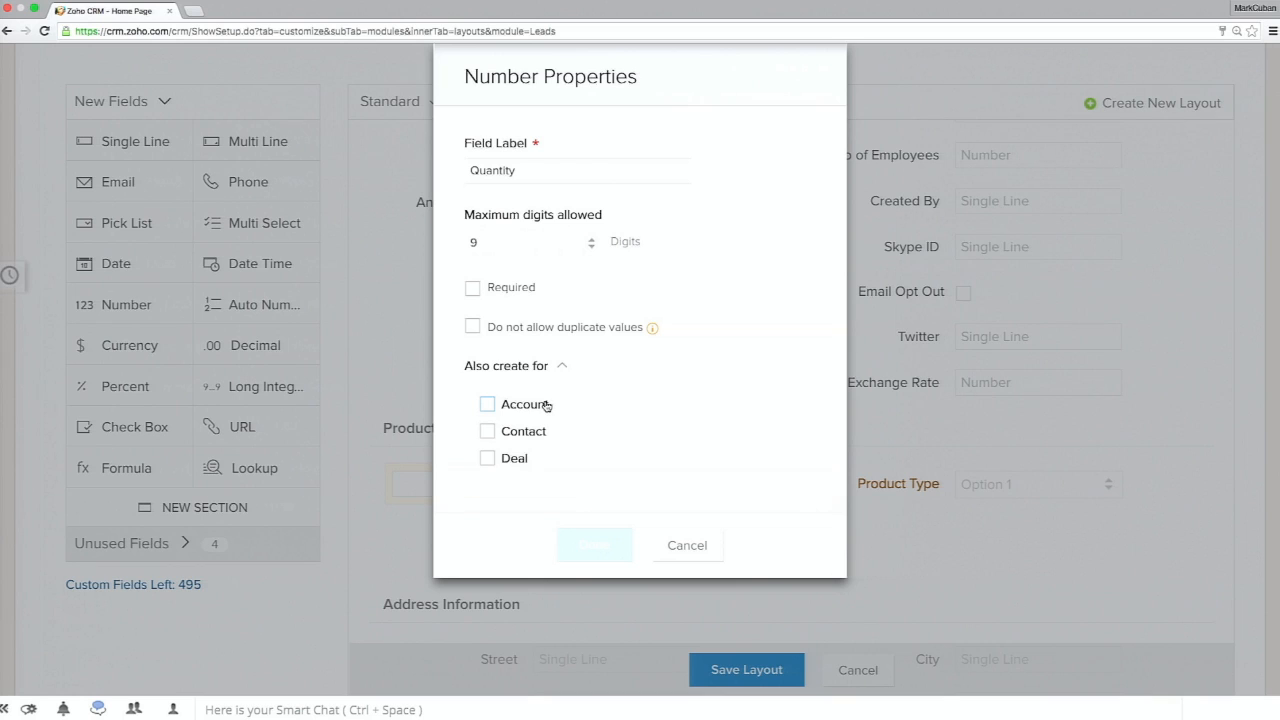
left_click(541, 405)
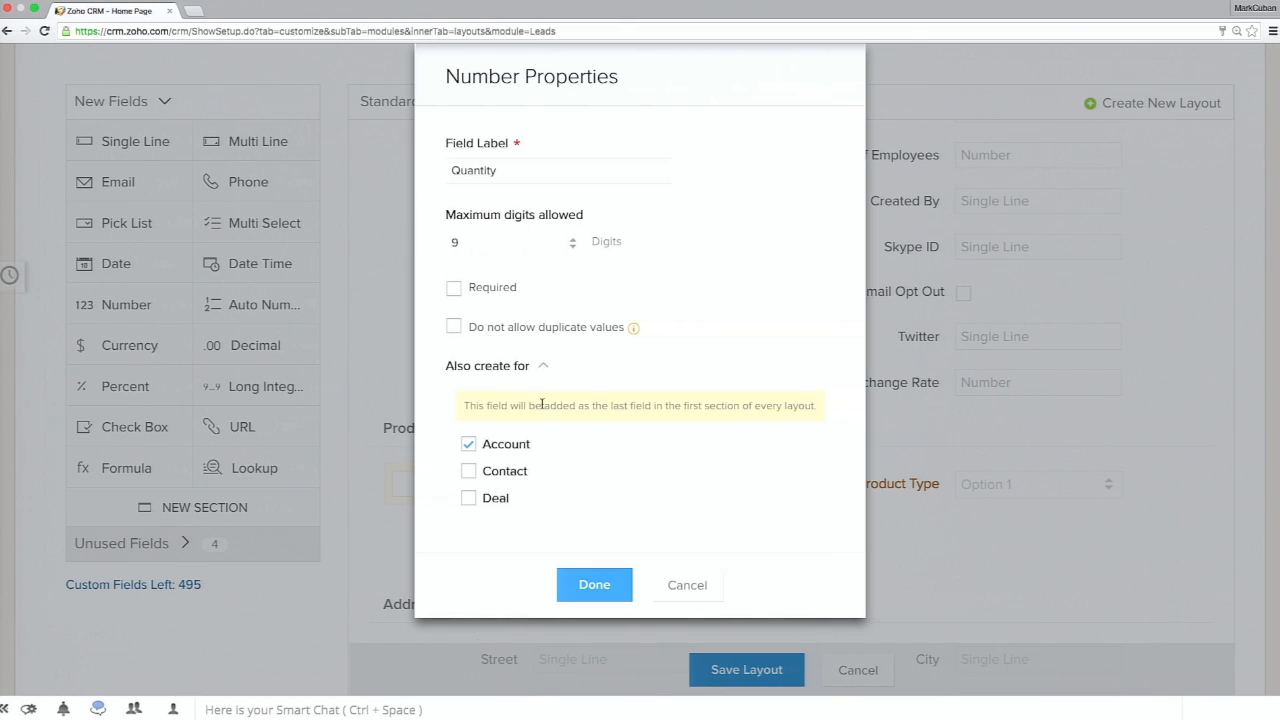
left_click(510, 471)
left_click(500, 507)
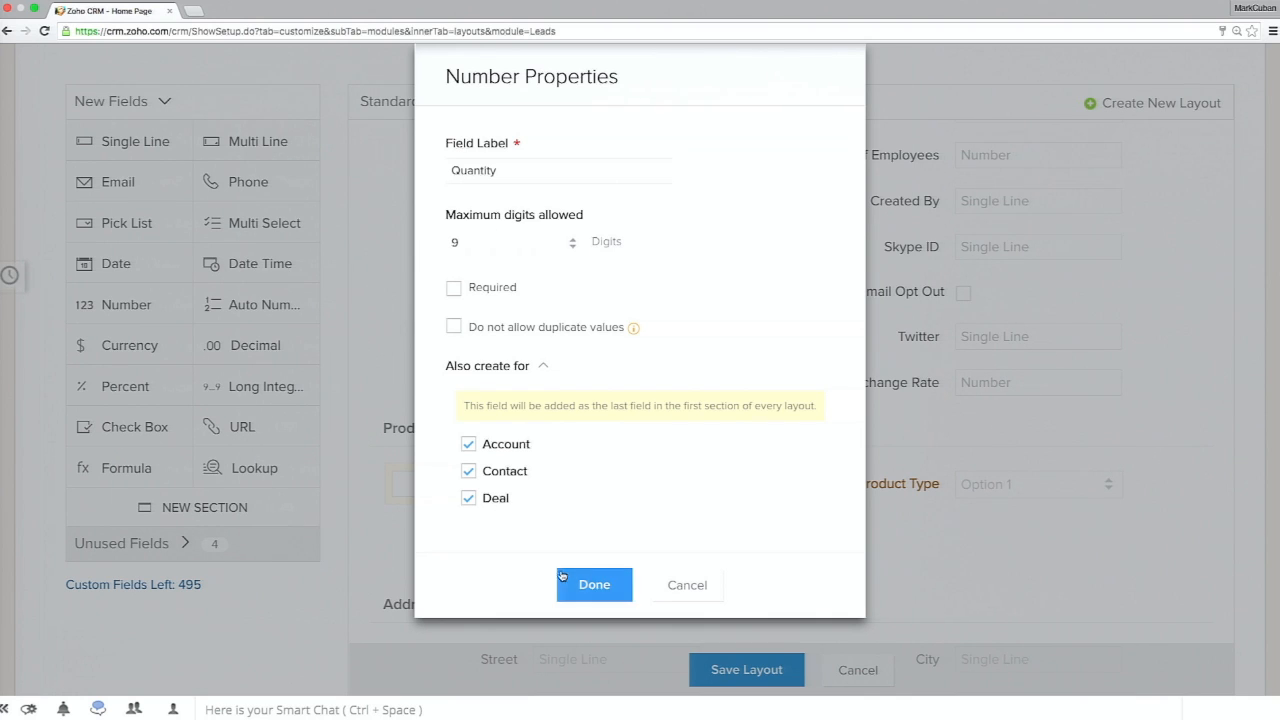
left_click(597, 582)
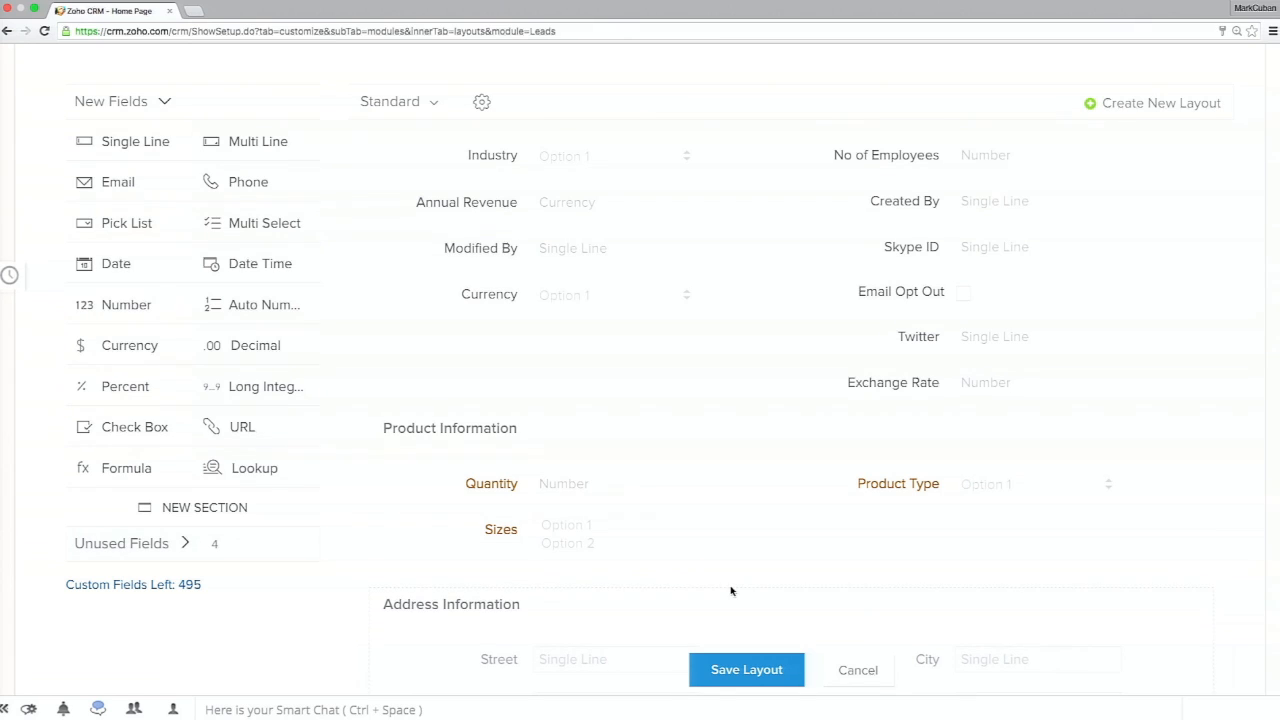
left_click(724, 667)
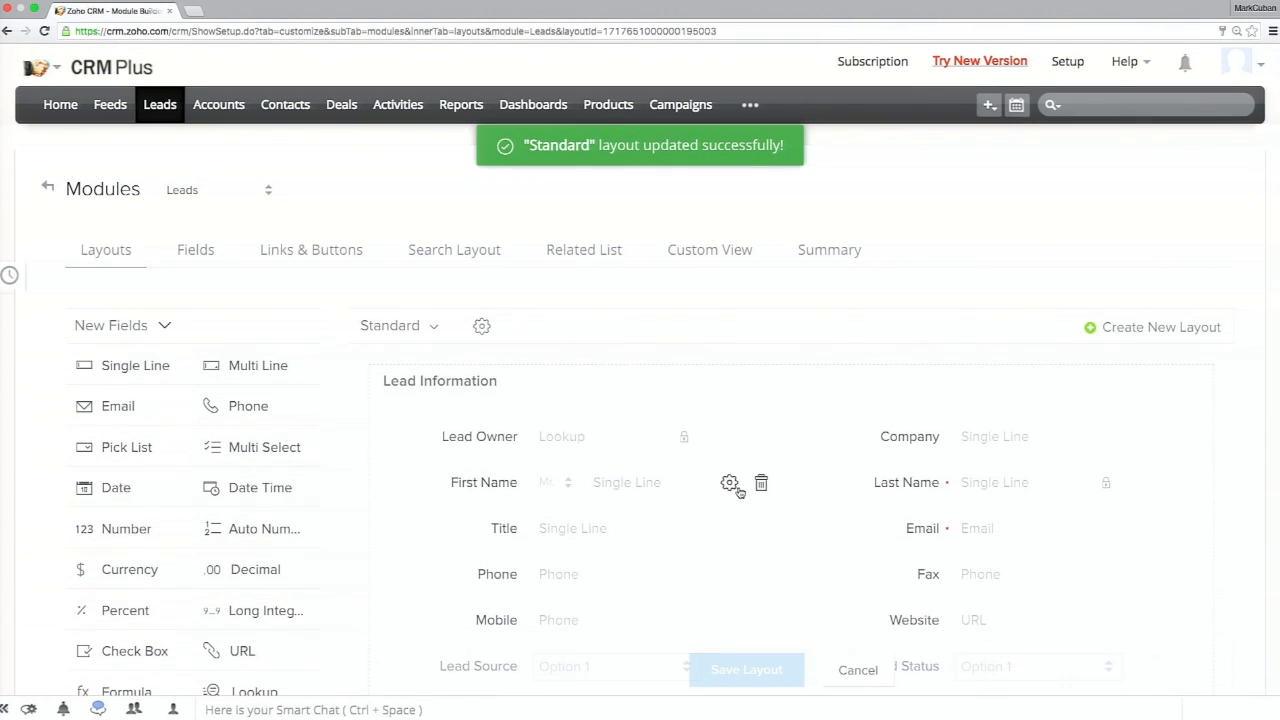
- Start a new lead and select both Small and Large for Sizes in its Product Information section
left_click(148, 117)
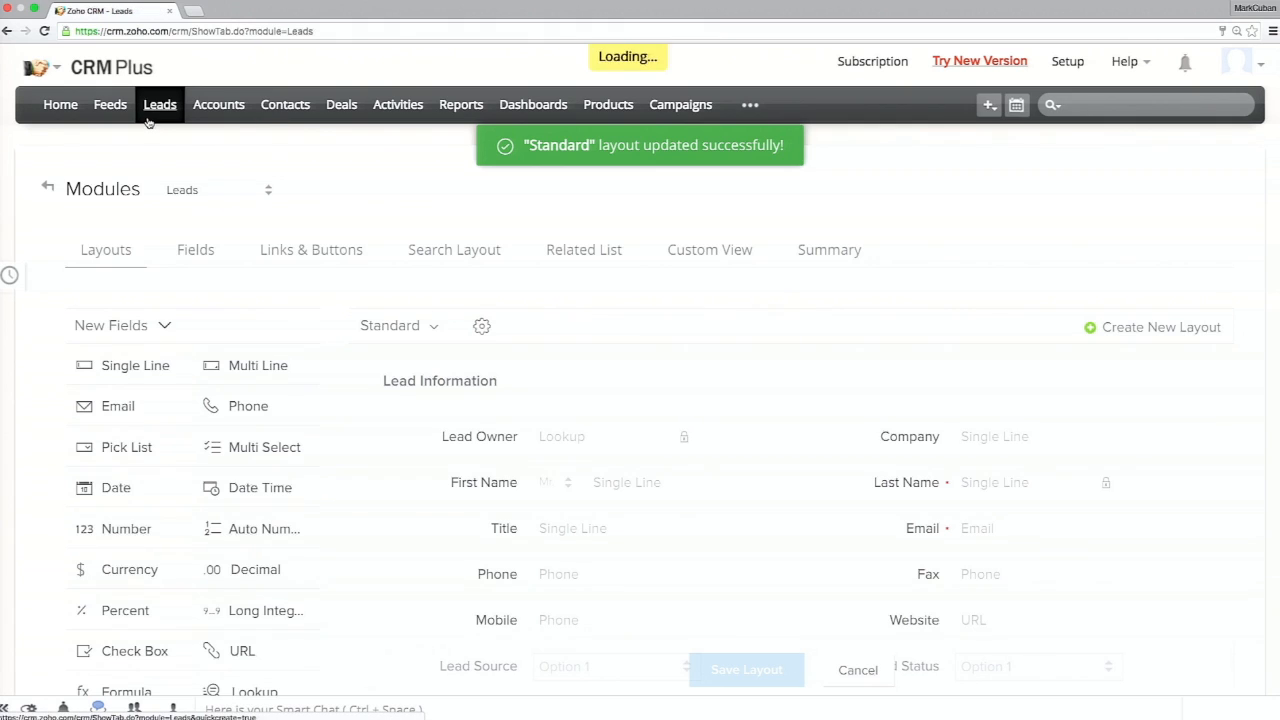
left_click(1011, 151)
scroll(843, 337, "down", 5)
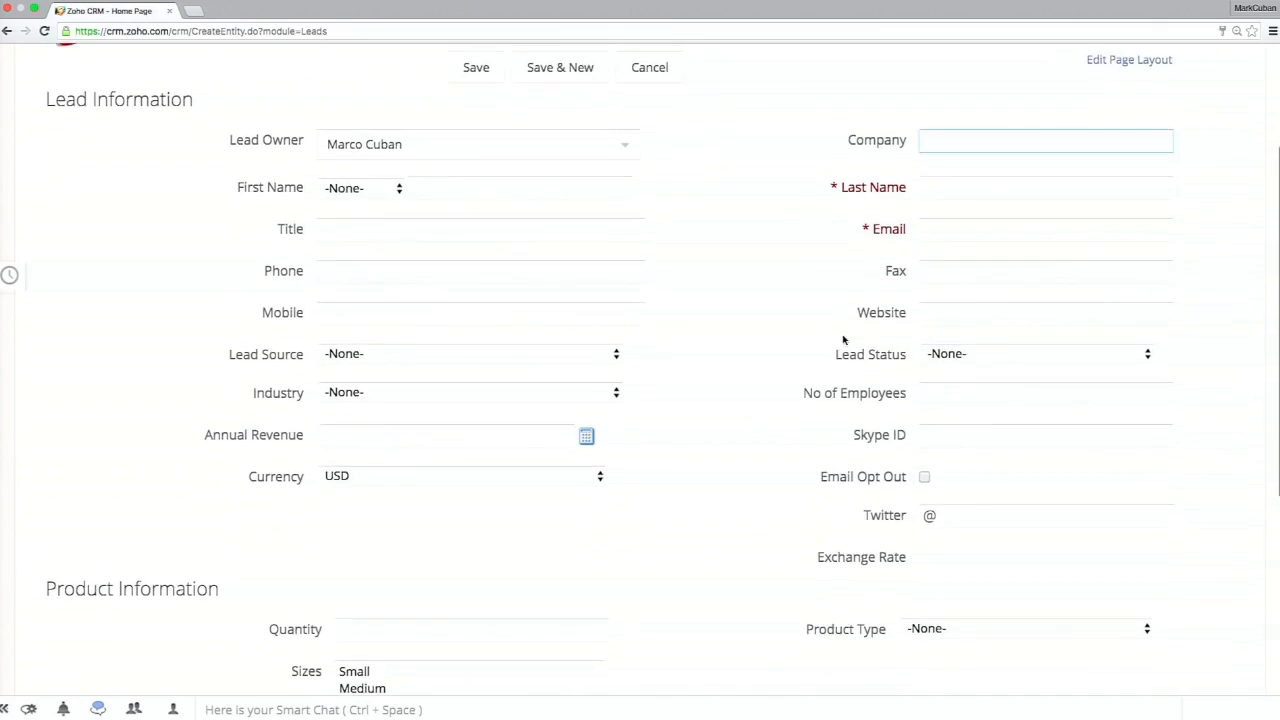
scroll(843, 340, "down", 1)
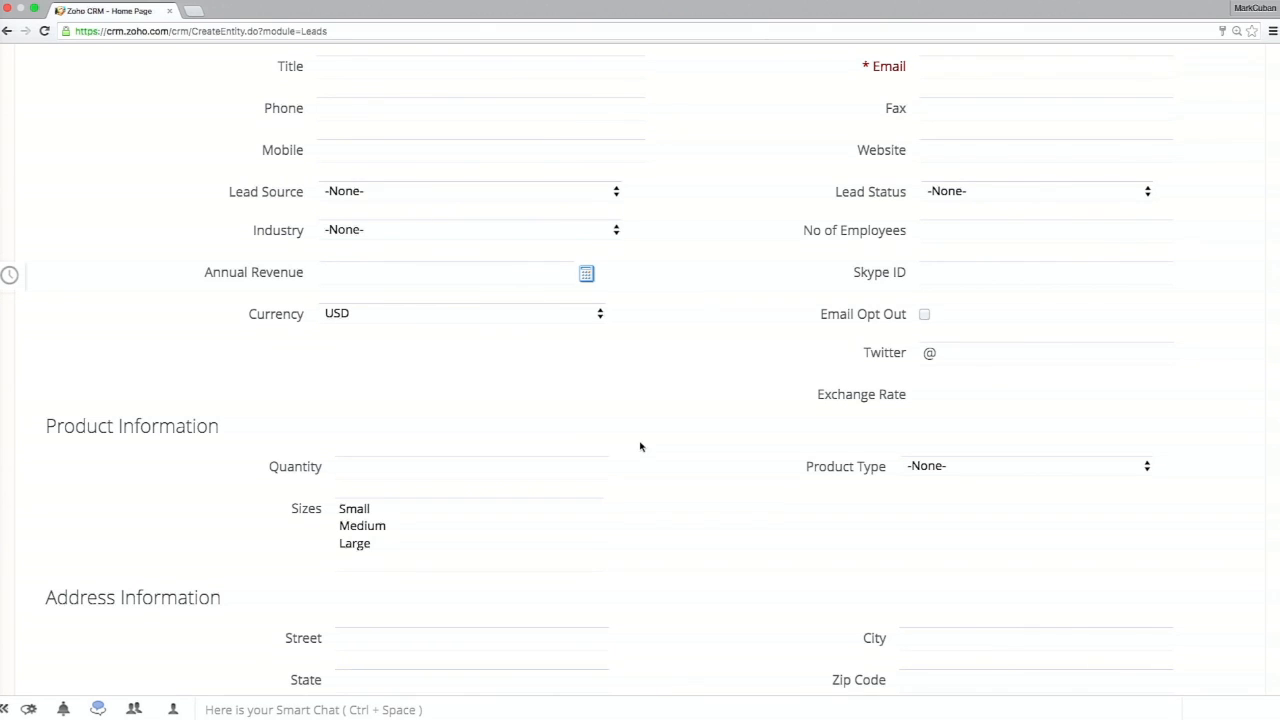
left_click(515, 510)
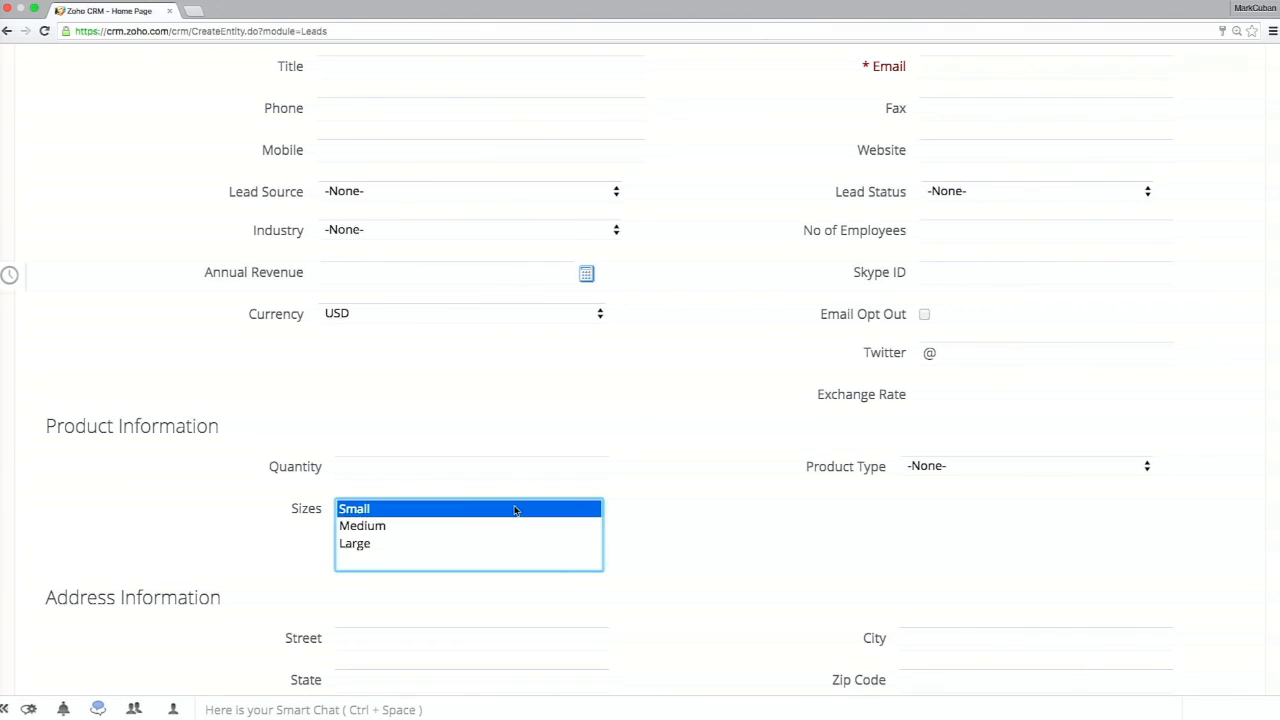
left_click(489, 543, "super")
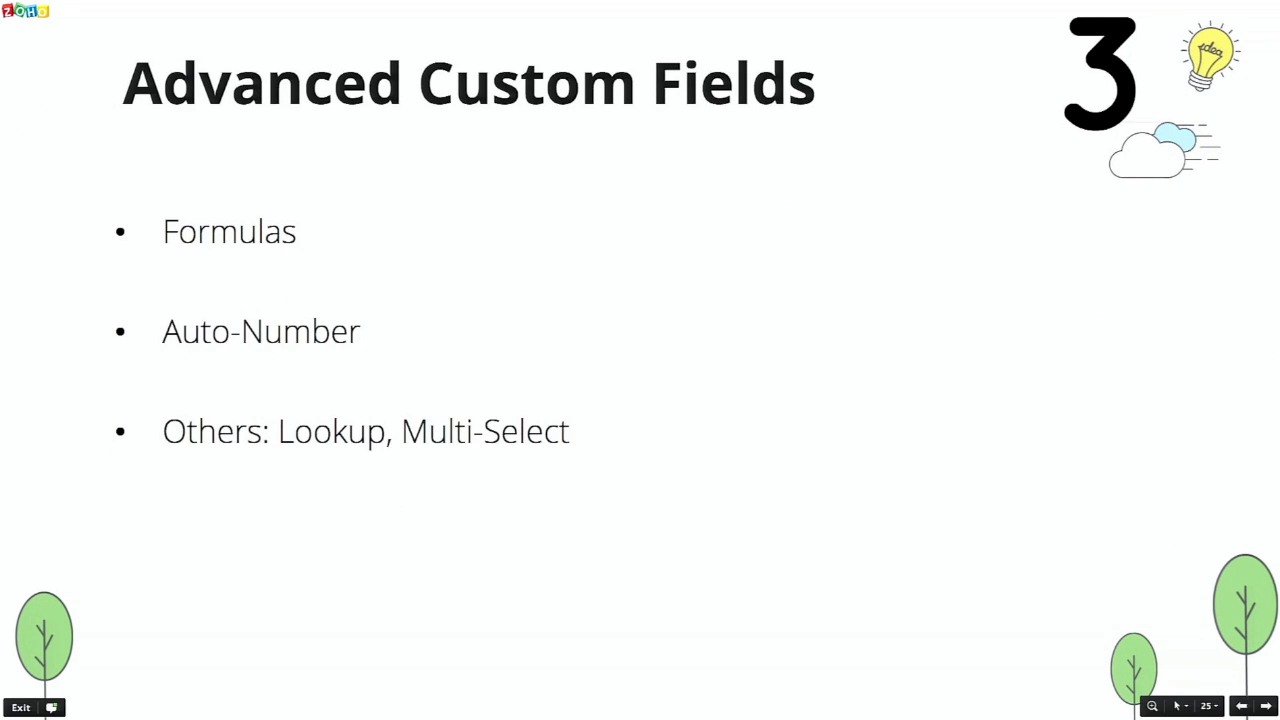
key("Right")
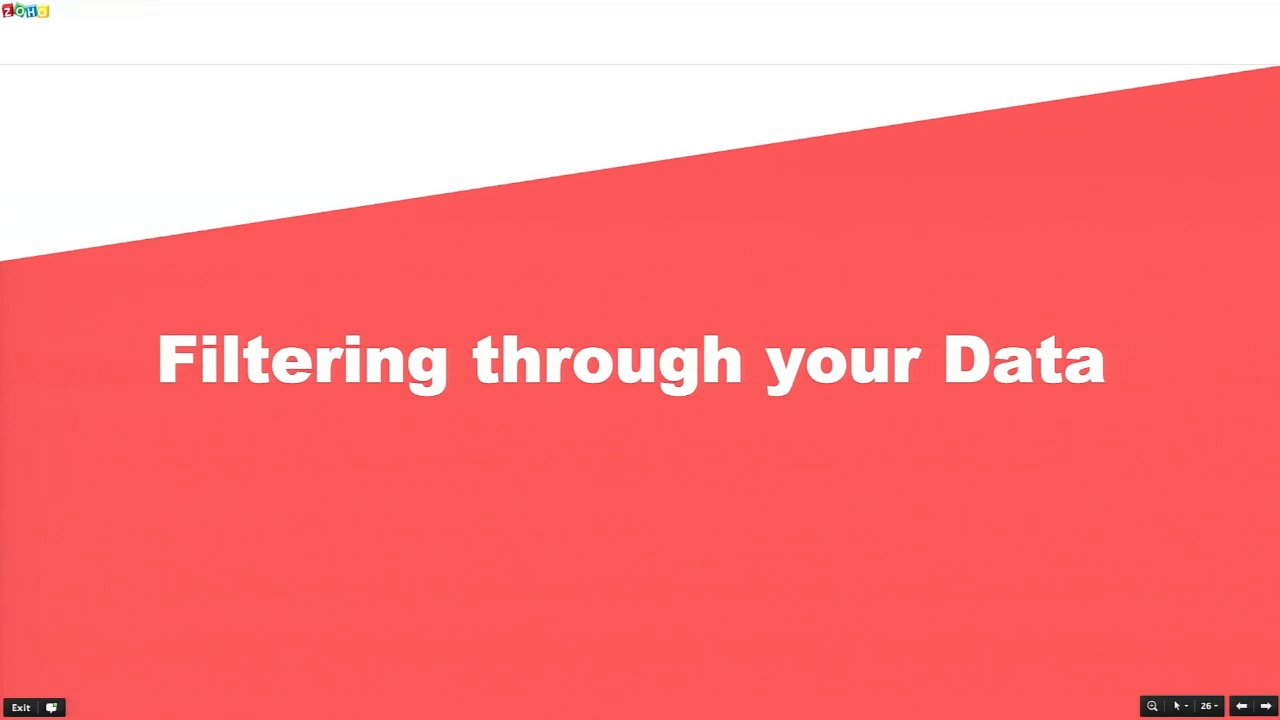
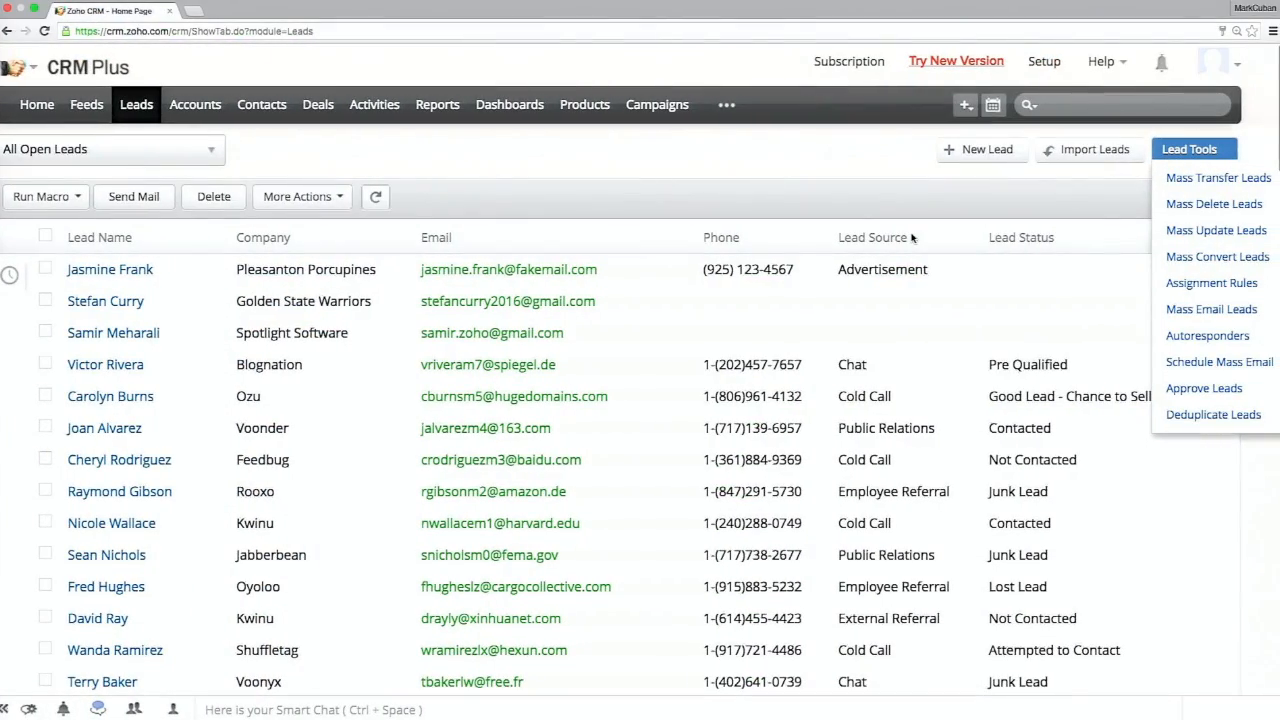
- Start a new custom view for leads and name it Leads in Texas
left_click(478, 134)
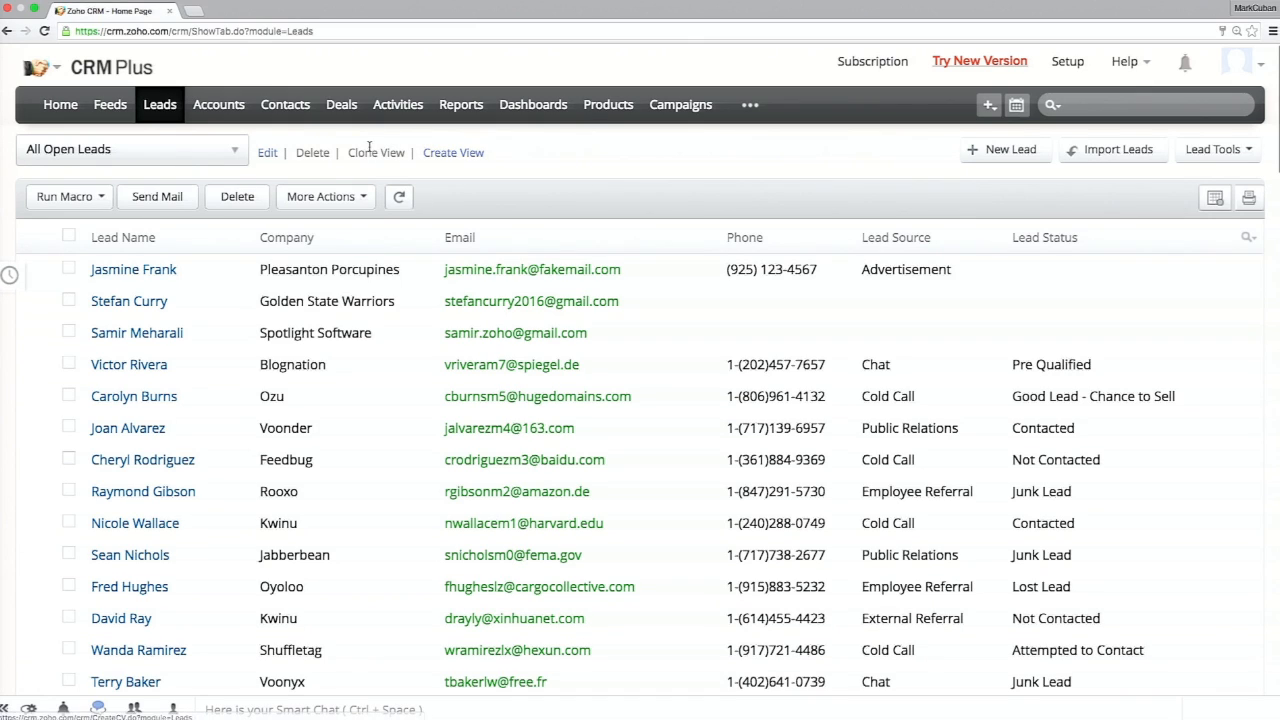
left_click(428, 156)
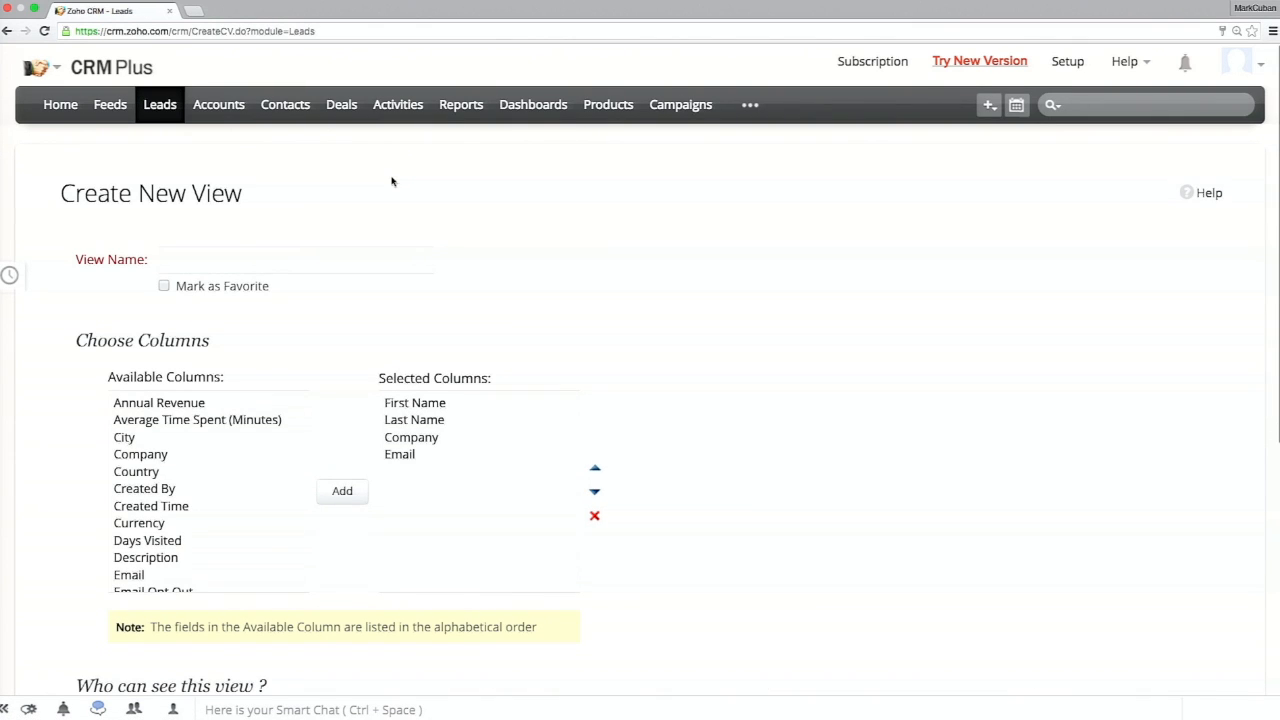
left_click(309, 260)
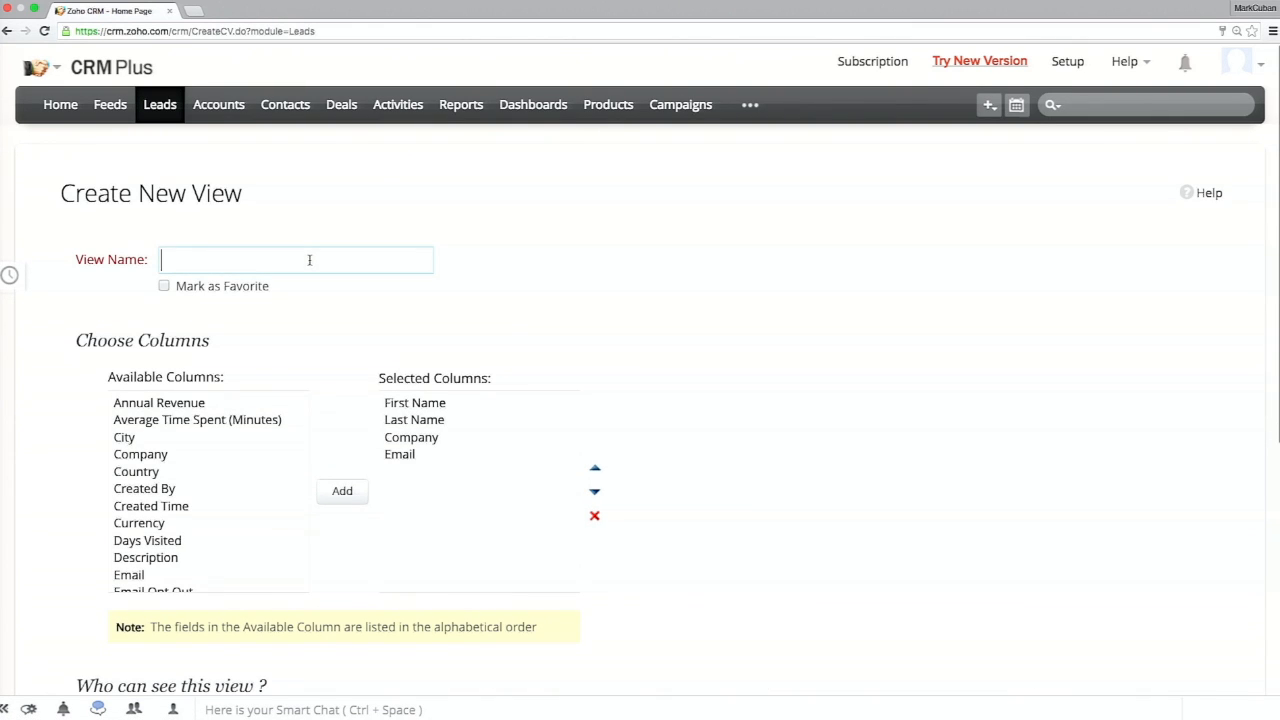
type("L")
key("BackSpace")
type("Leads in Texas")
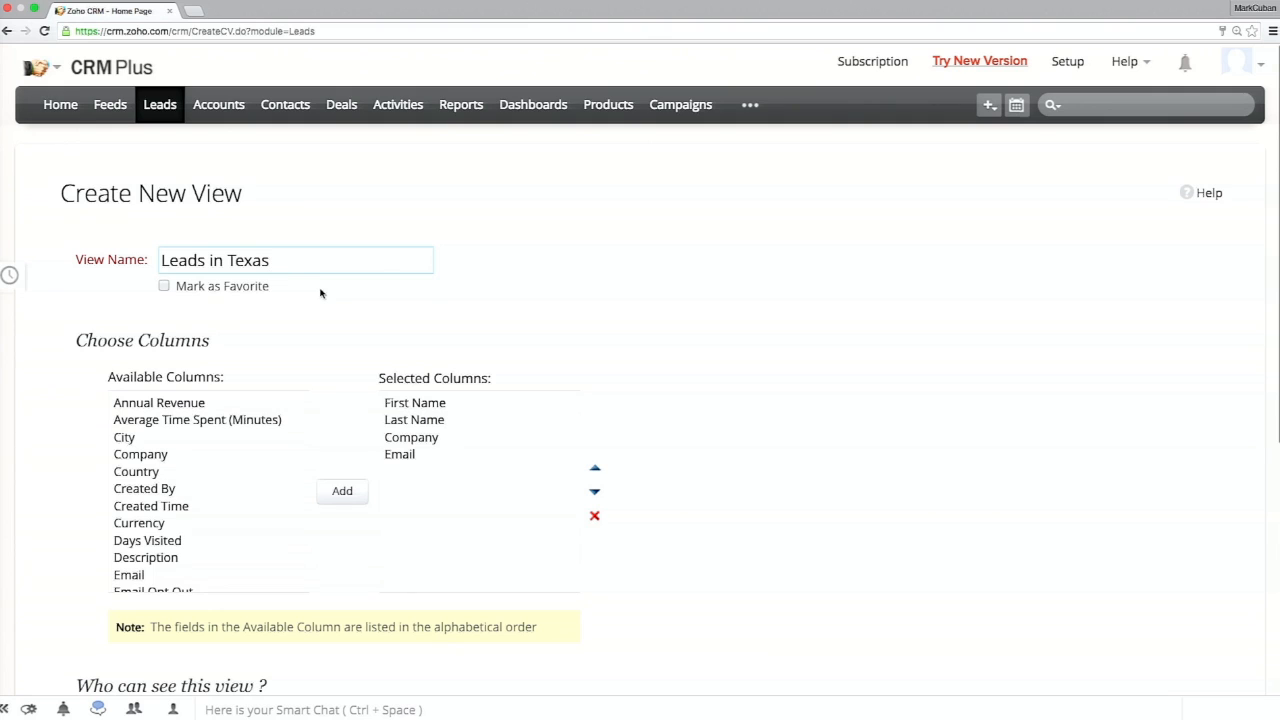
- Add the City and State columns to the view's selected columns
scroll(320, 293, "down", 3)
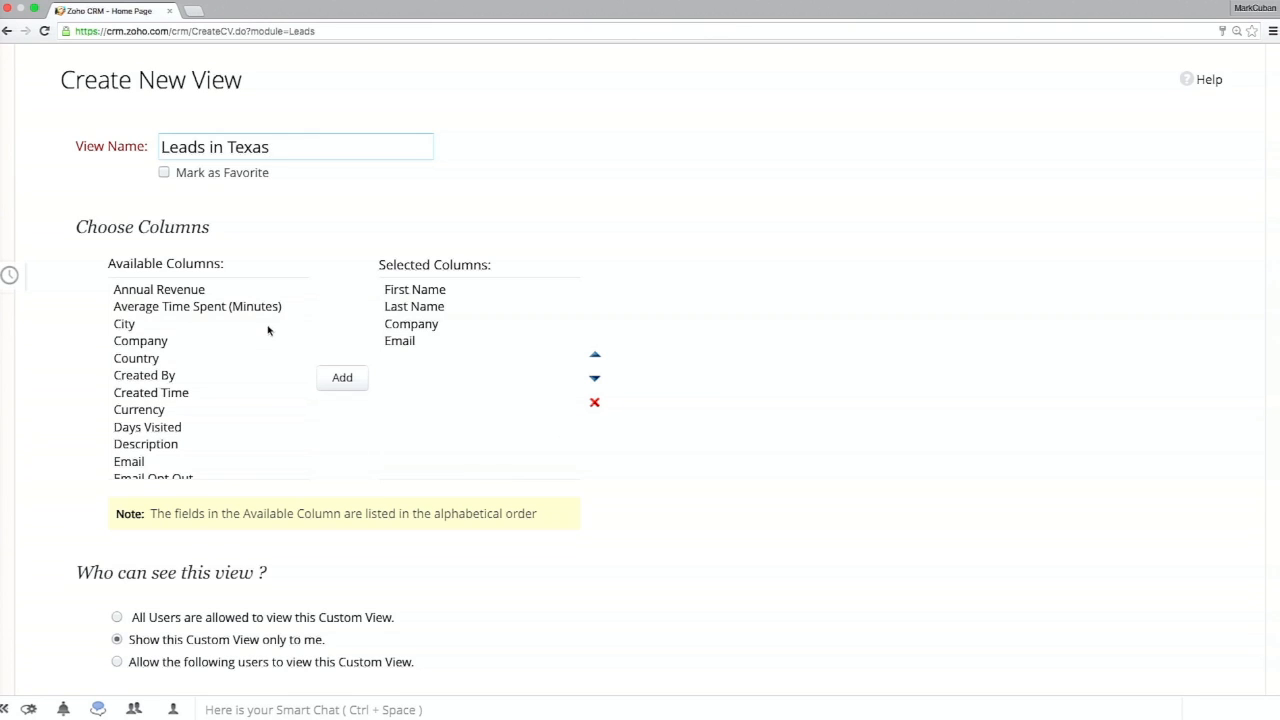
scroll(231, 395, "down", 2)
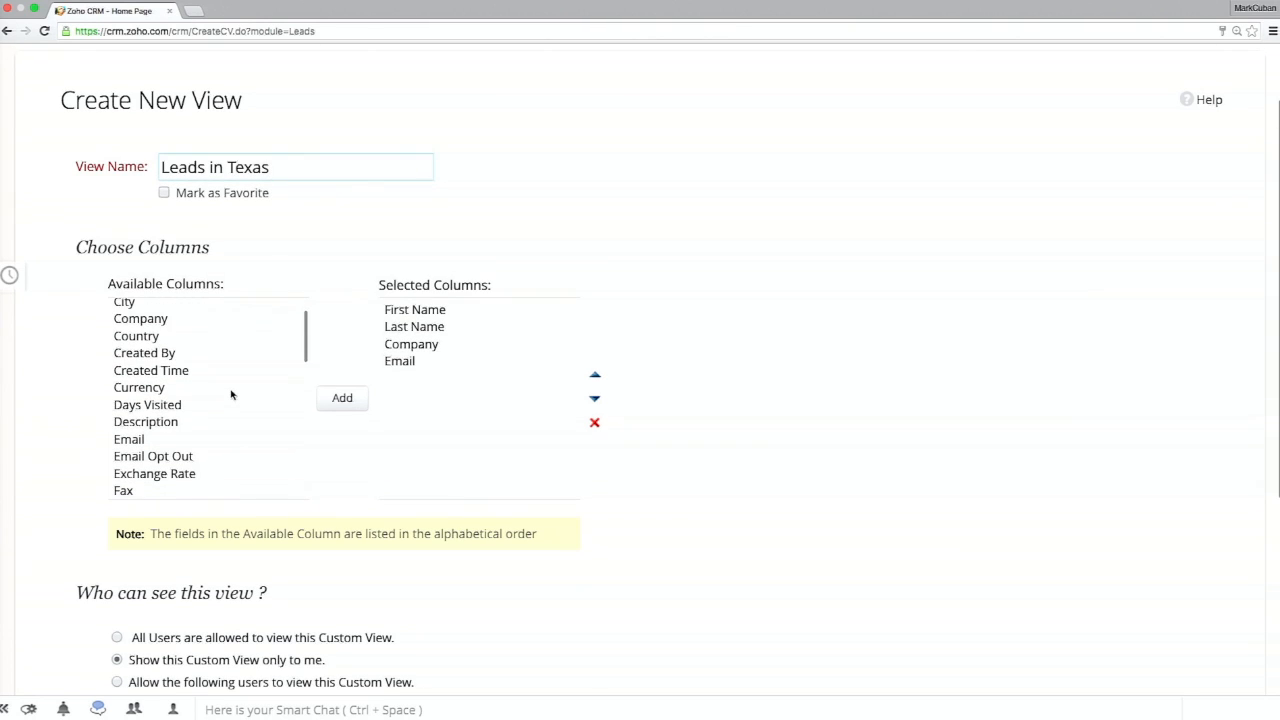
scroll(231, 395, "up", 2)
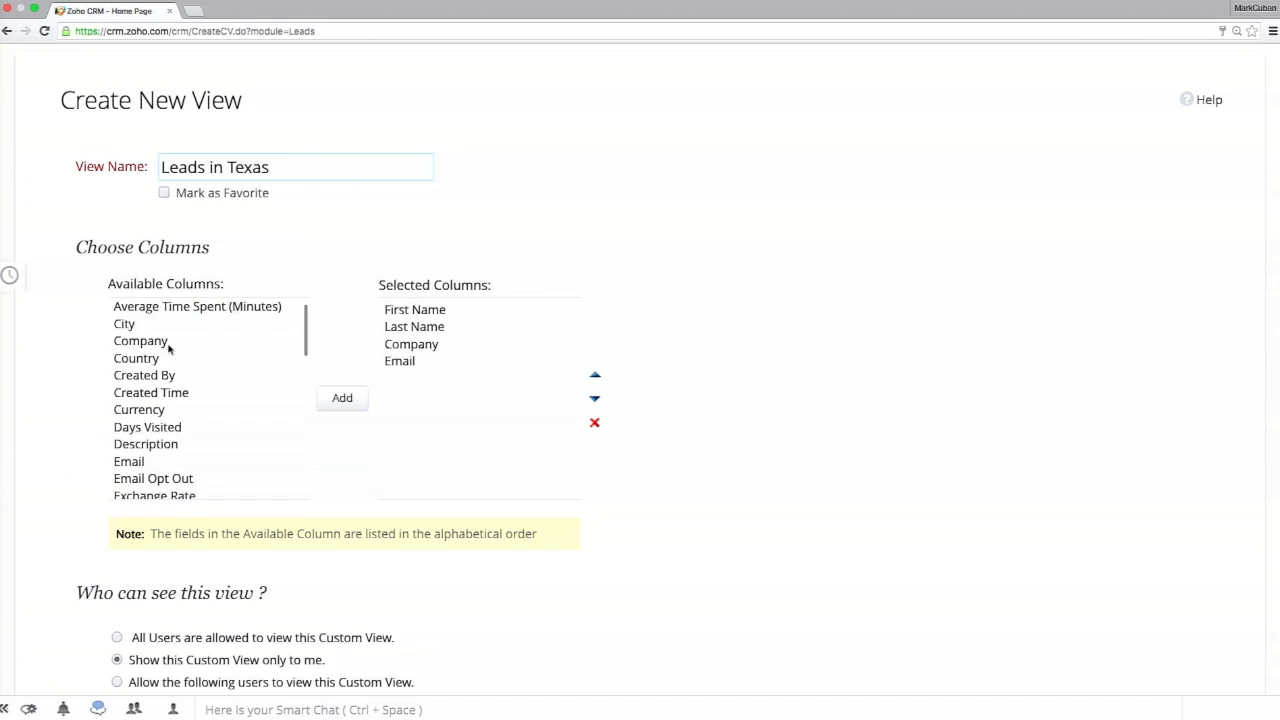
left_click(152, 326)
left_click(323, 397)
scroll(260, 431, "down", 5)
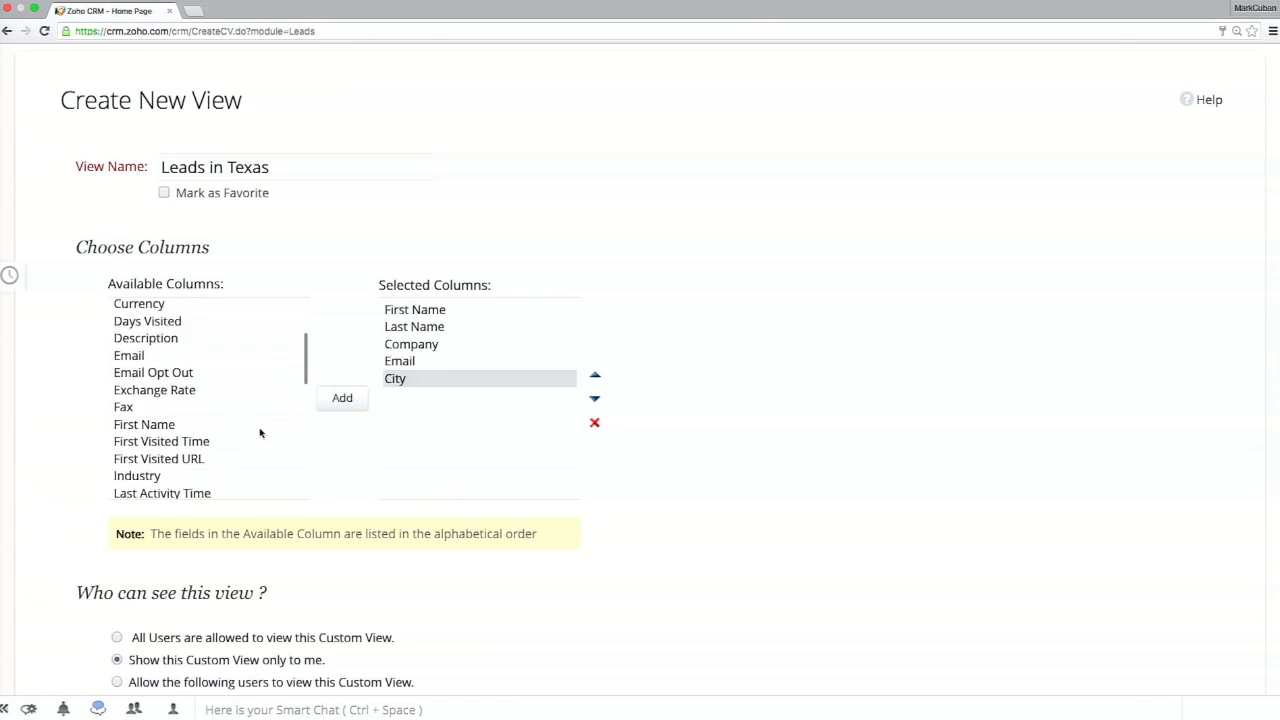
scroll(260, 432, "down", 5)
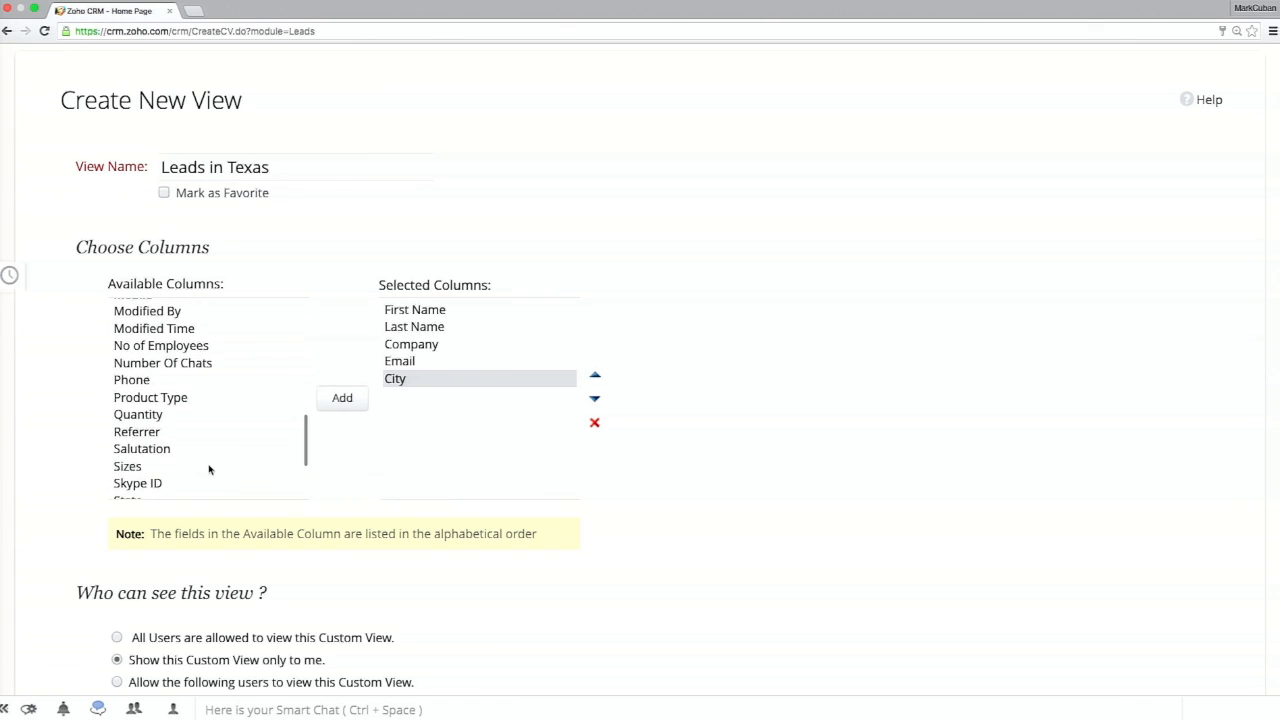
scroll(209, 469, "down", 2)
left_click(202, 464)
left_click(200, 451)
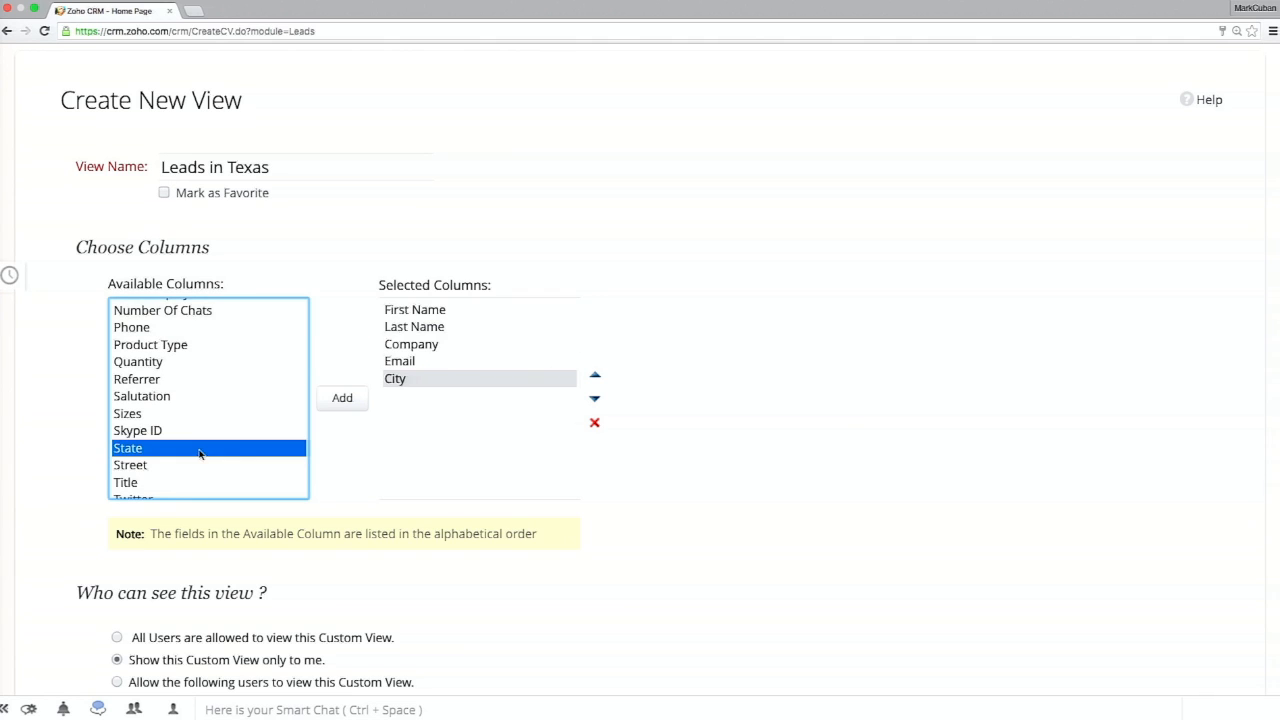
left_click(330, 402)
- Restrict the view's visibility to specific users, with Users as source type, and add the second listed user
scroll(237, 420, "up", 1)
scroll(237, 420, "up", 2)
scroll(237, 420, "down", 6)
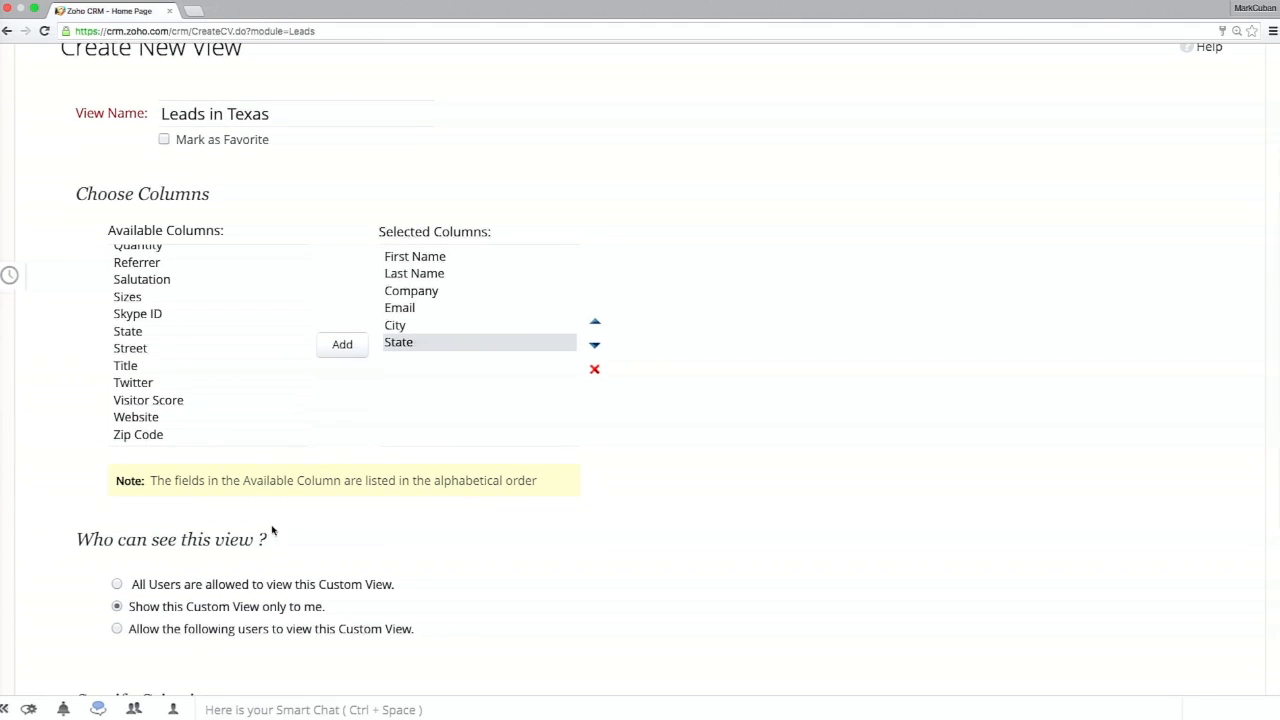
scroll(292, 541, "down", 3)
scroll(296, 508, "down", 1)
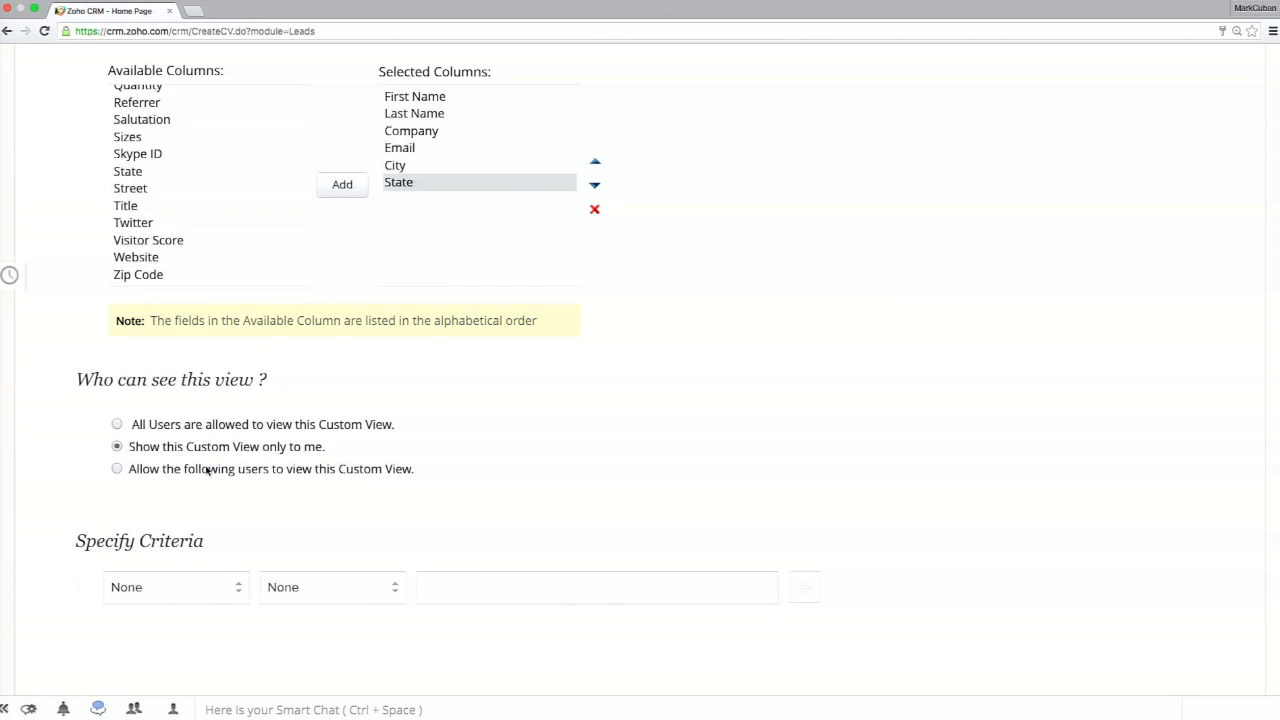
left_click(116, 469)
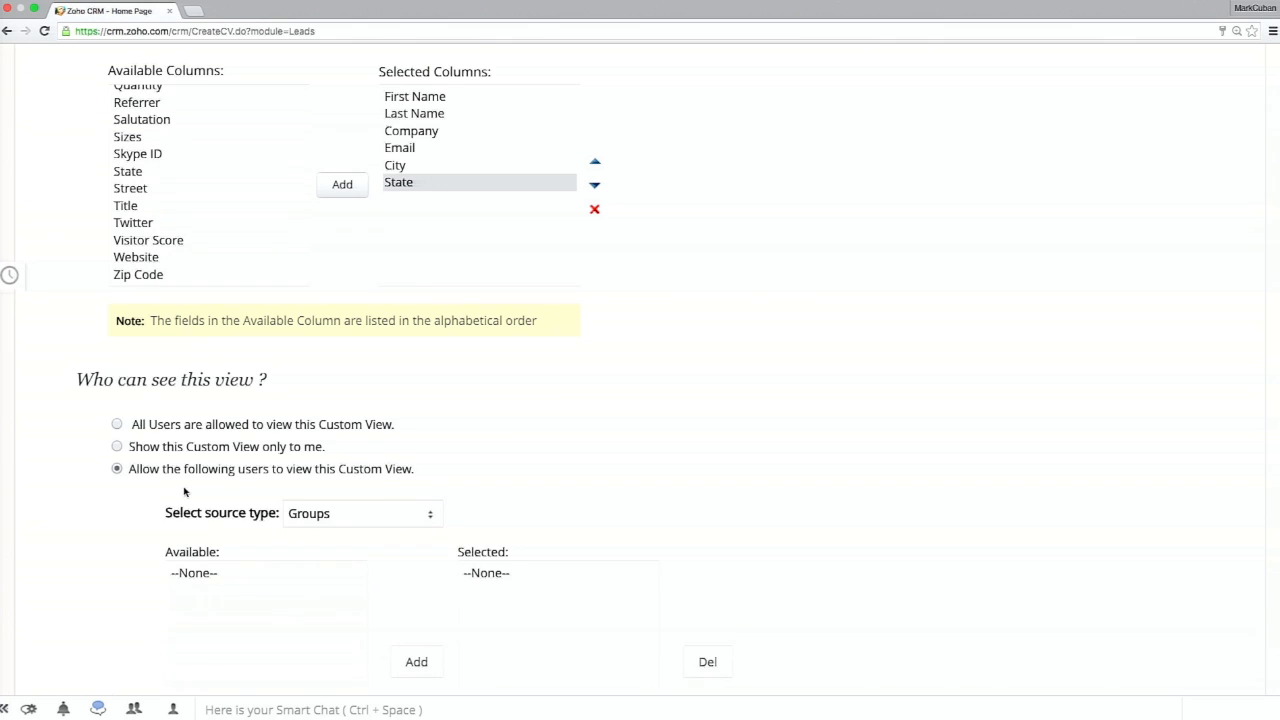
left_click(296, 514)
left_click(315, 563)
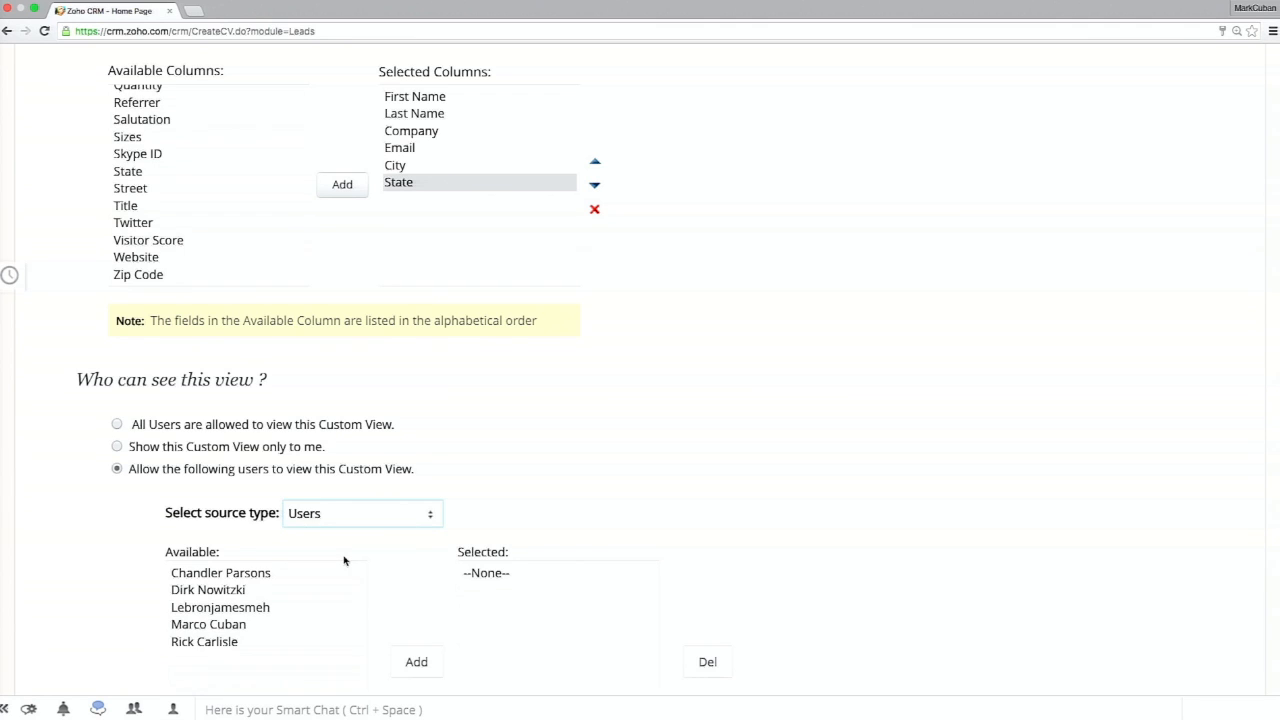
left_click(302, 588)
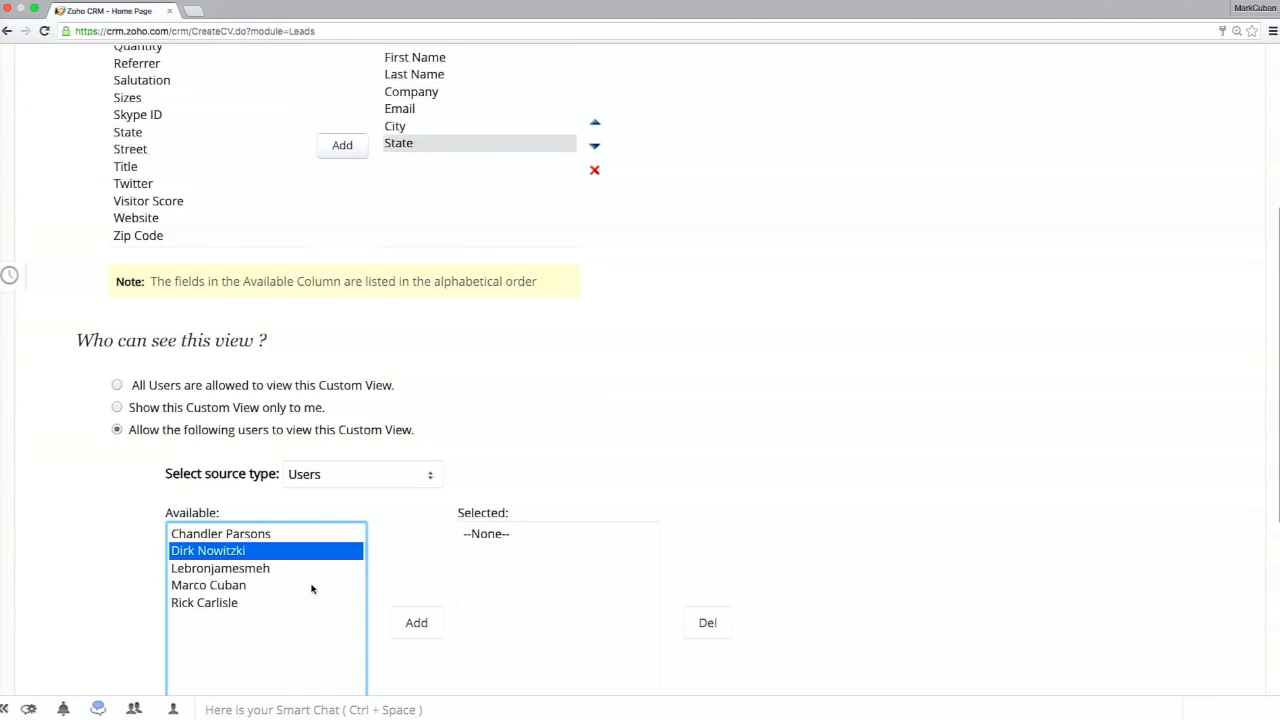
left_click(407, 623)
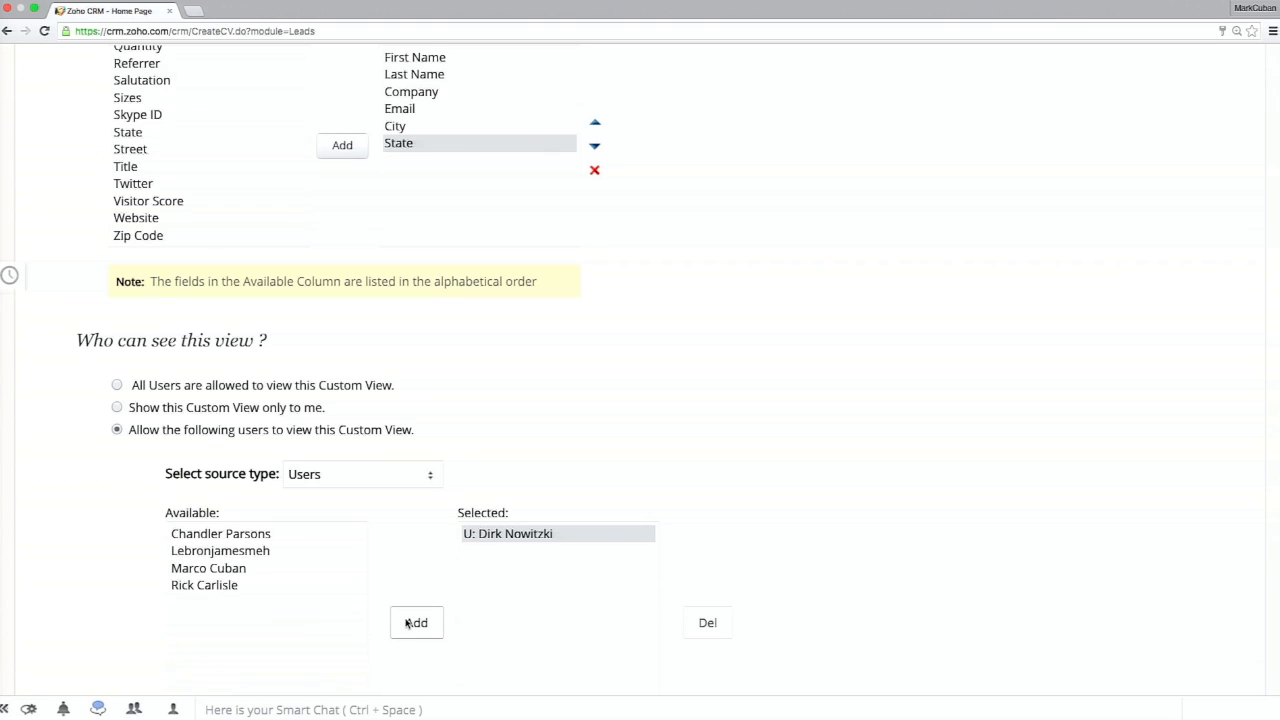
- Choose State as the field for the custom view's filter criterion
scroll(427, 517, "down", 3)
scroll(427, 517, "down", 3)
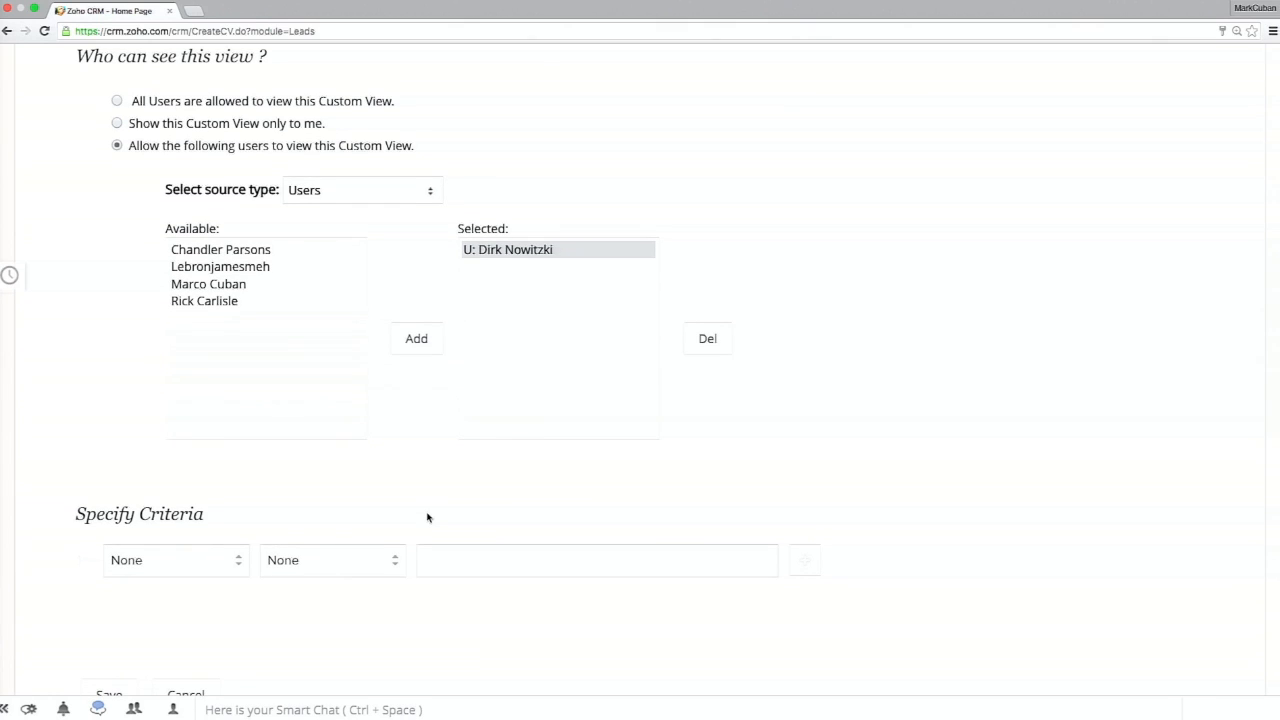
scroll(427, 517, "down", 1)
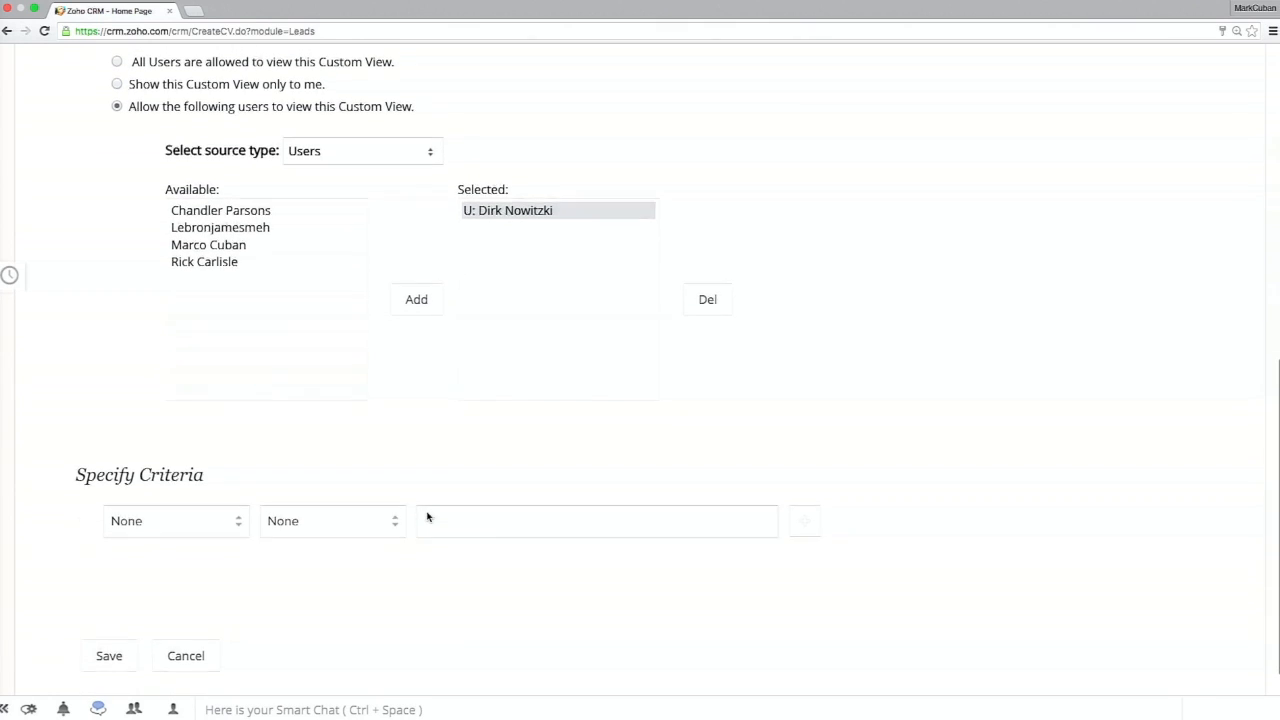
left_click(205, 522)
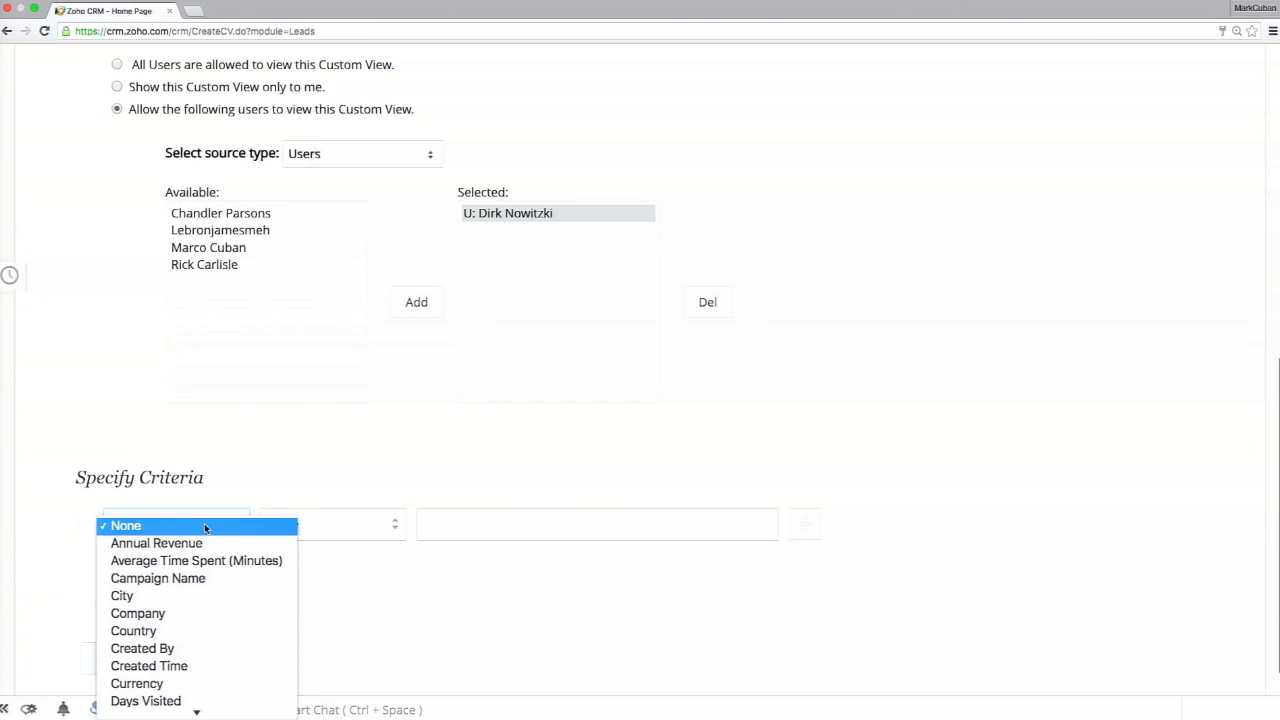
scroll(205, 528, "down", 2)
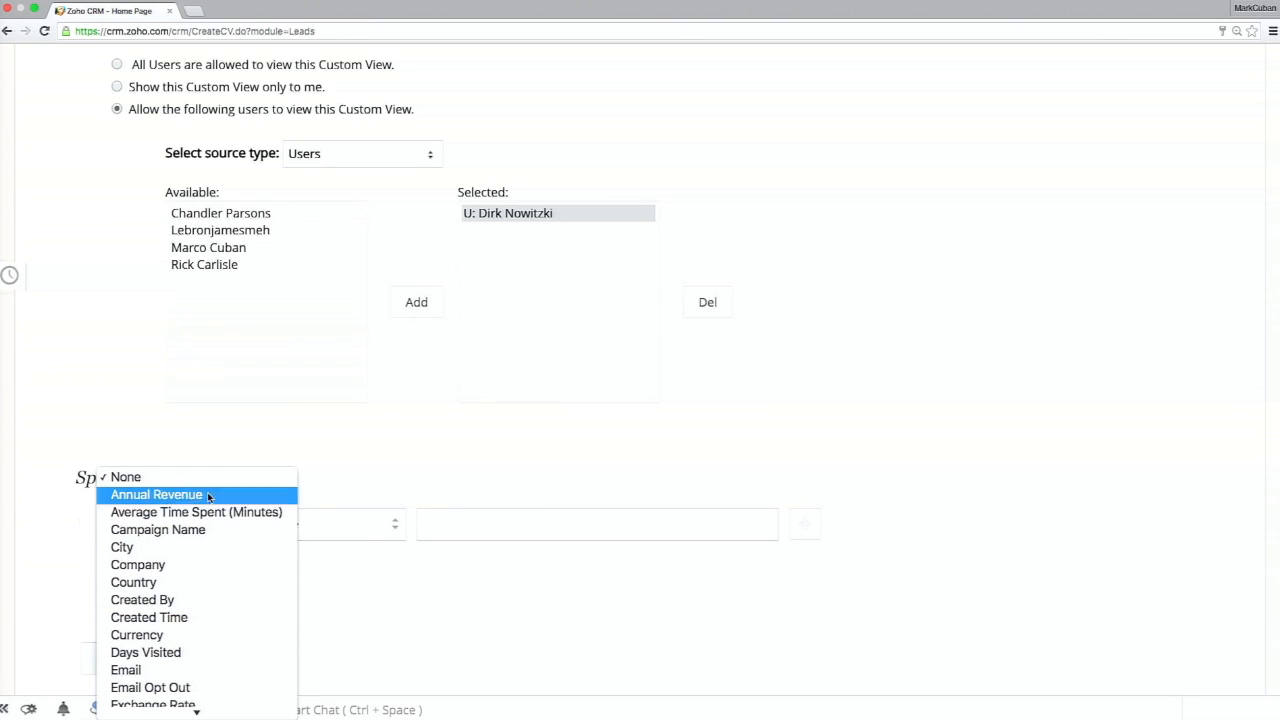
scroll(202, 481, "down", 1)
scroll(202, 482, "down", 4)
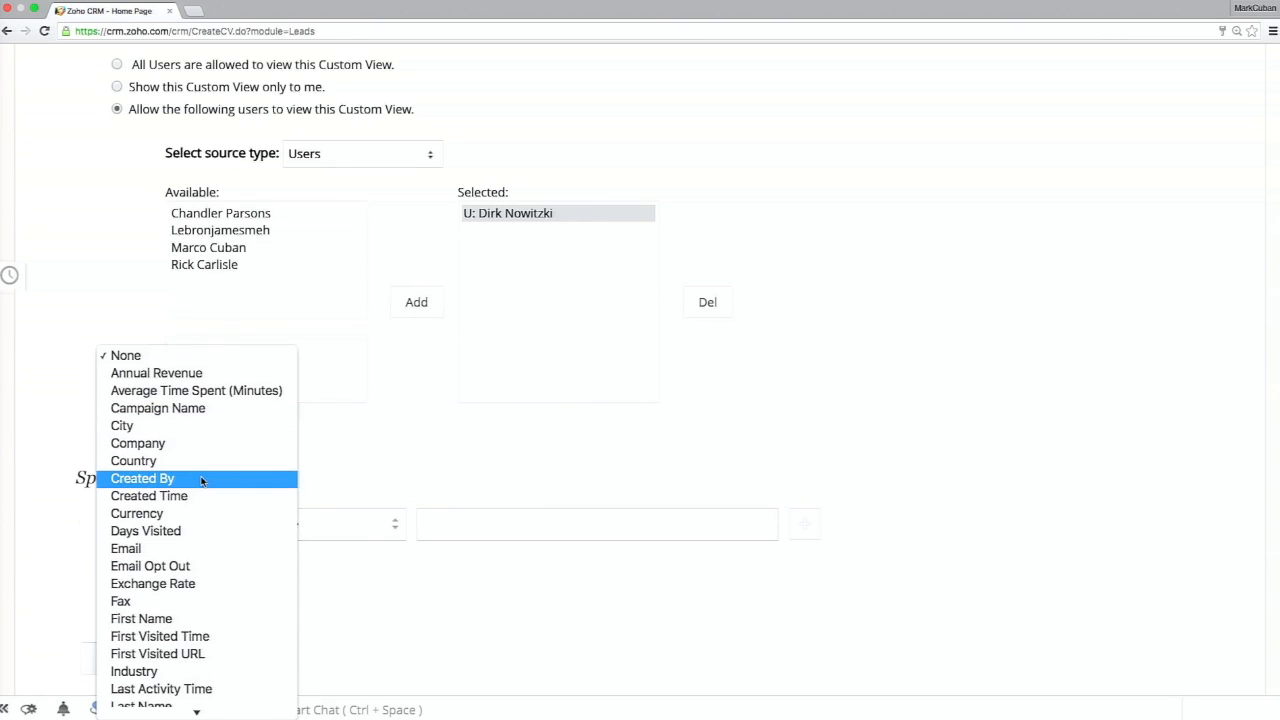
scroll(201, 481, "down", 12)
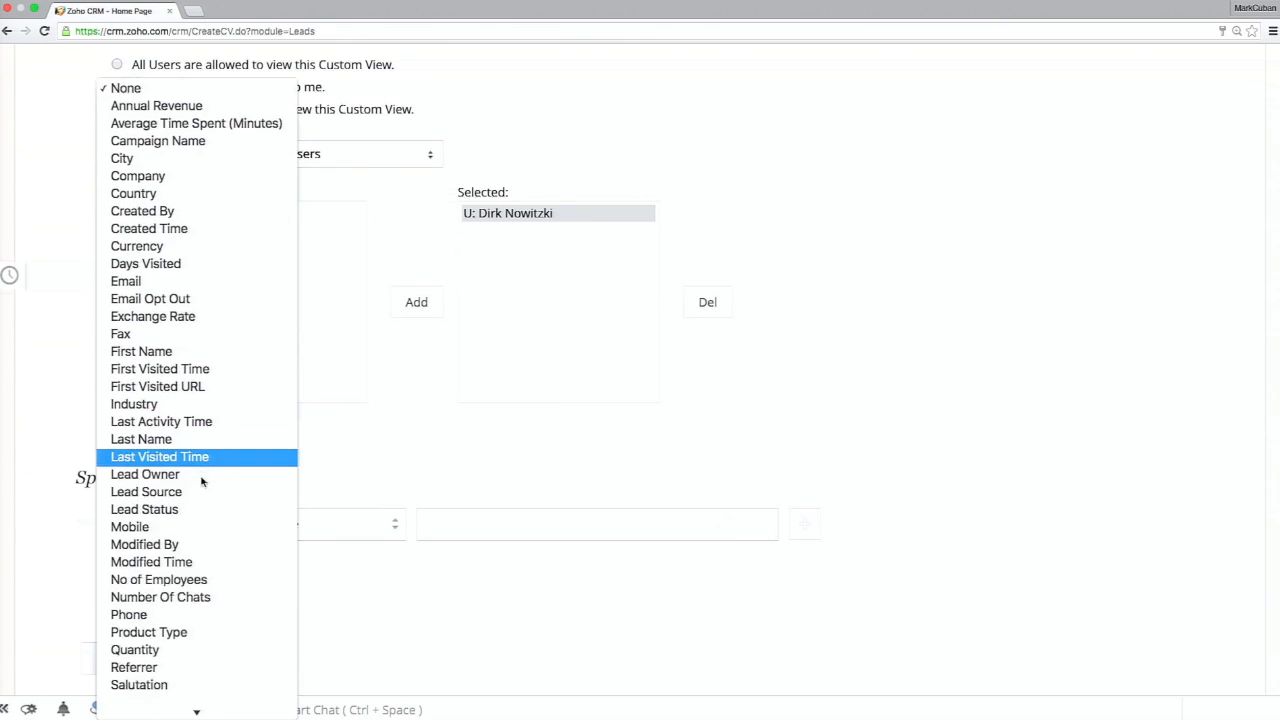
scroll(201, 481, "down", 3)
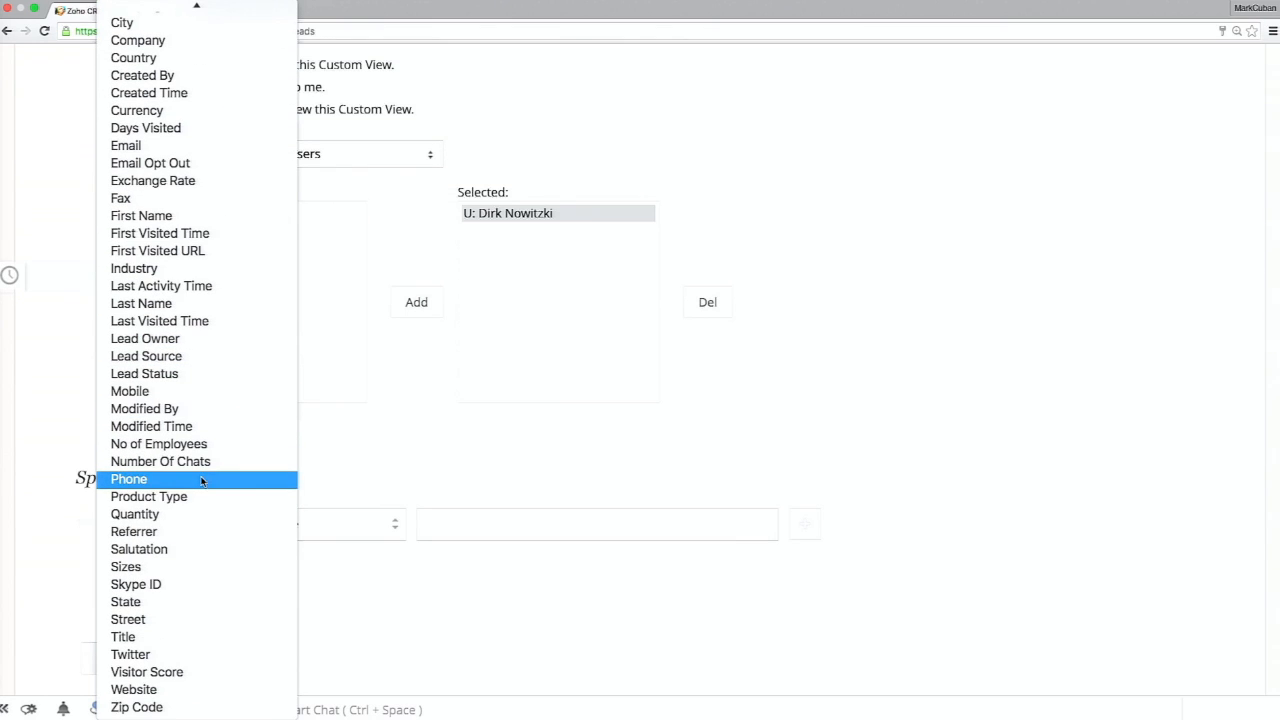
left_click(194, 606)
- Set the State criterion's condition to "is" with the value Texas, and save the custom view
left_click(283, 529)
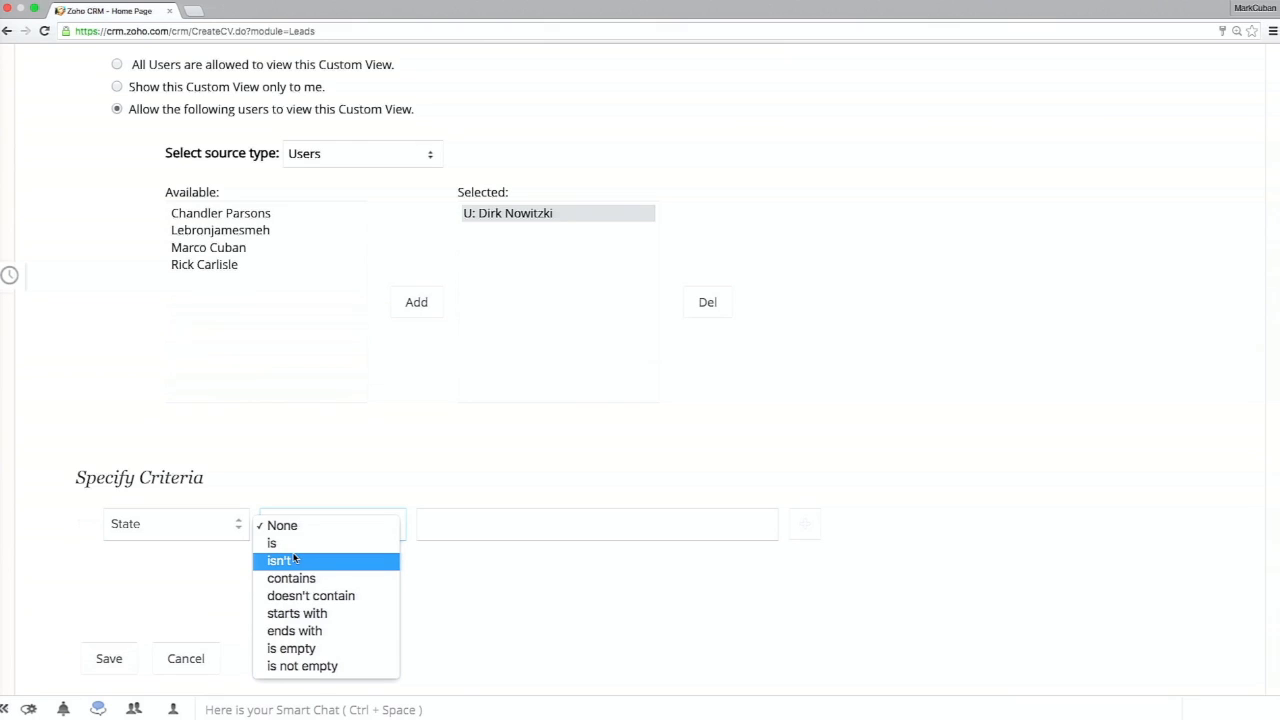
key("Up")
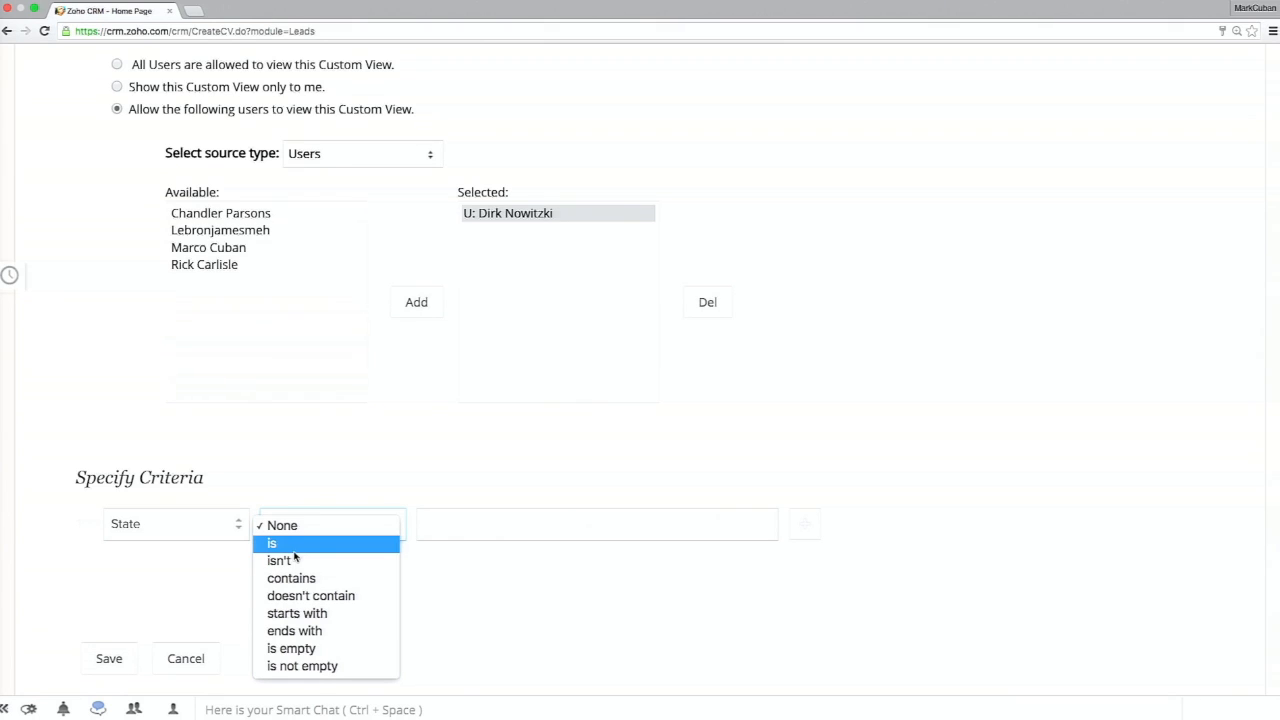
key("Return")
left_click(495, 519)
type("Texas")
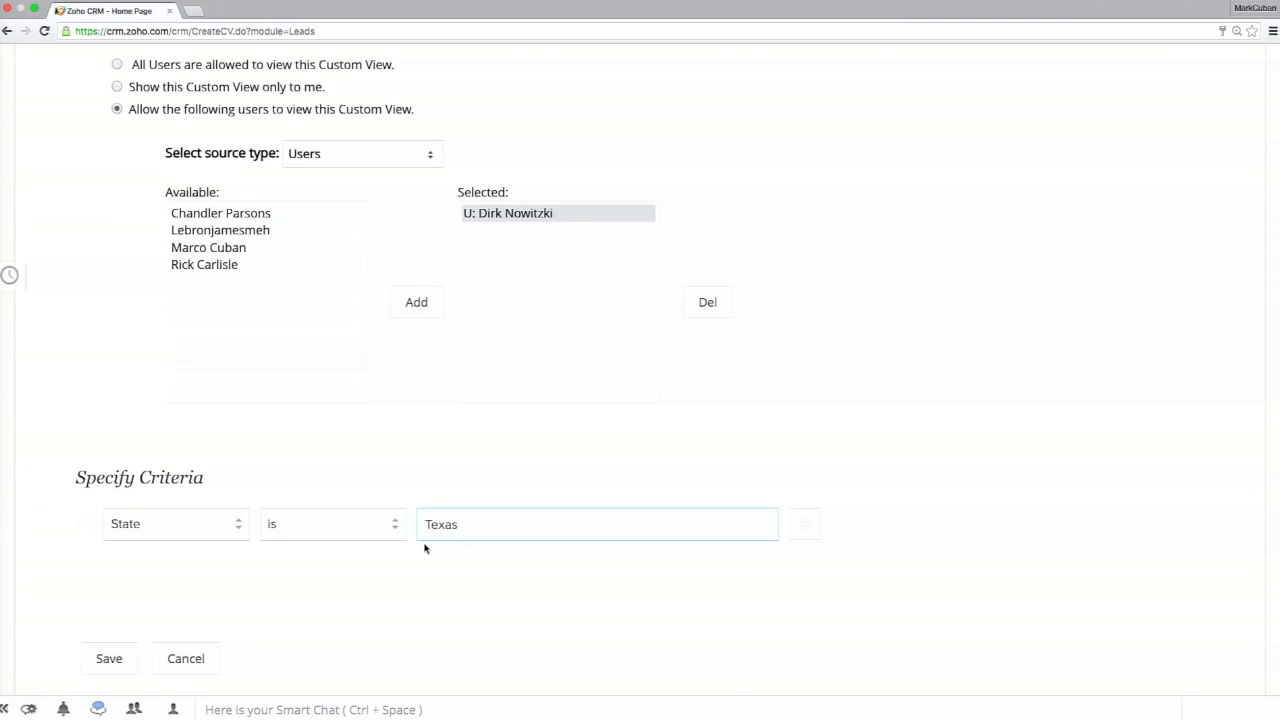
left_click(108, 659)
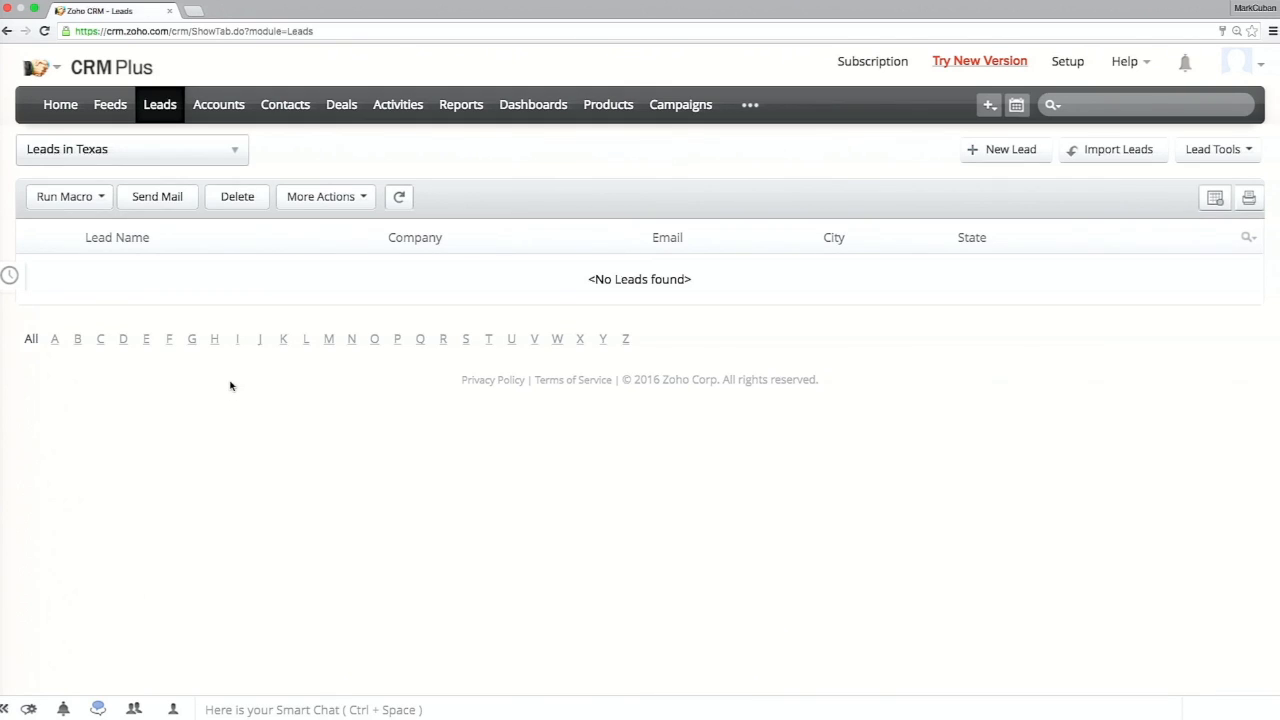
- Edit the Leads in Texas view and rename it Leads in California
mouse_move(237, 150)
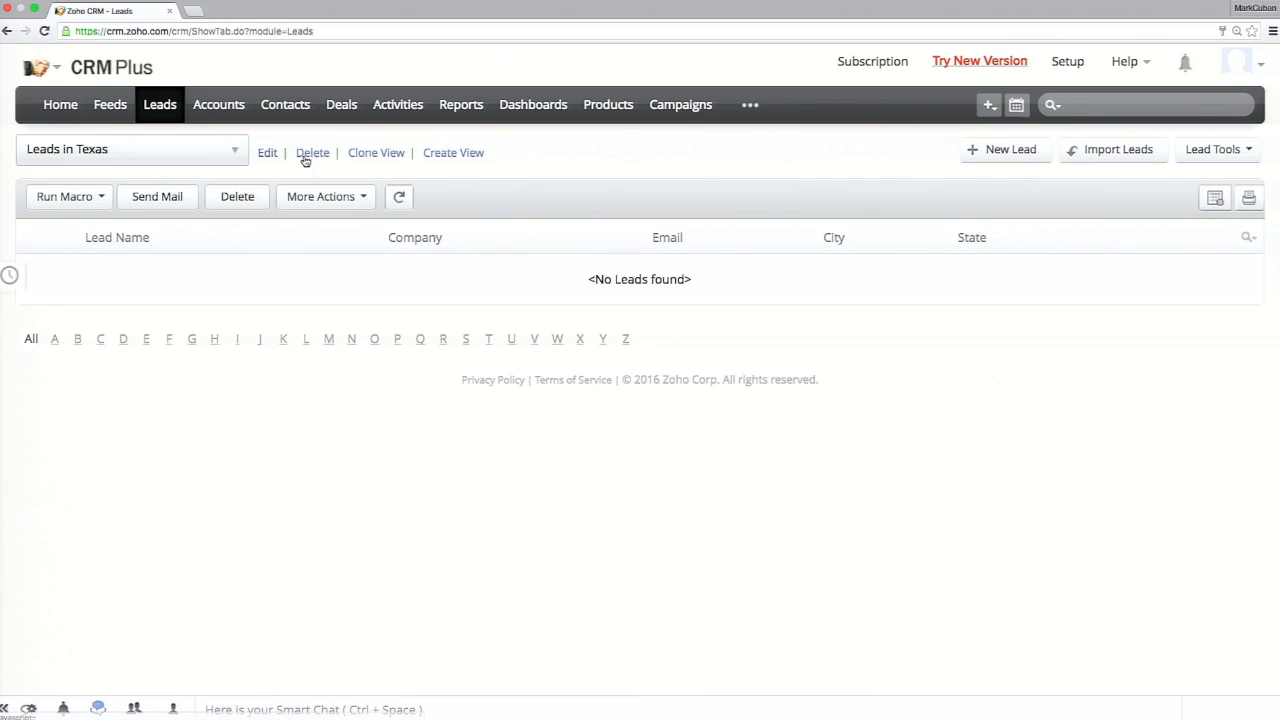
left_click(265, 153)
double_click(268, 264)
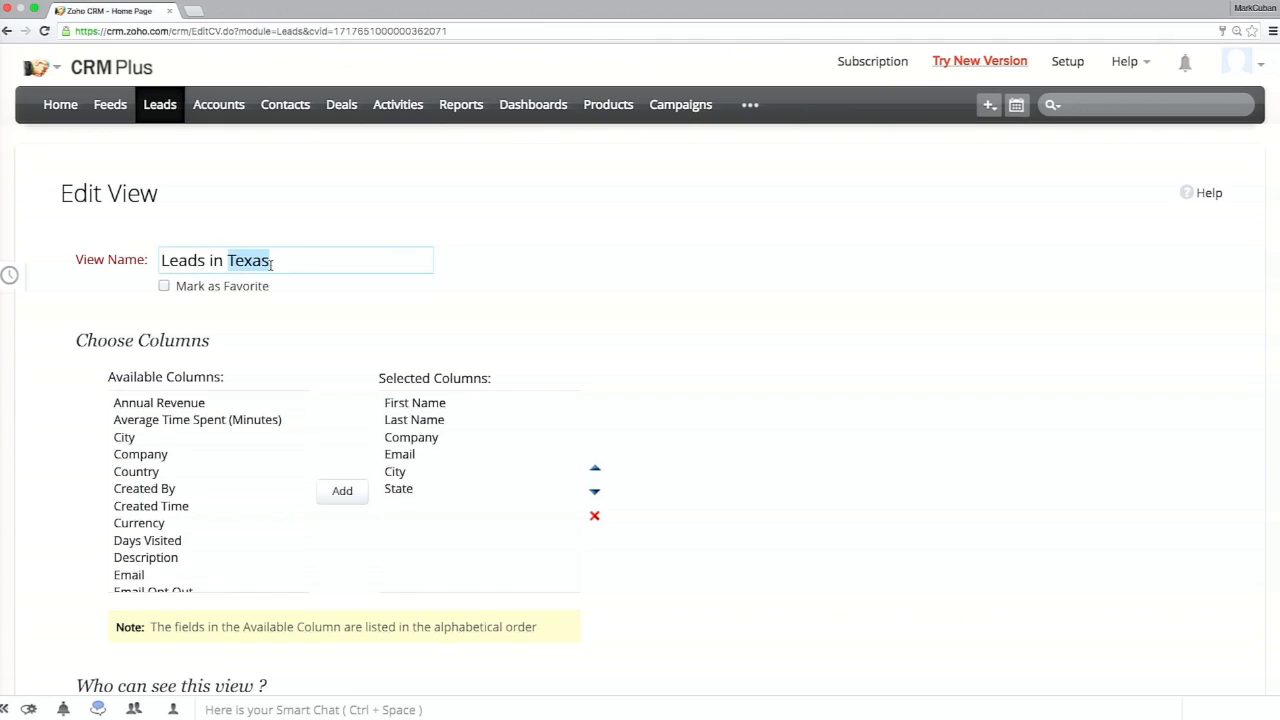
type("California")
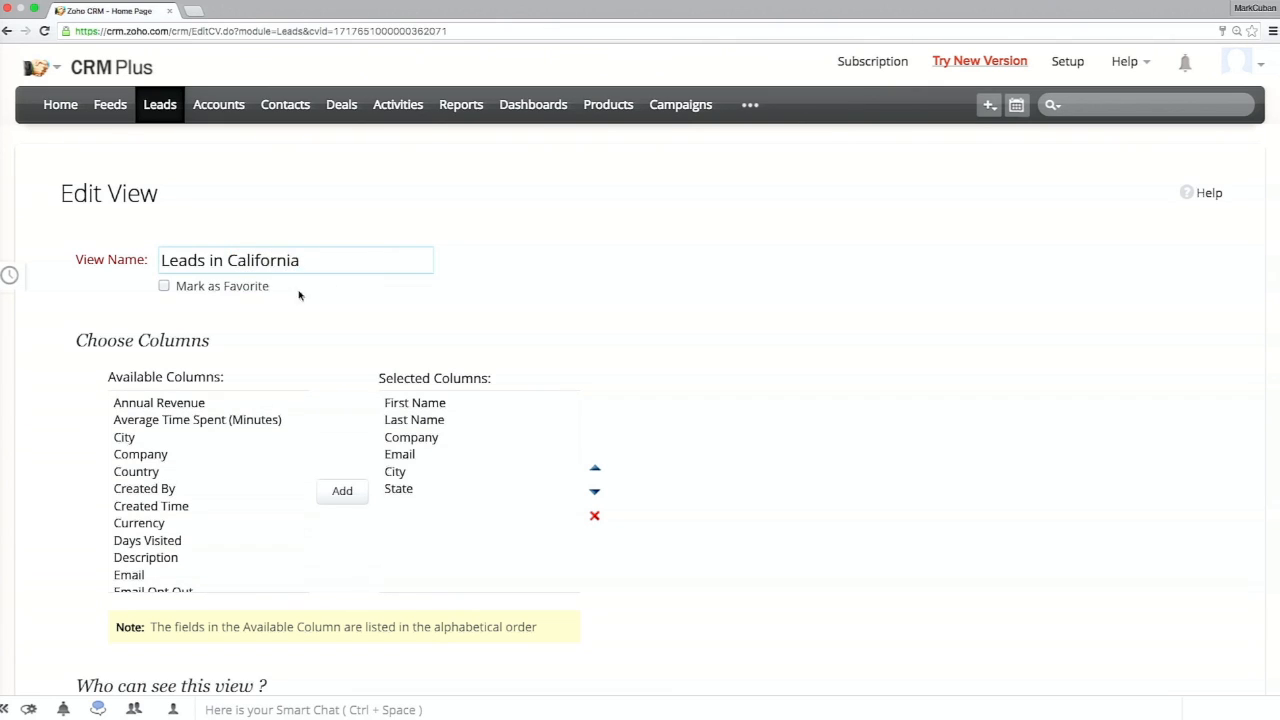
- Change the view's State criterion value to California and save the view
scroll(371, 331, "down", 8)
double_click(494, 416)
type("California")
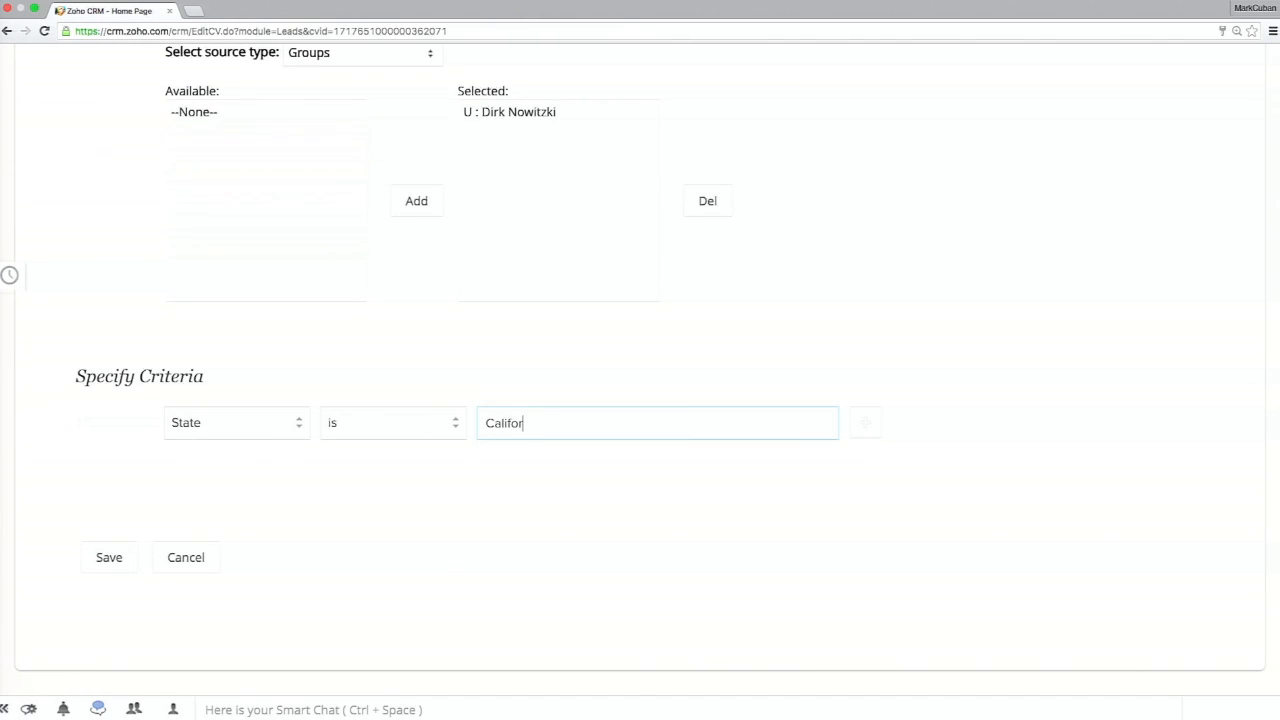
key("Return")
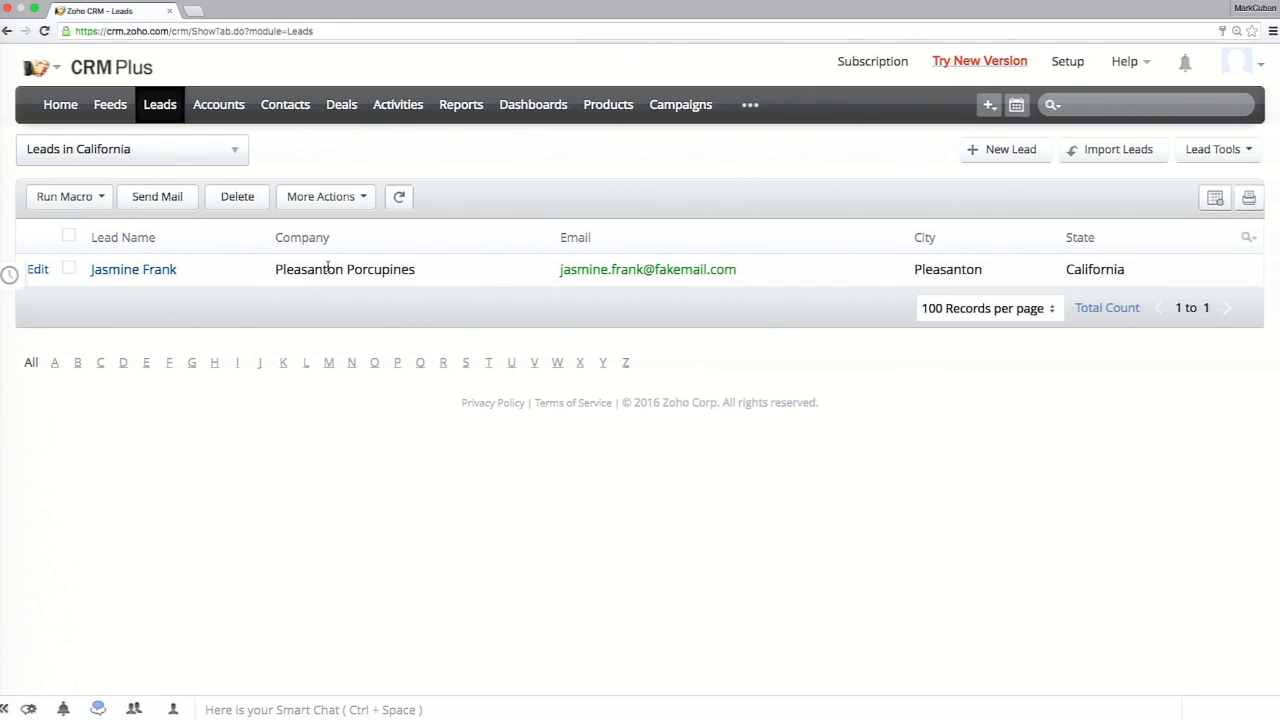
- Look through the list of lead views, including those created by me and shared with me
left_click(124, 152)
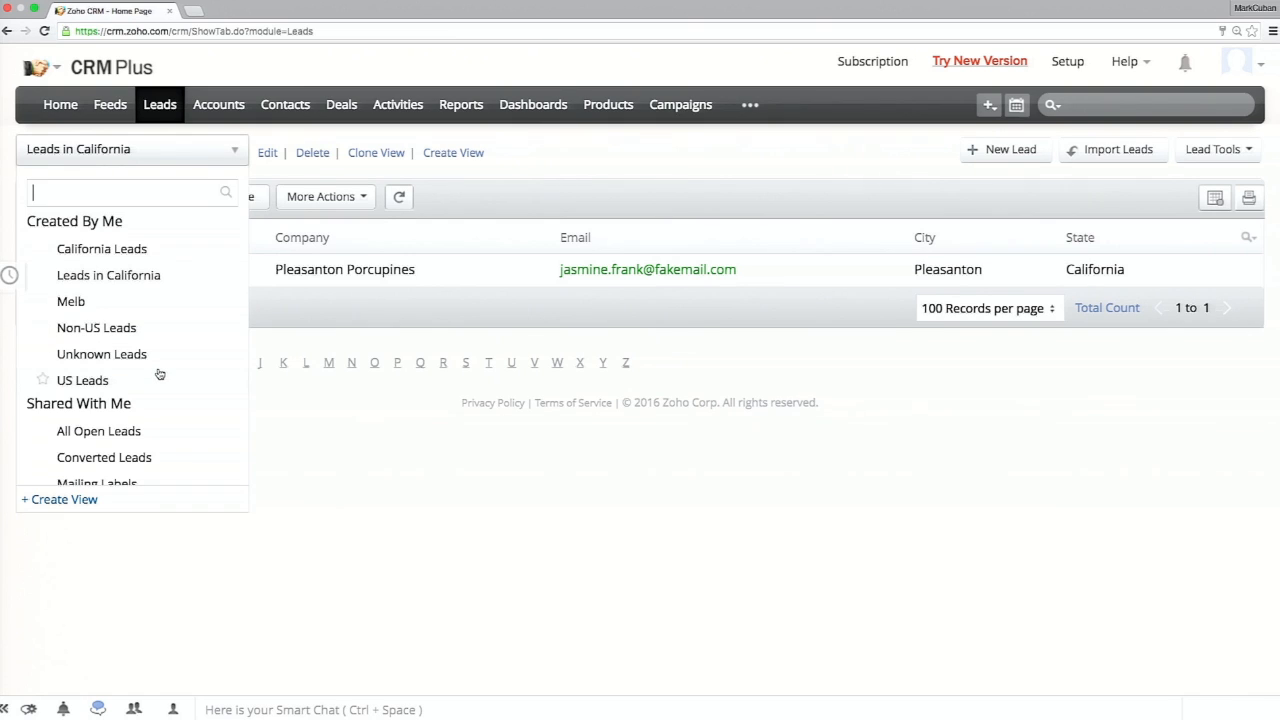
scroll(158, 372, "down", 1)
scroll(157, 405, "down", 2)
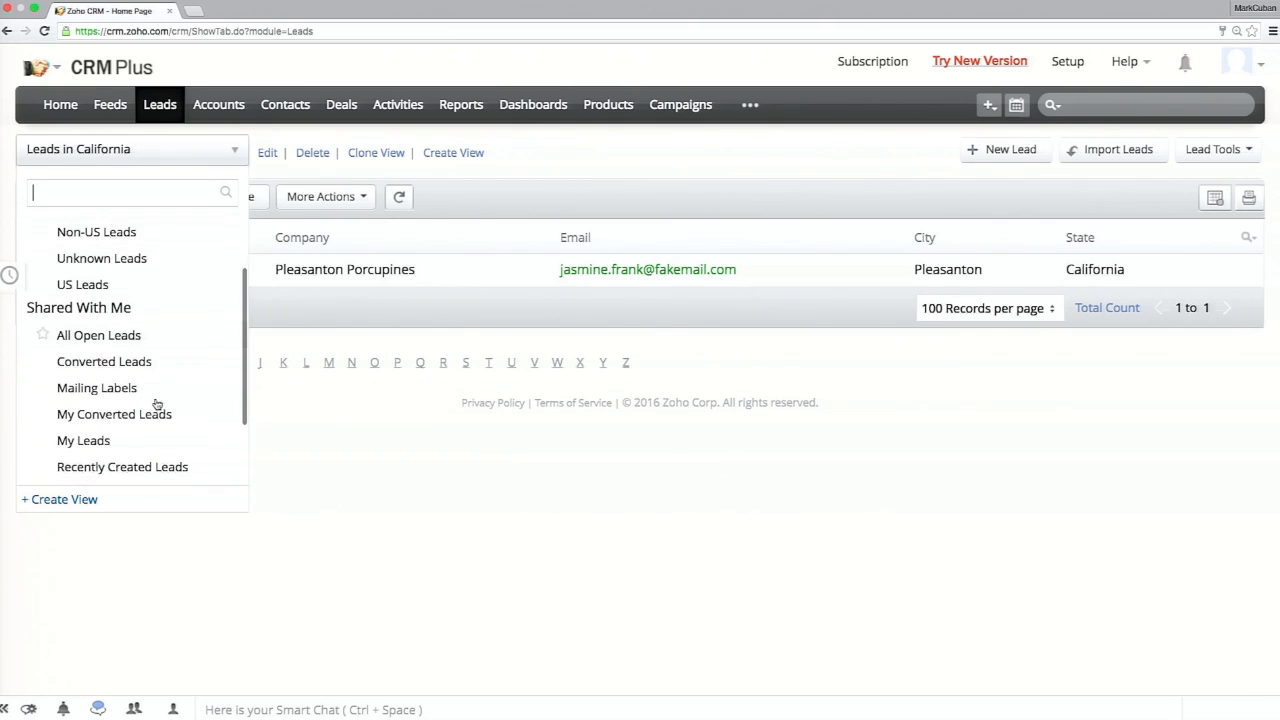